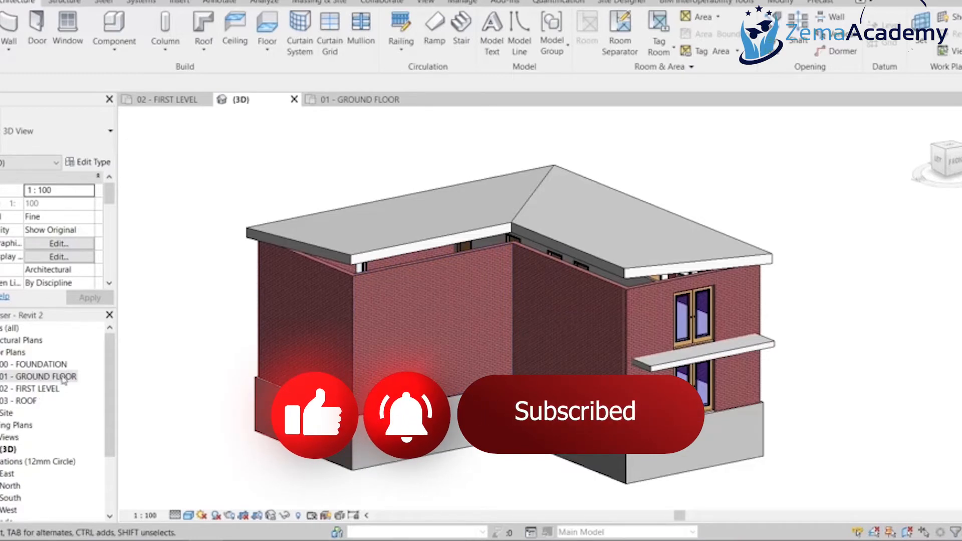
Open the 01 - GROUND FLOOR plan and split the horizontal exterior wall of the recess about 3400 mm from its left corner
double_click(64, 380)
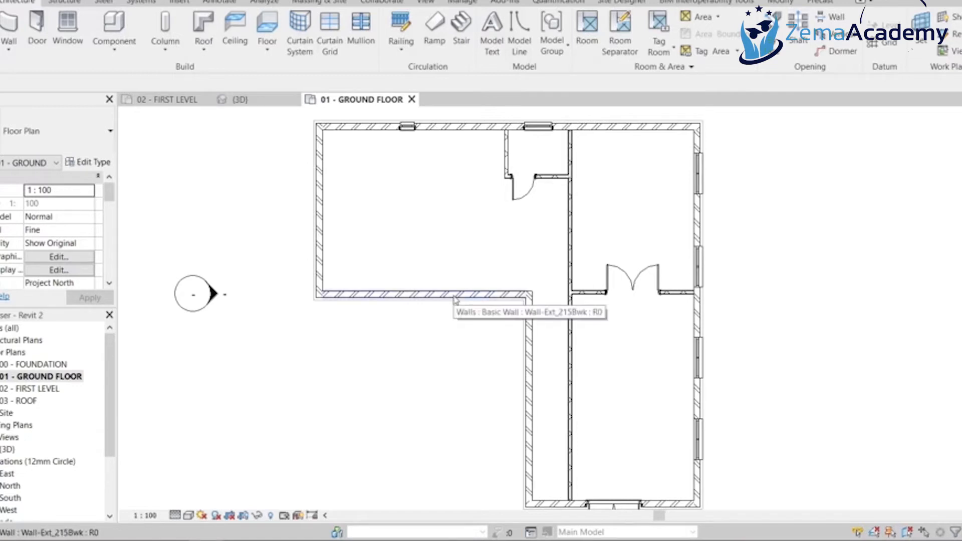
scroll(456, 303, "up", 2)
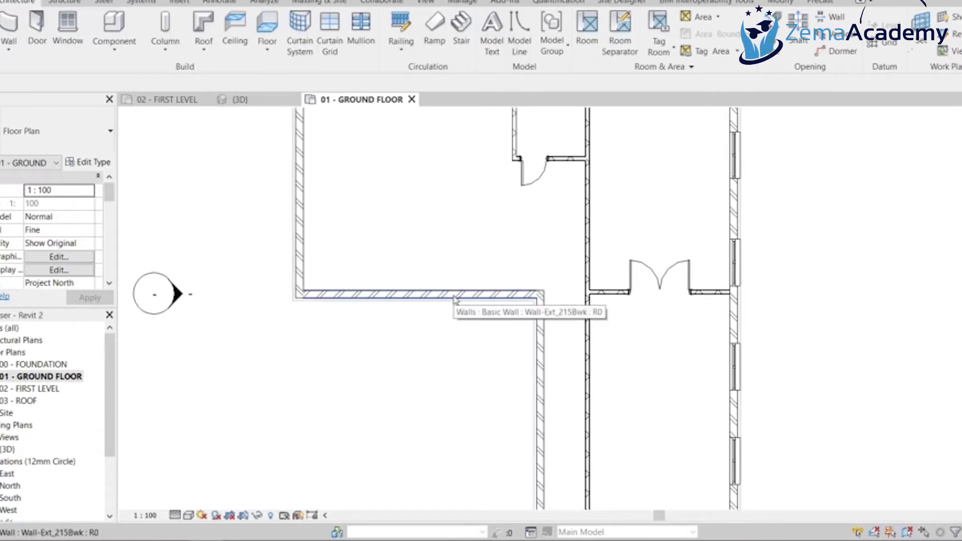
left_click(455, 297)
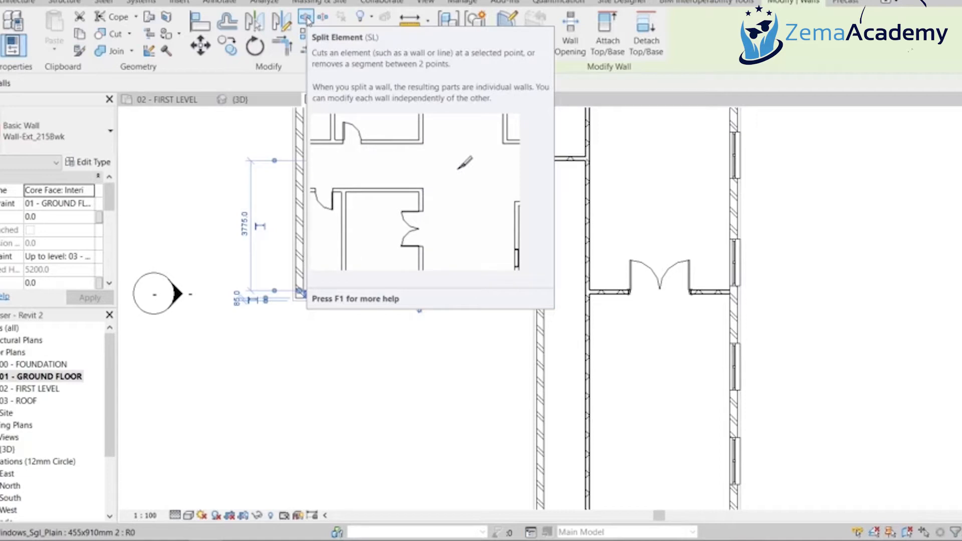
left_click(306, 18)
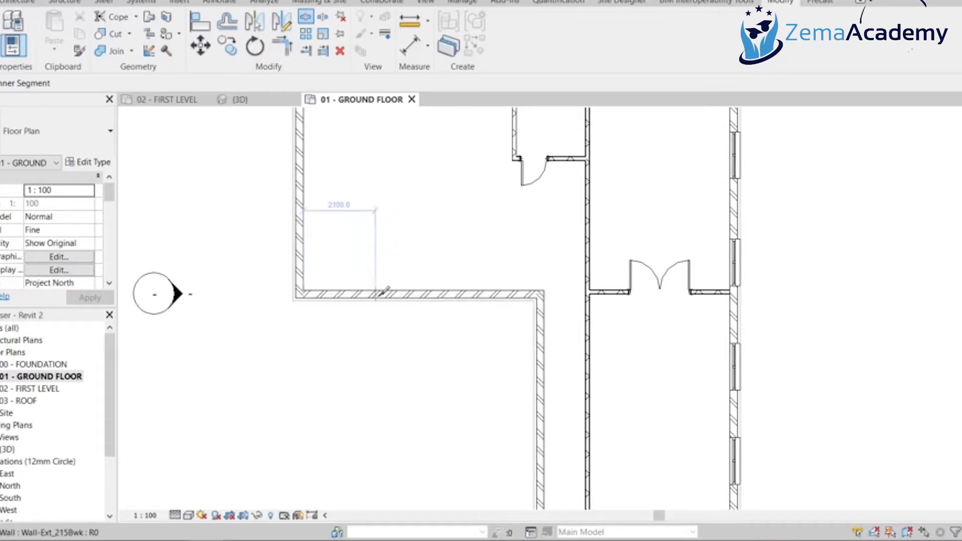
left_click(421, 291)
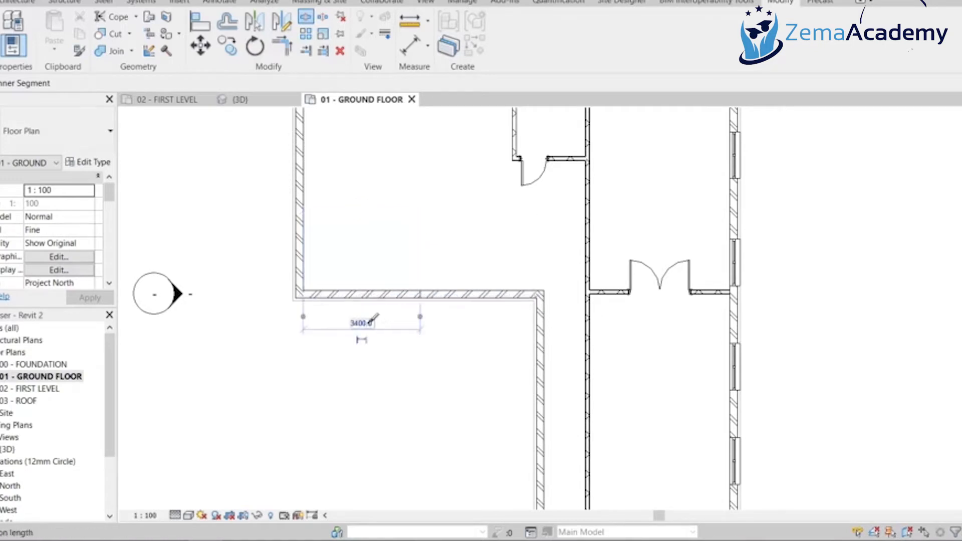
Set the length of the split wall's left segment to 4000 mm and finish splitting
left_click(372, 321)
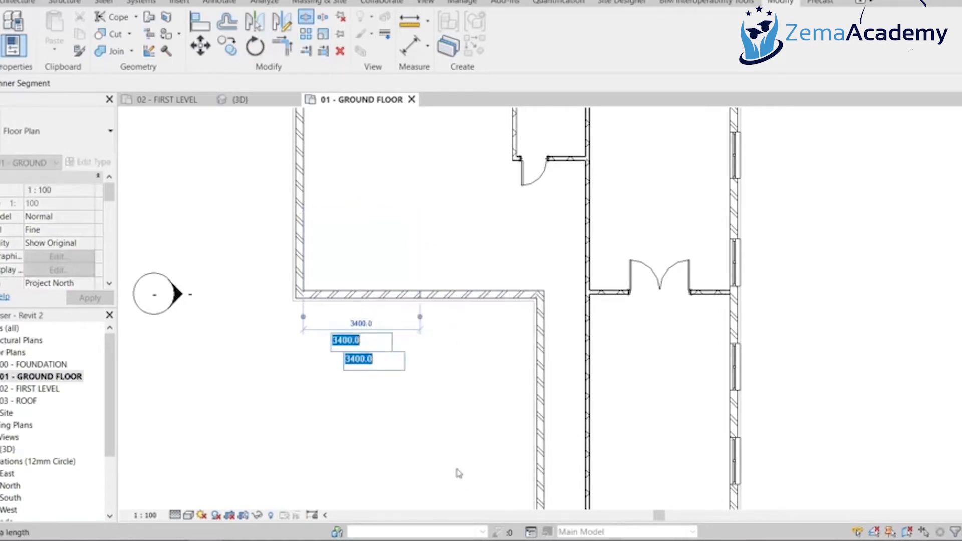
scroll(457, 471, "down", 2)
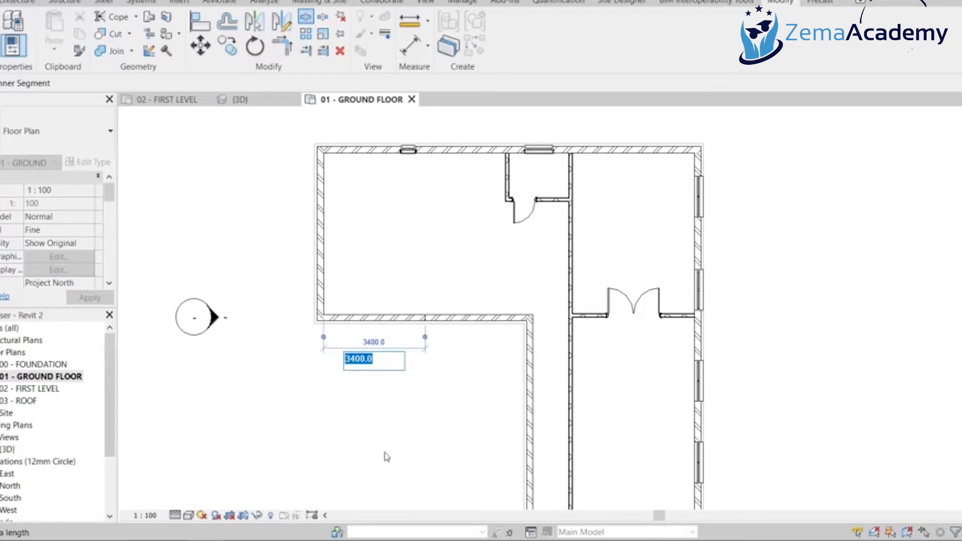
type("40")
key("Return")
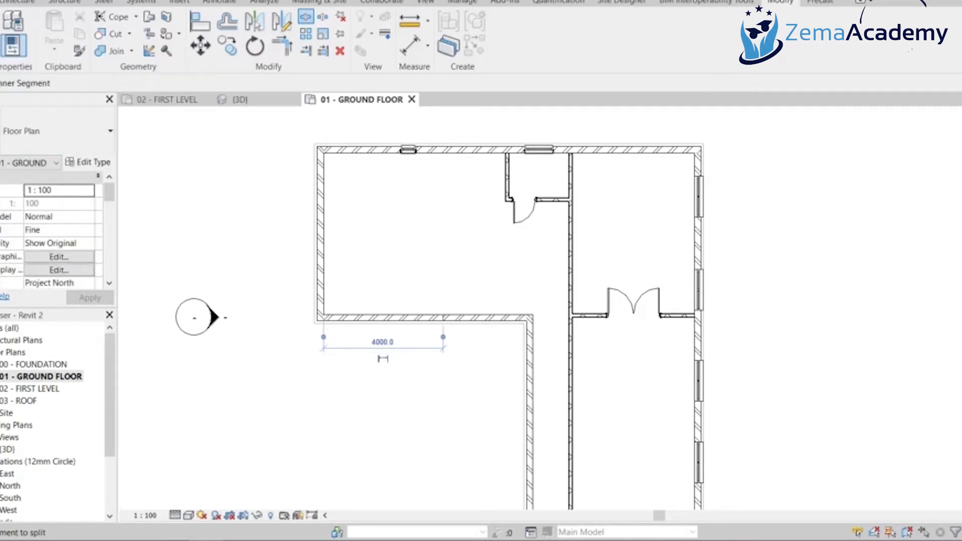
key("Escape")
scroll(469, 366, "up", 1)
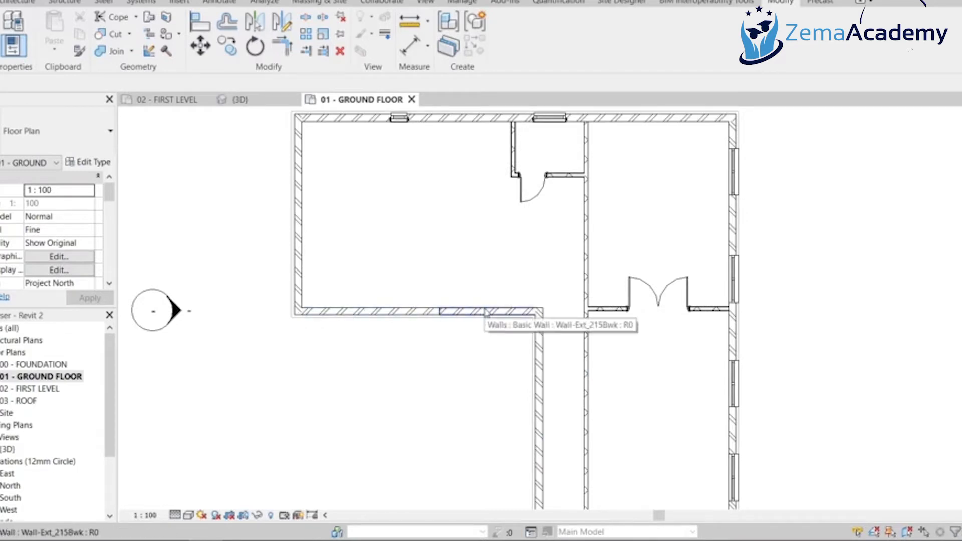
left_click(484, 311)
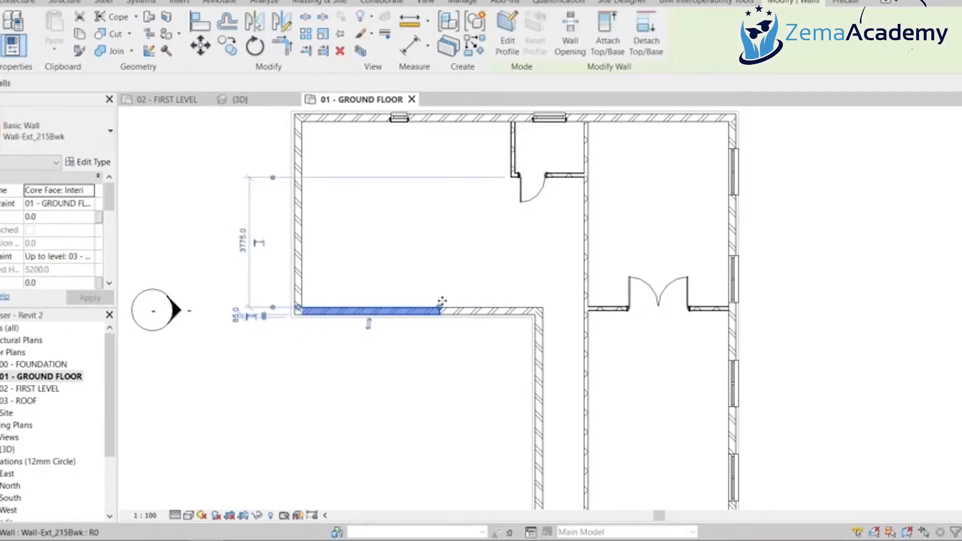
left_click(394, 311)
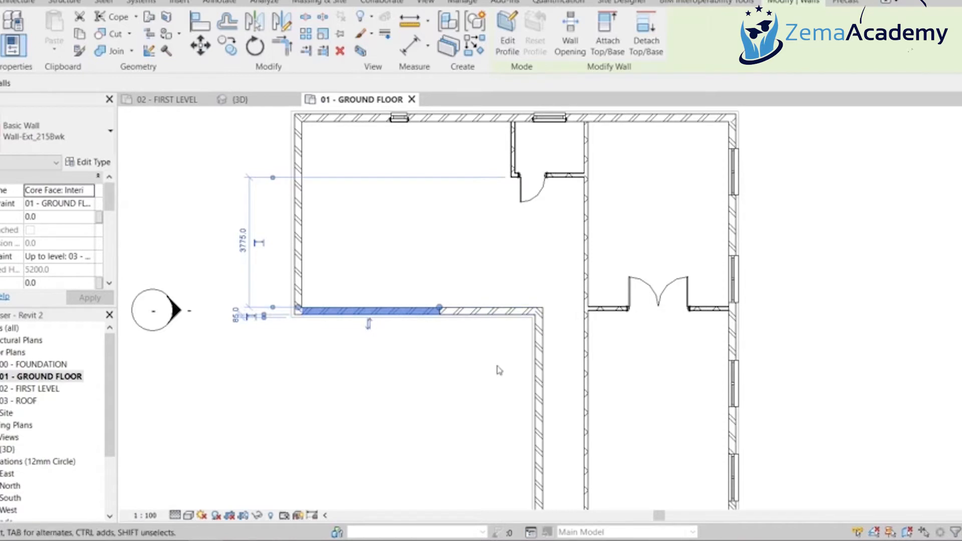
middle_click_drag(542, 387, 511, 305)
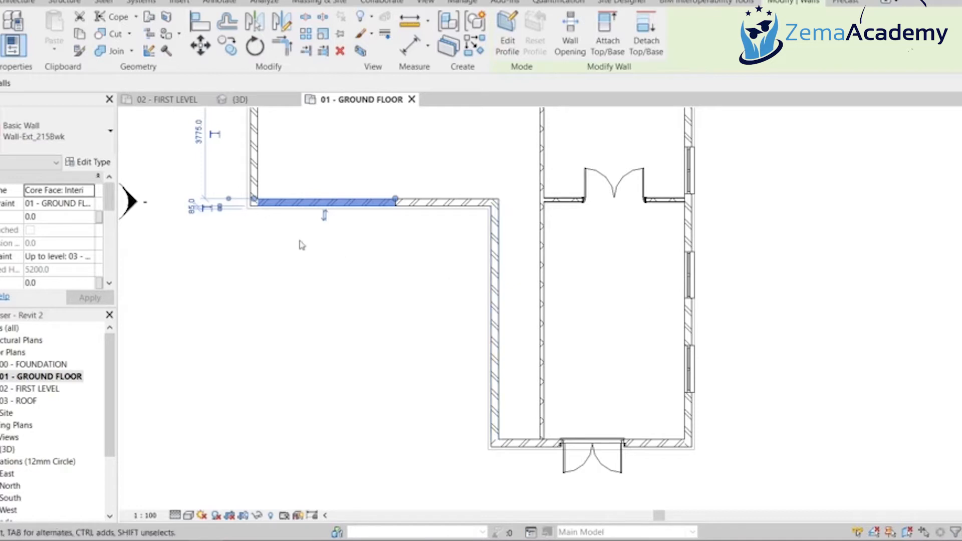
left_click(496, 325)
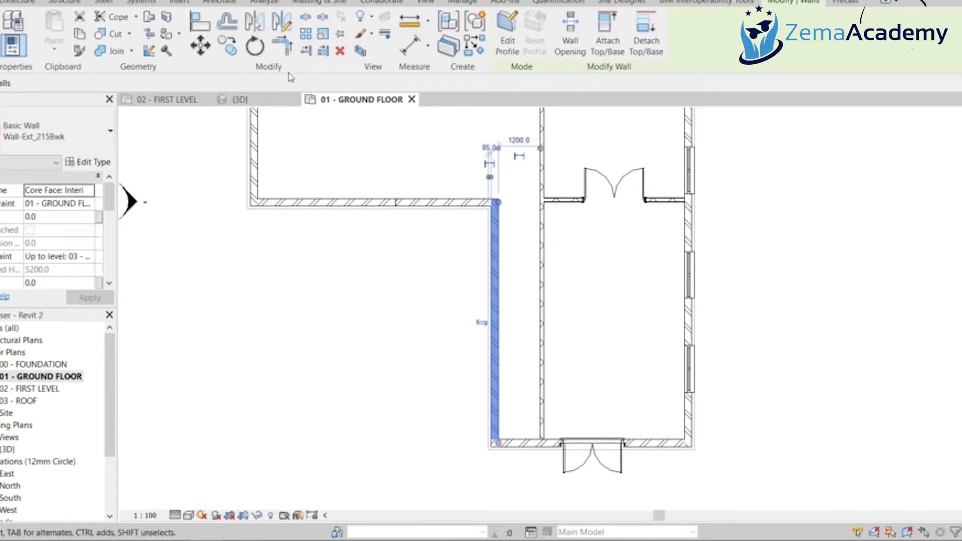
left_click(307, 18)
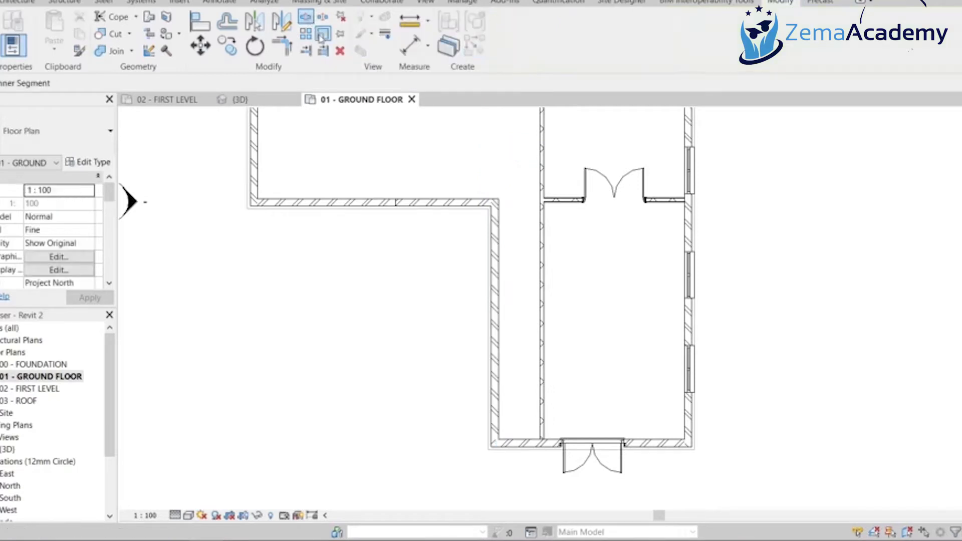
left_click(500, 325)
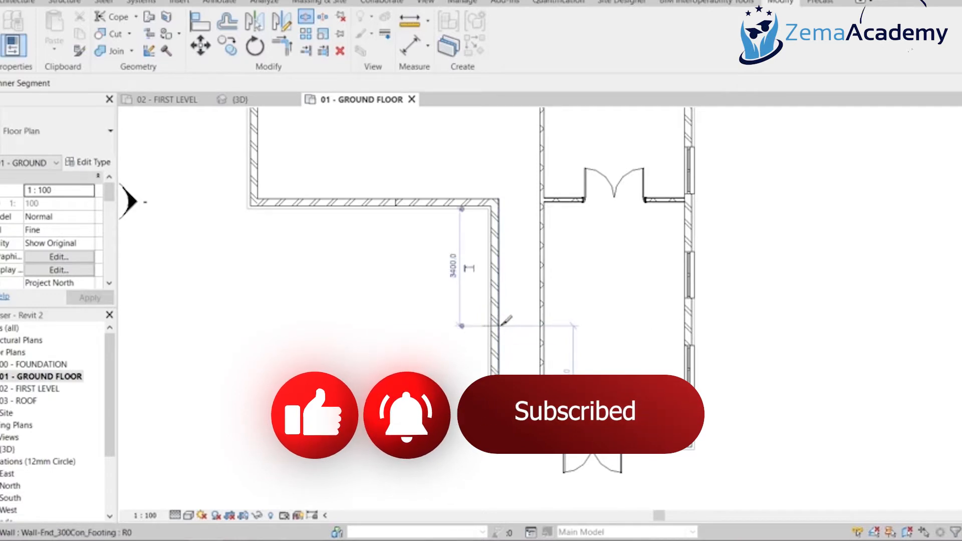
scroll(506, 321, "up", 1)
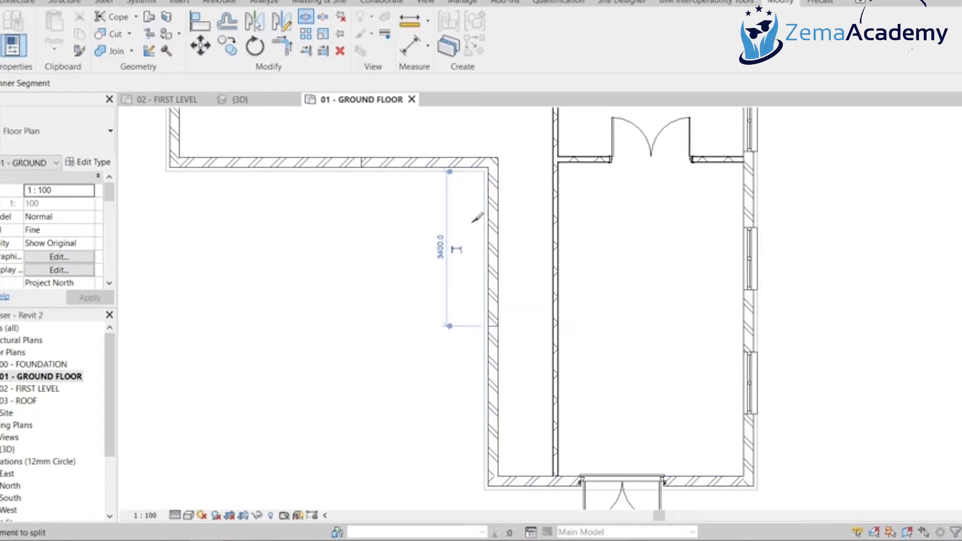
left_click(452, 165)
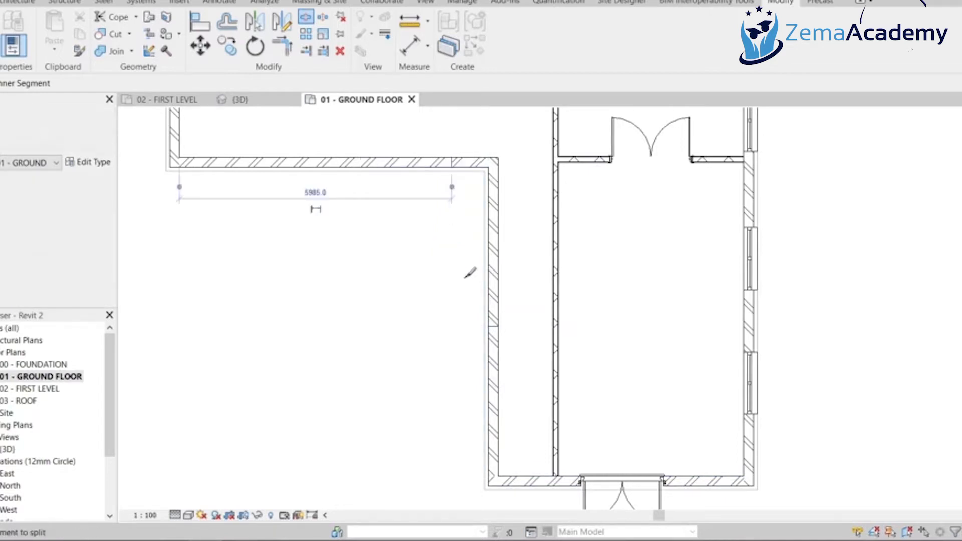
left_click(1, 18)
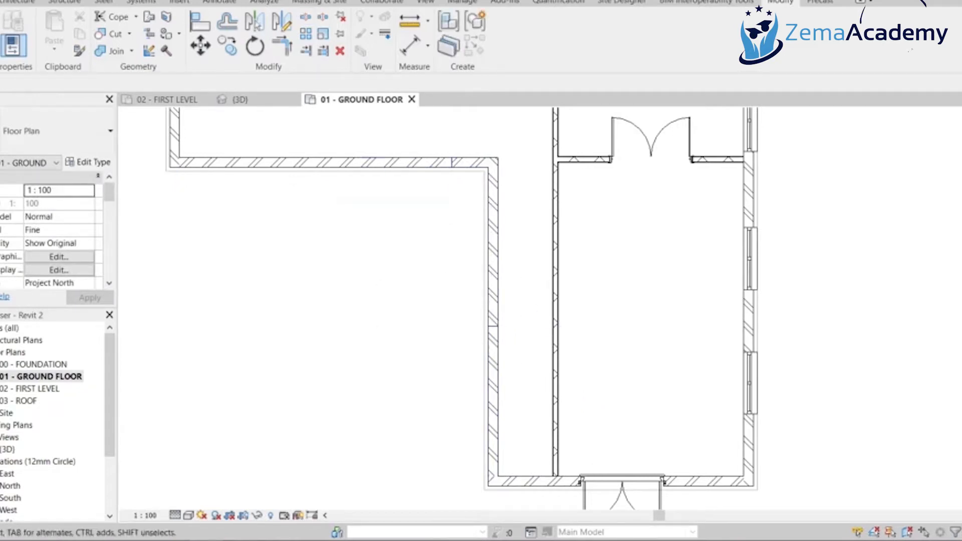
key("ctrl+z")
scroll(497, 320, "down", 1)
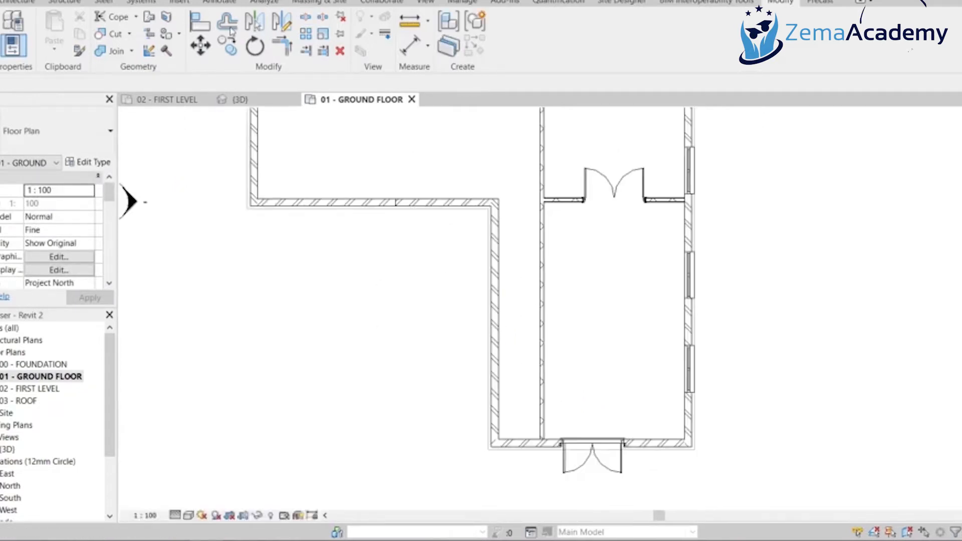
Split the vertical exterior wall about 3100 mm above the bottom wall, measuring its temporary dimension from the bottom wall's inner face
left_click(497, 324)
scroll(497, 324, "up", 2)
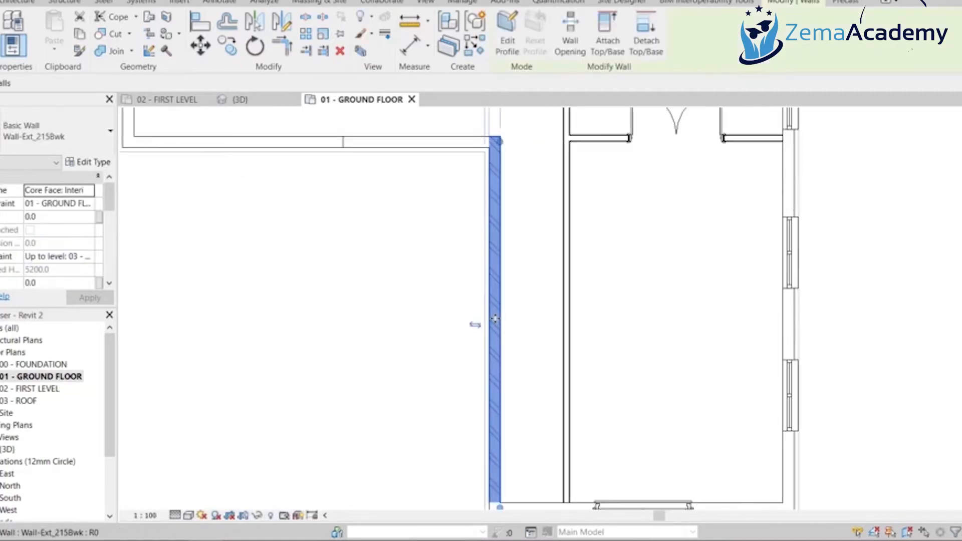
left_click(306, 18)
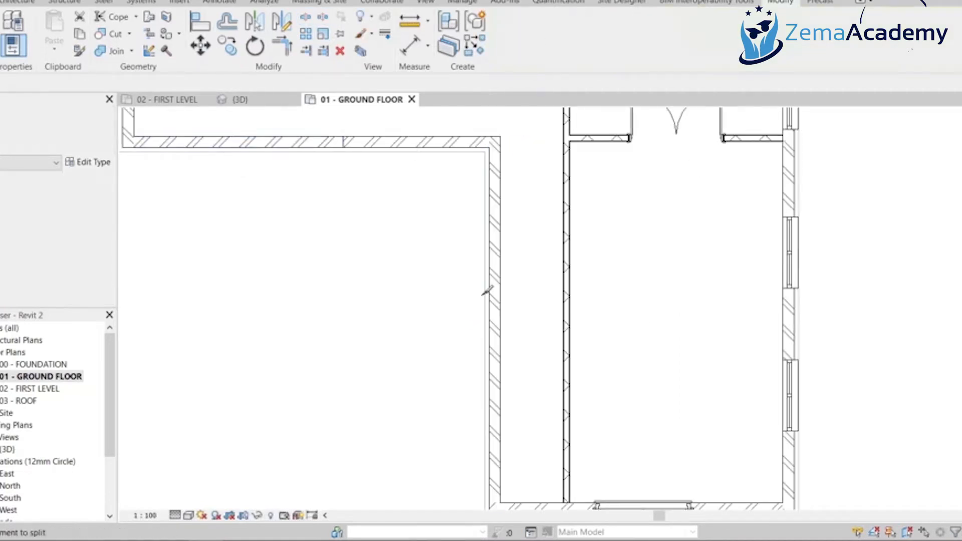
left_click(497, 340)
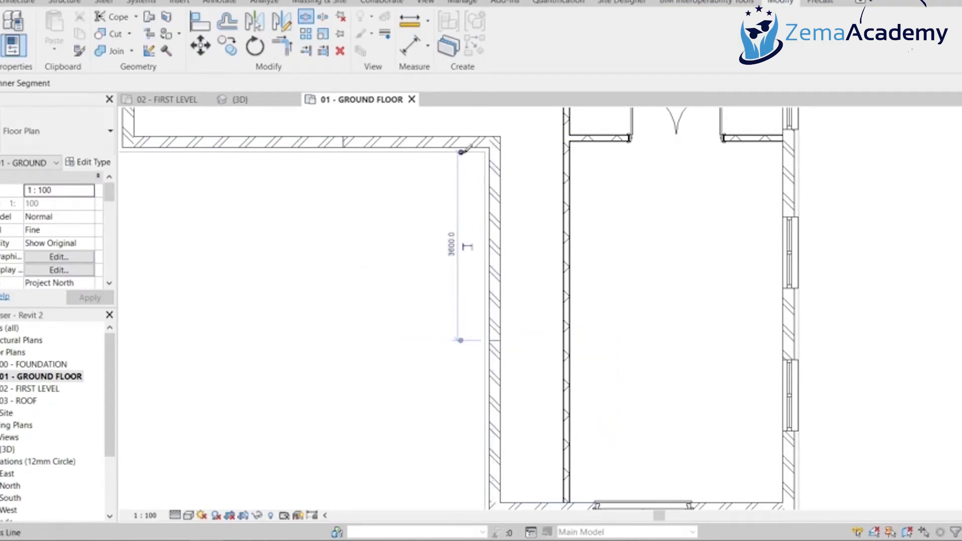
left_click_drag(462, 163, 533, 389)
middle_click_drag(533, 390, 549, 332)
left_click_drag(550, 332, 558, 445)
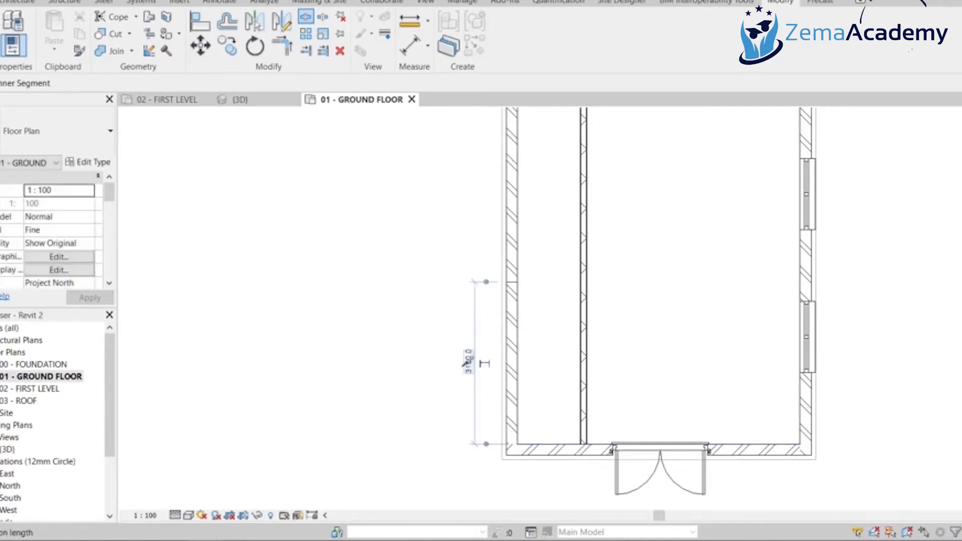
Set the length of the vertical wall's lower segment to 4000 mm and finish splitting
scroll(501, 354, "down", 1)
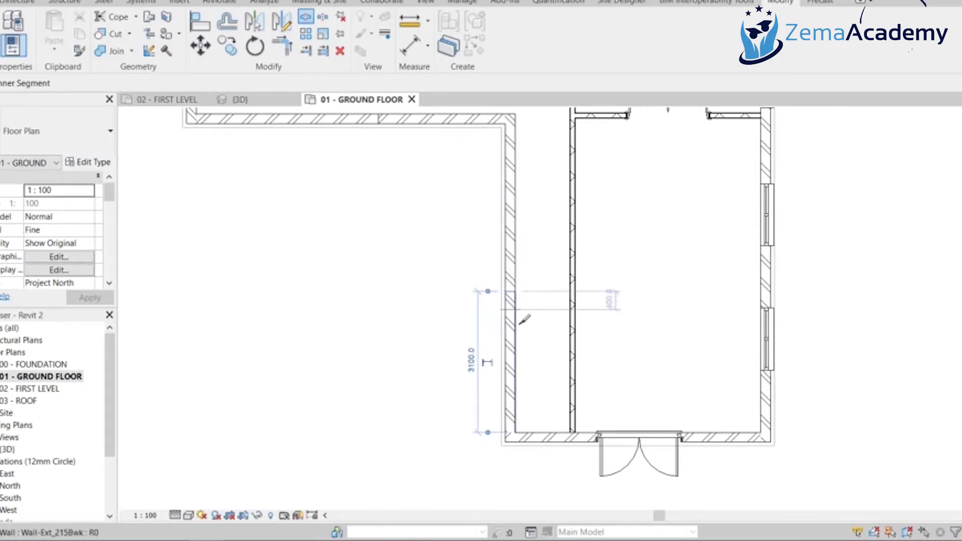
scroll(548, 431, "up", 1)
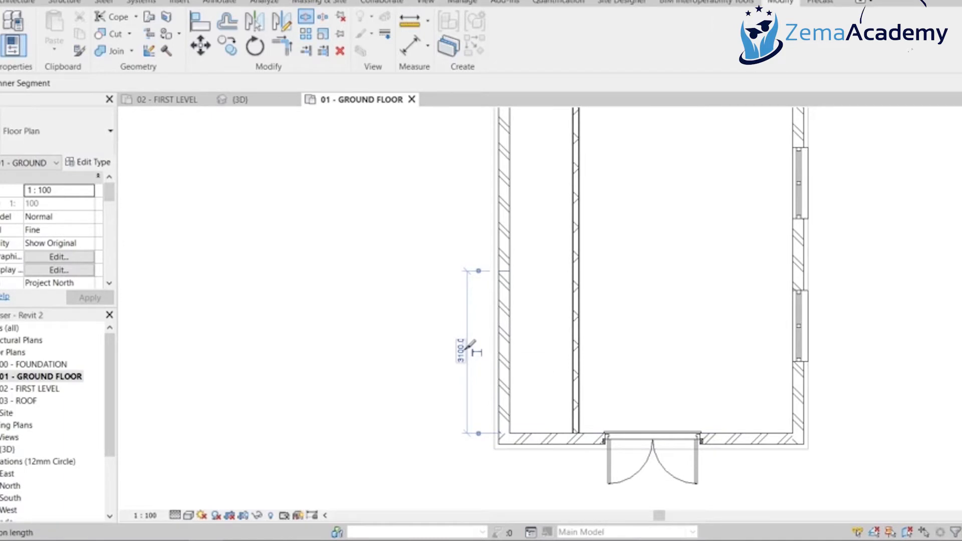
left_click(466, 349)
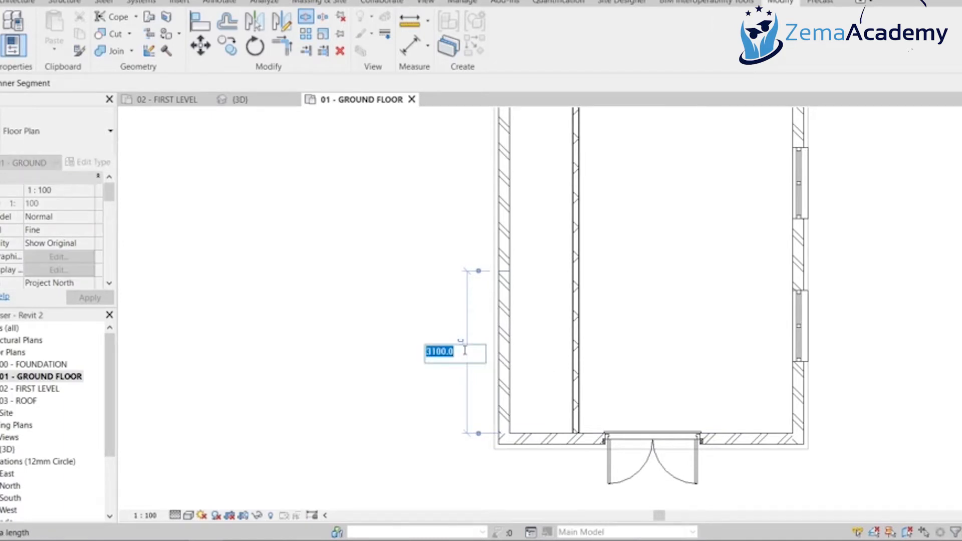
type("4000")
key("Return")
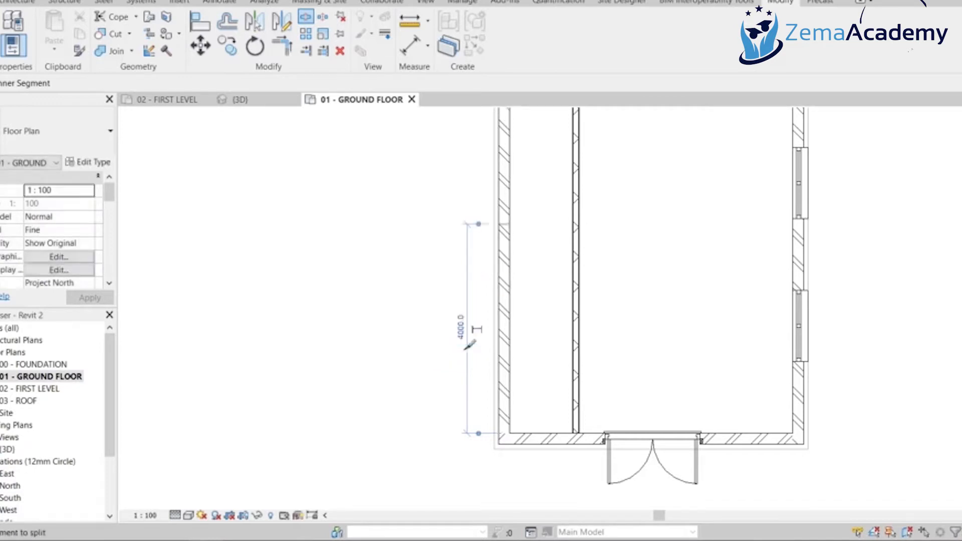
scroll(466, 367, "down", 3)
scroll(491, 355, "up", 1)
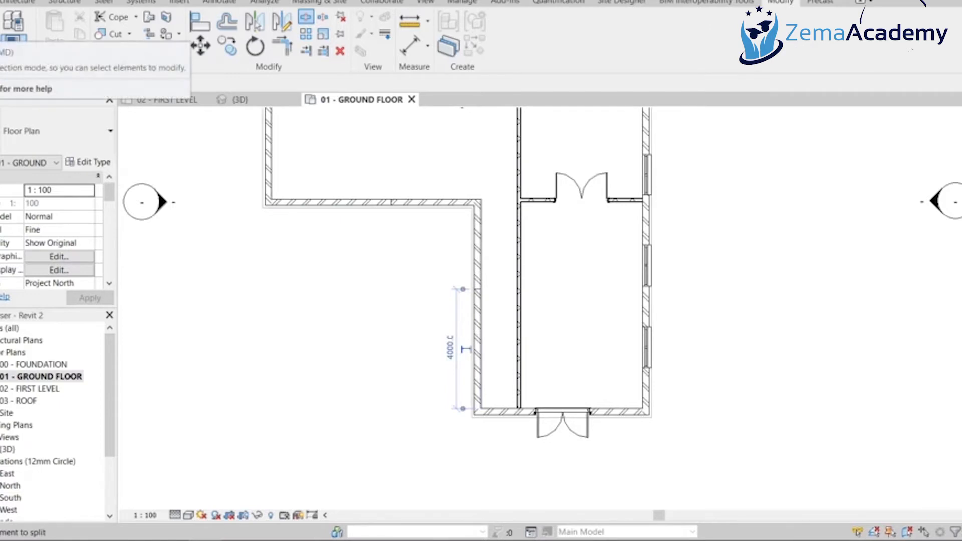
left_click(13, 43)
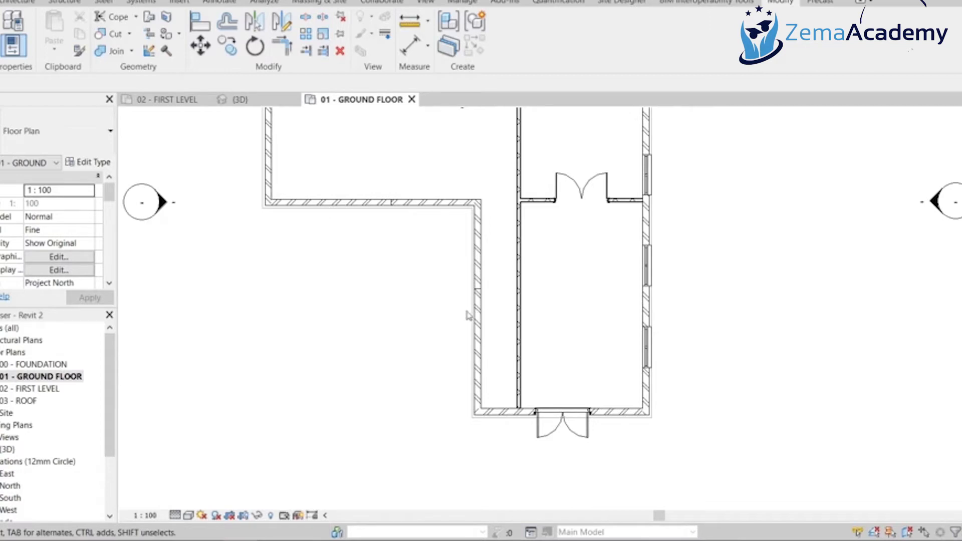
Change the left segment of the split horizontal exterior wall to the Curtain_Wall-Storefront type
scroll(545, 425, "up", 1)
middle_click_drag(440, 286, 547, 395)
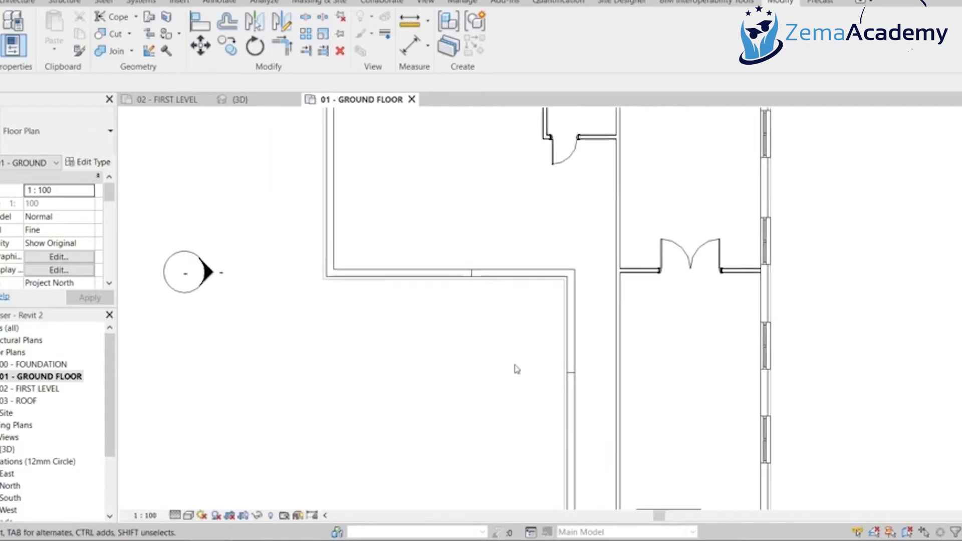
left_click(411, 275)
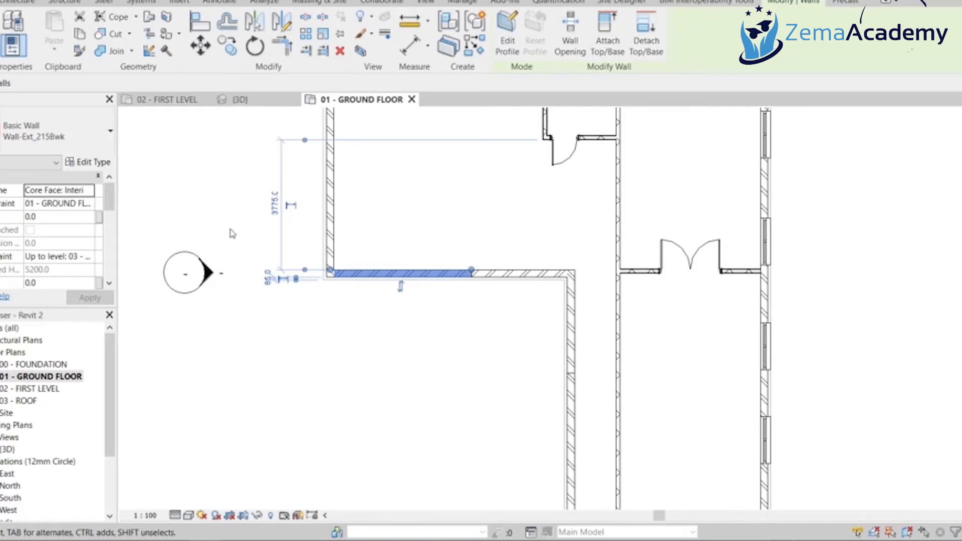
left_click(35, 131)
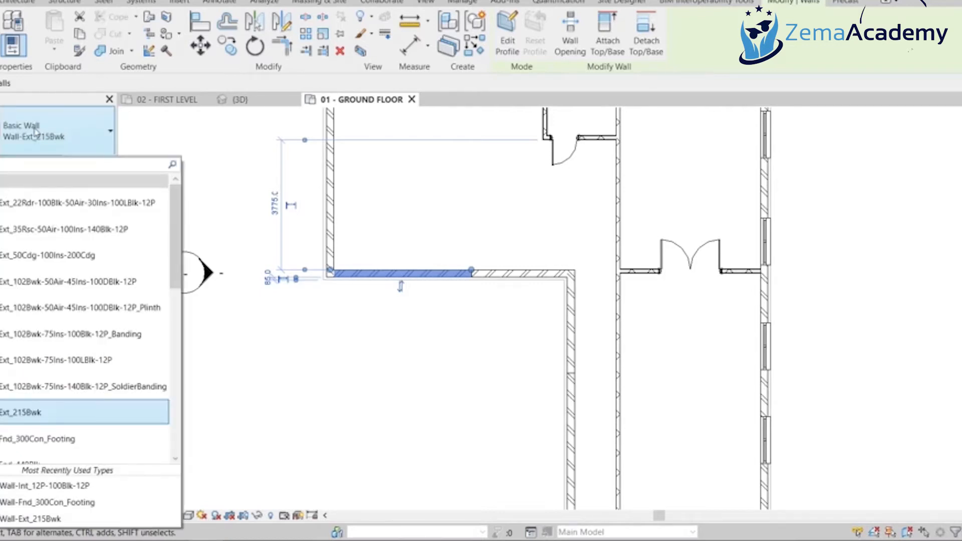
scroll(69, 335, "down", 3)
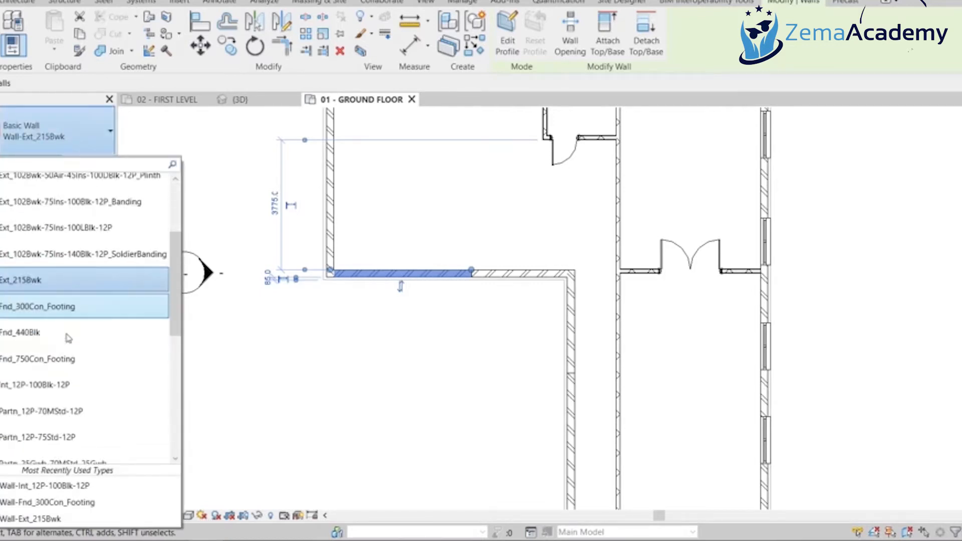
scroll(69, 338, "down", 3)
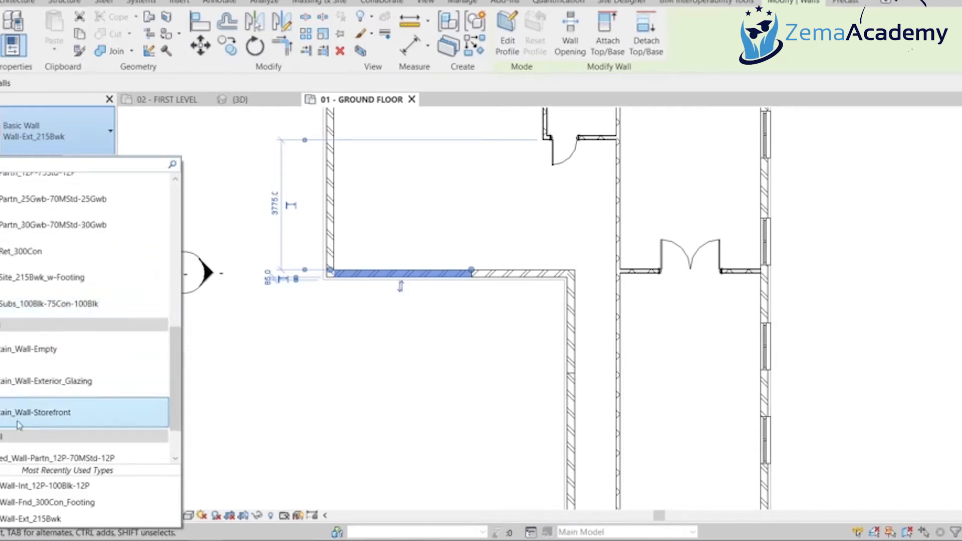
left_click(53, 414)
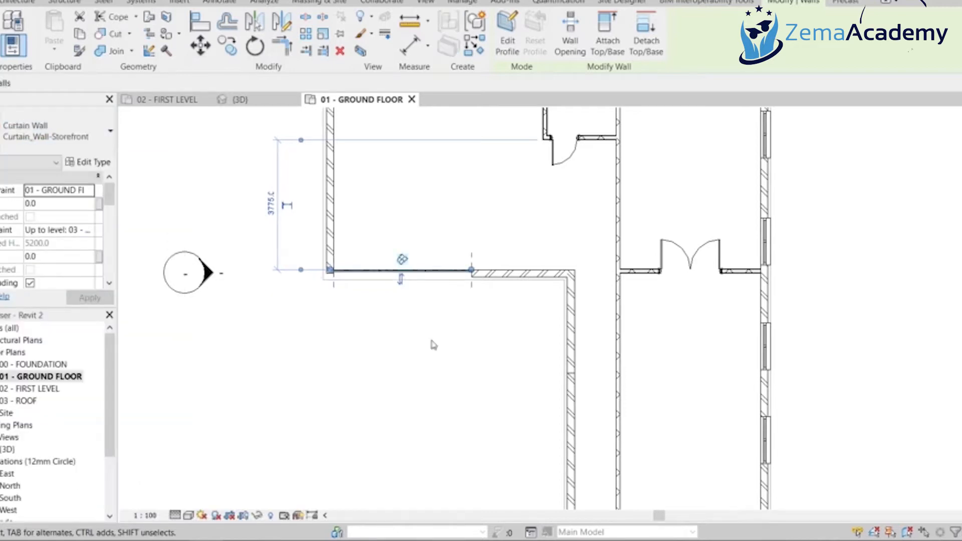
Change the lower segment of the split vertical exterior wall to the Curtain_Wall-Storefront type and inspect it in the 3D view
scroll(461, 307, "up", 4)
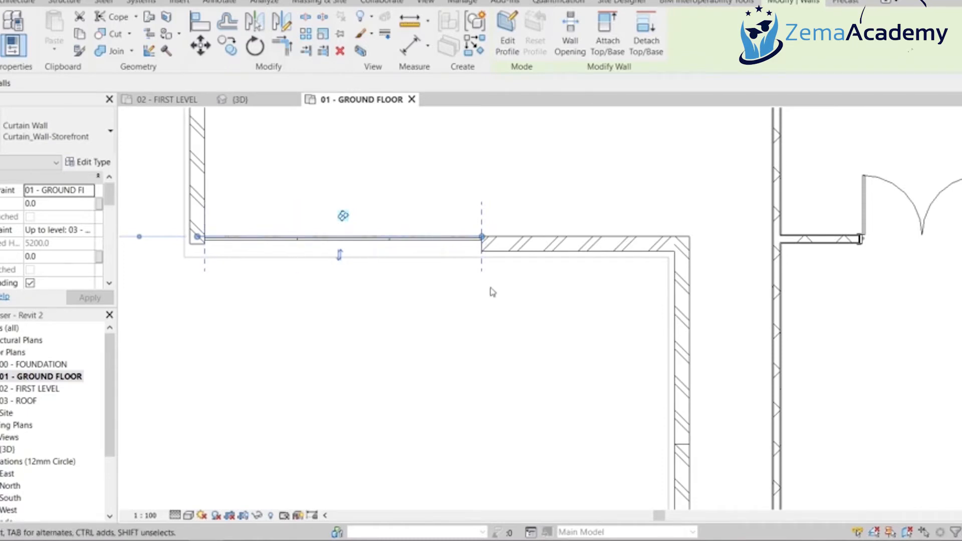
scroll(523, 308, "down", 2)
middle_click_drag(601, 360, 466, 221)
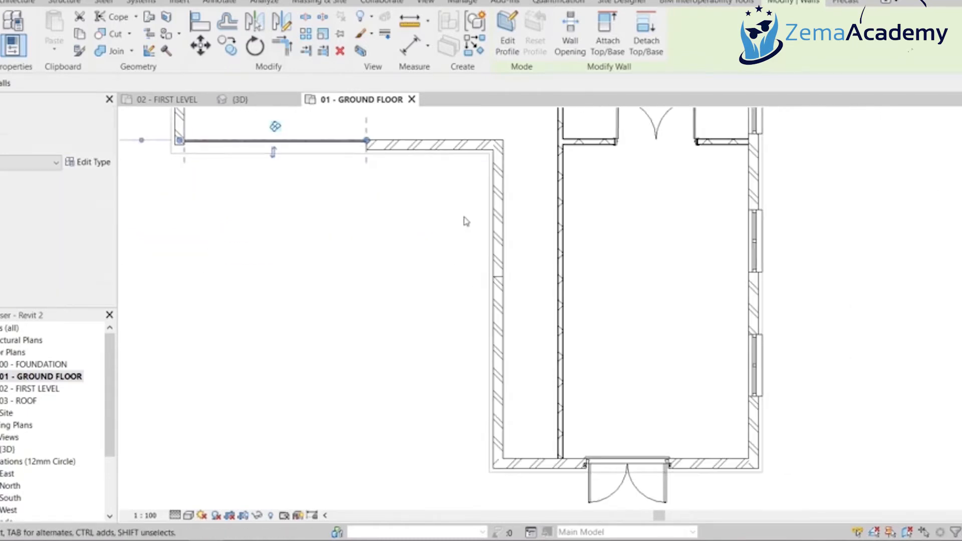
left_click(502, 335)
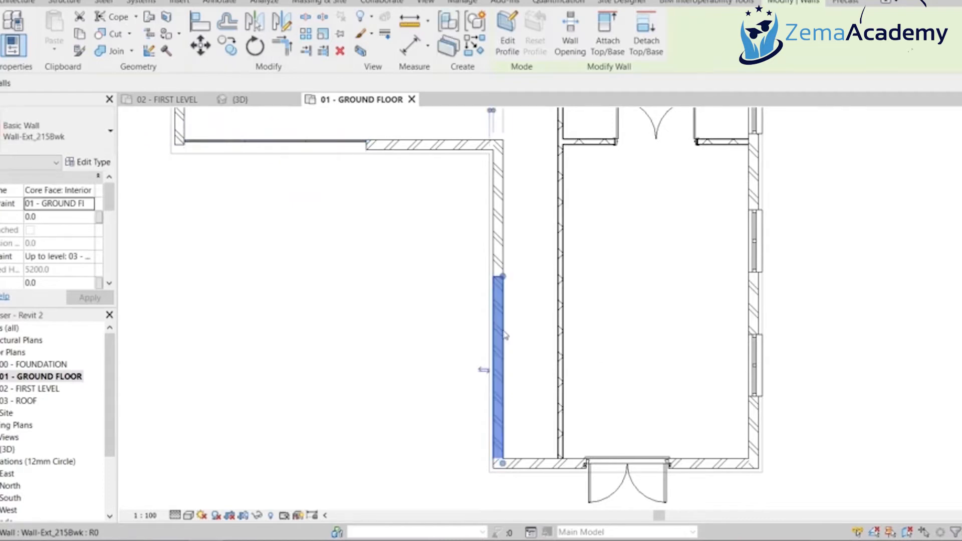
left_click(30, 142)
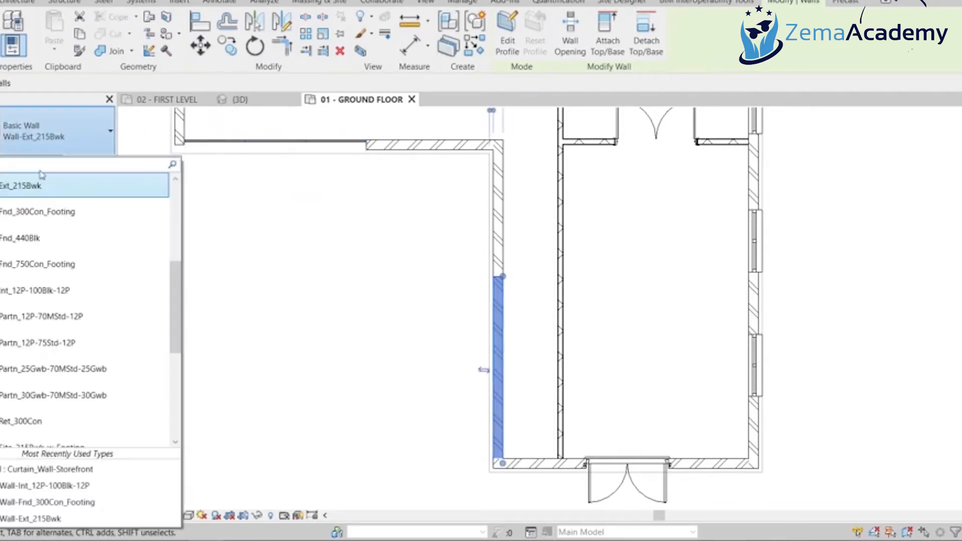
scroll(96, 296, "down", 5)
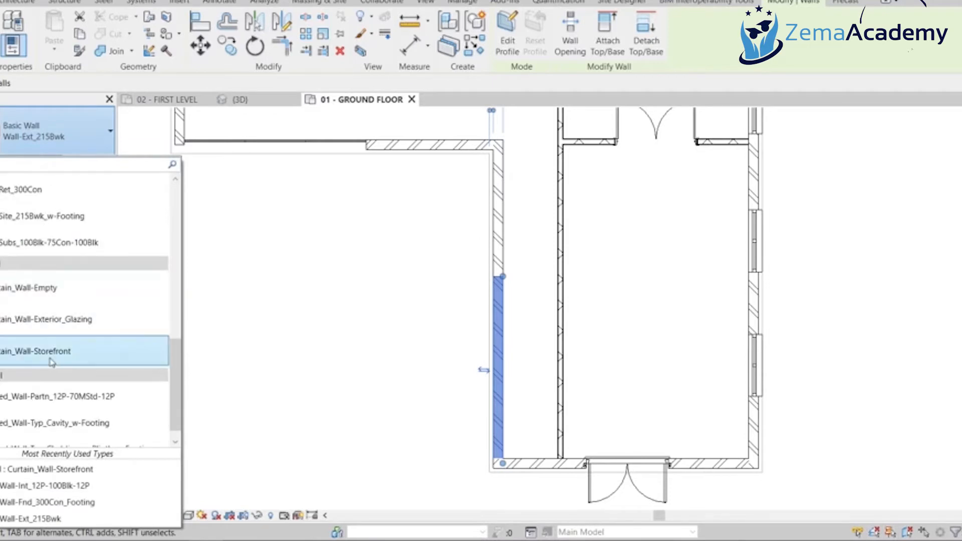
left_click(51, 361)
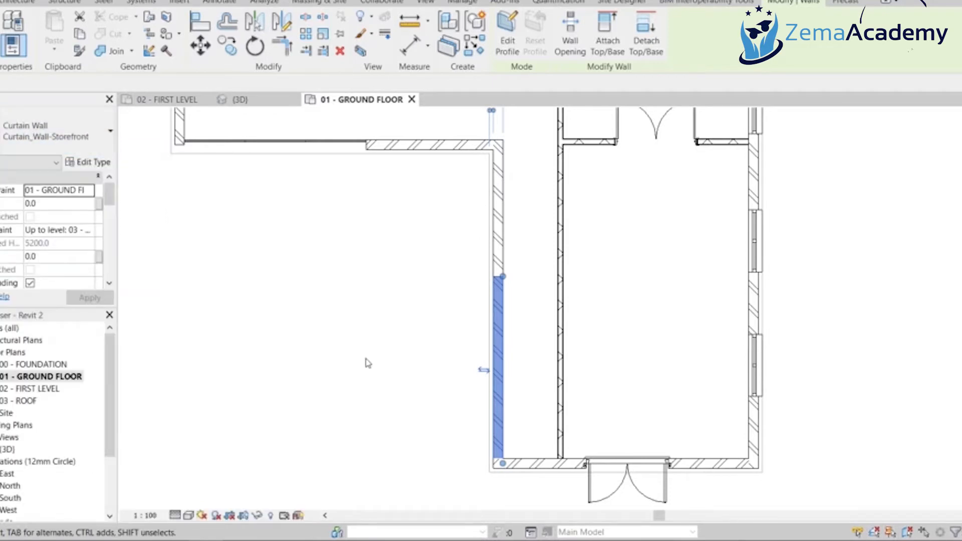
scroll(366, 358, "down", 2)
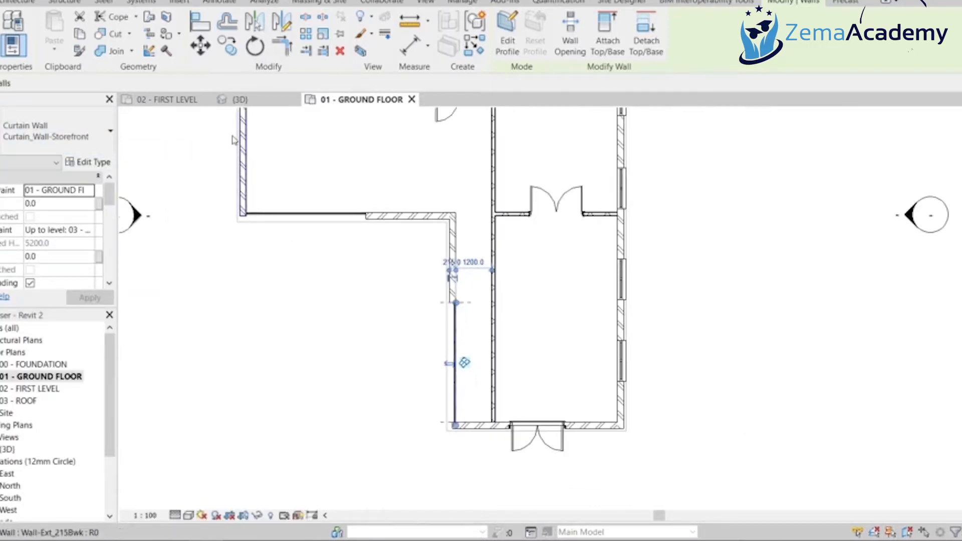
left_click(260, 104)
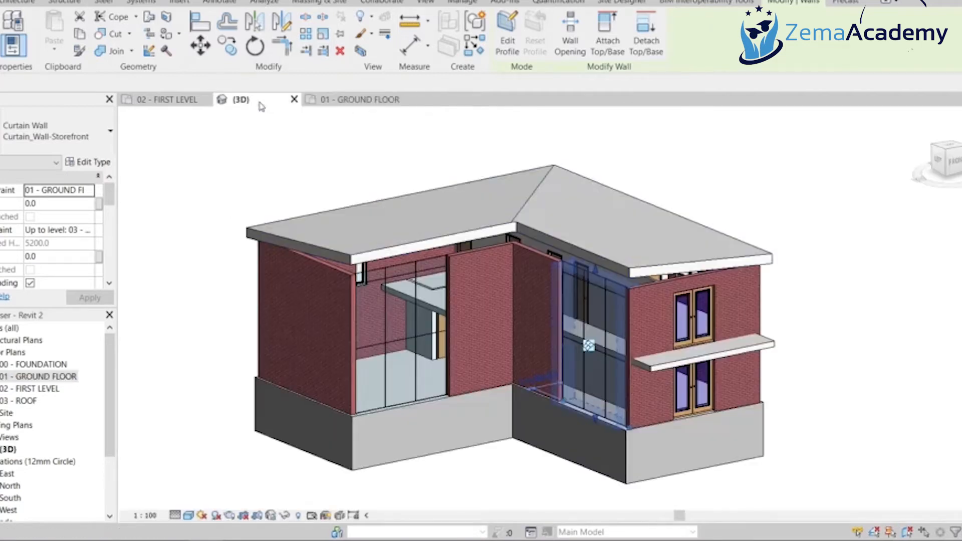
left_click(884, 441)
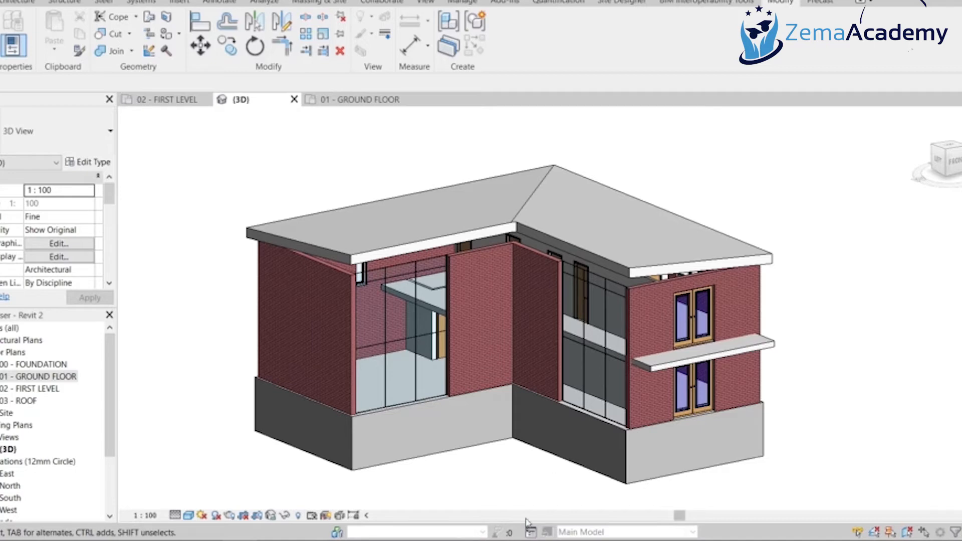
In the ground floor plan, duplicate the horizontal storefront curtain wall's type as HOUSE 1000 X 1300mm
double_click(56, 377)
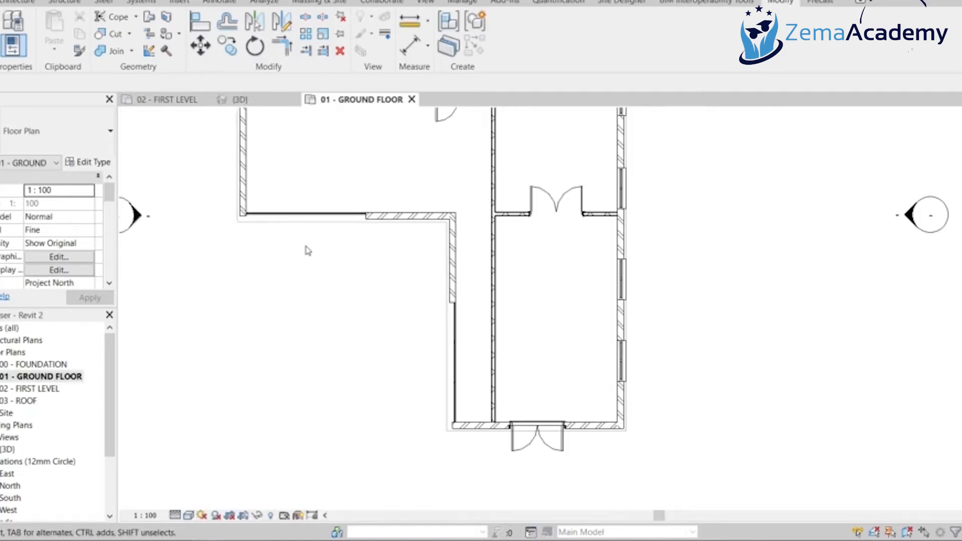
left_click(316, 214)
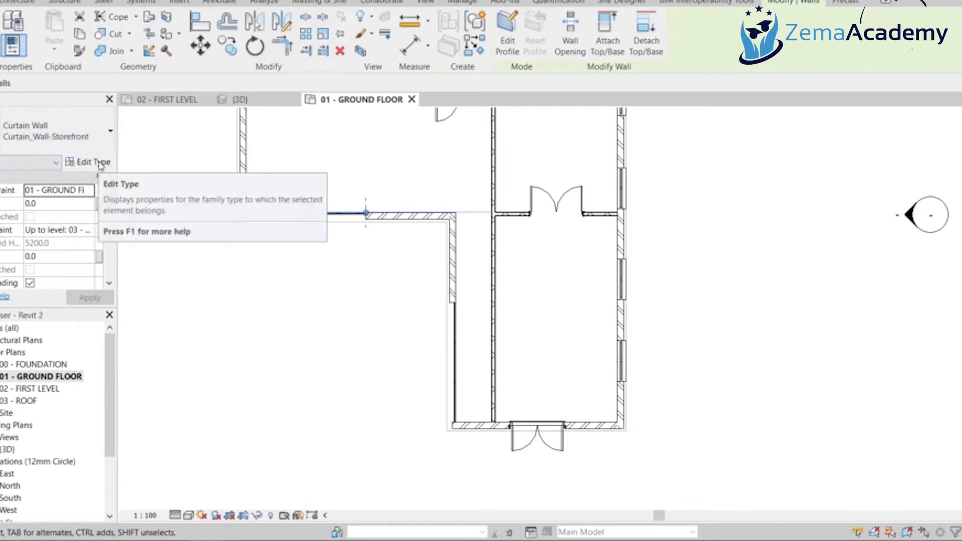
left_click(92, 162)
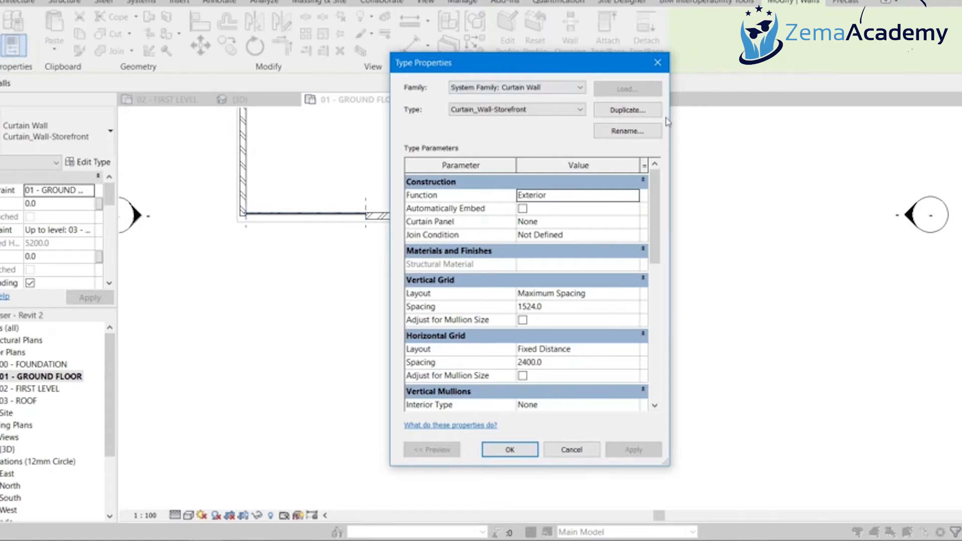
left_click(643, 115)
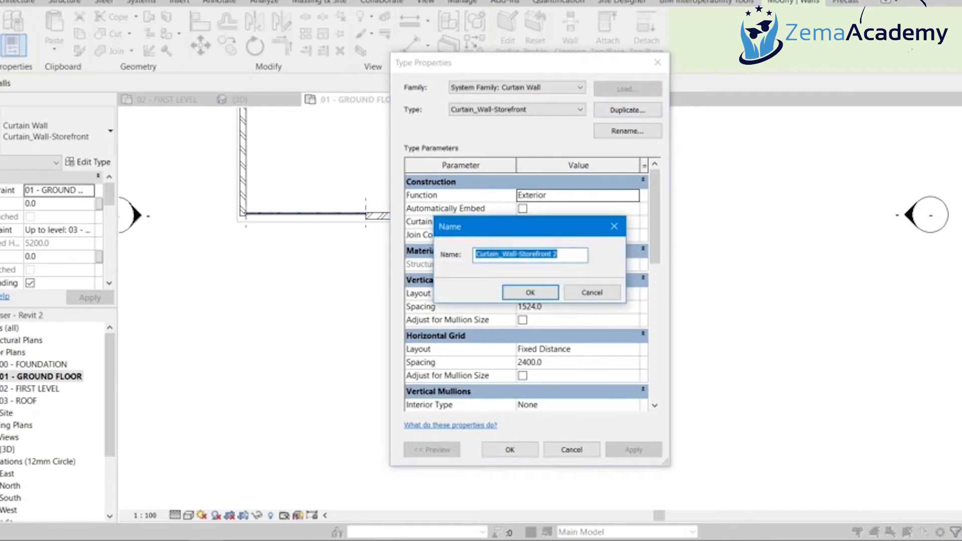
type("HOUSE ")
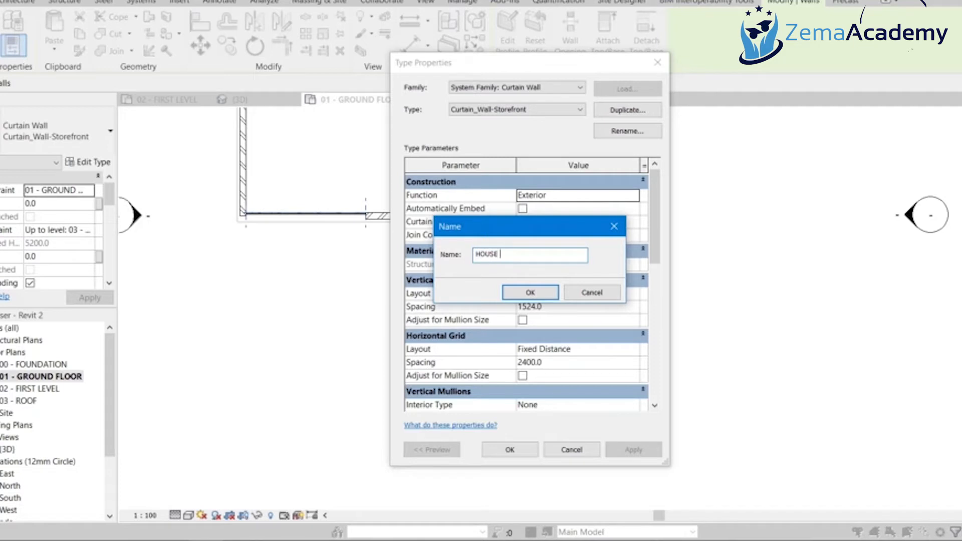
type("1000 X 13000mm")
left_click(530, 292)
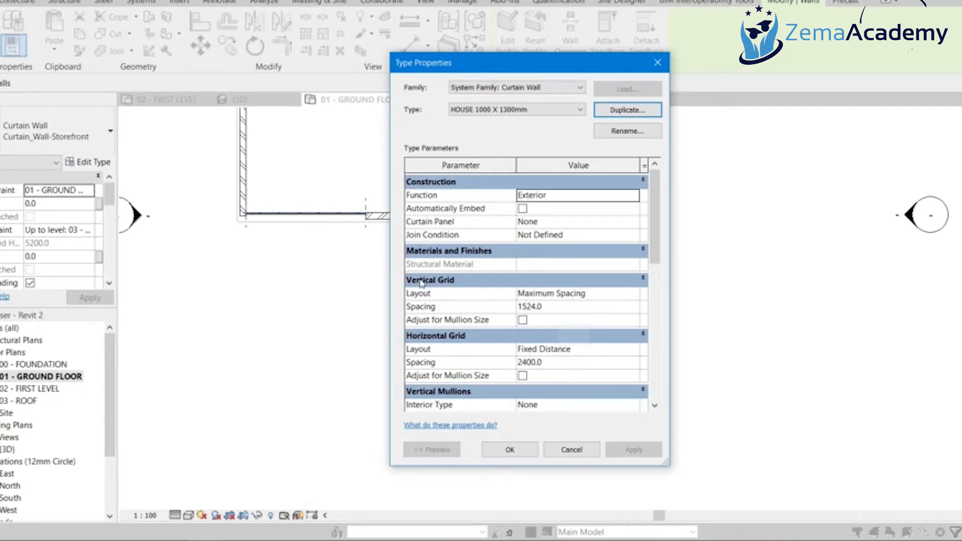
Set the vertical grid spacing of the HOUSE 1000 X 1300mm curtain wall type to 1000 mm and accept the type properties
left_click(562, 307)
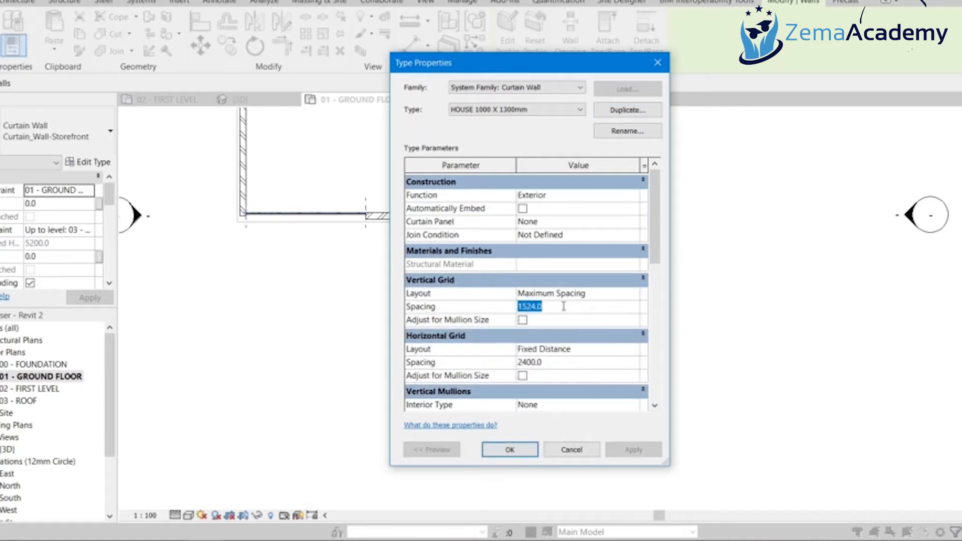
type("1000")
scroll(533, 374, "down", 1)
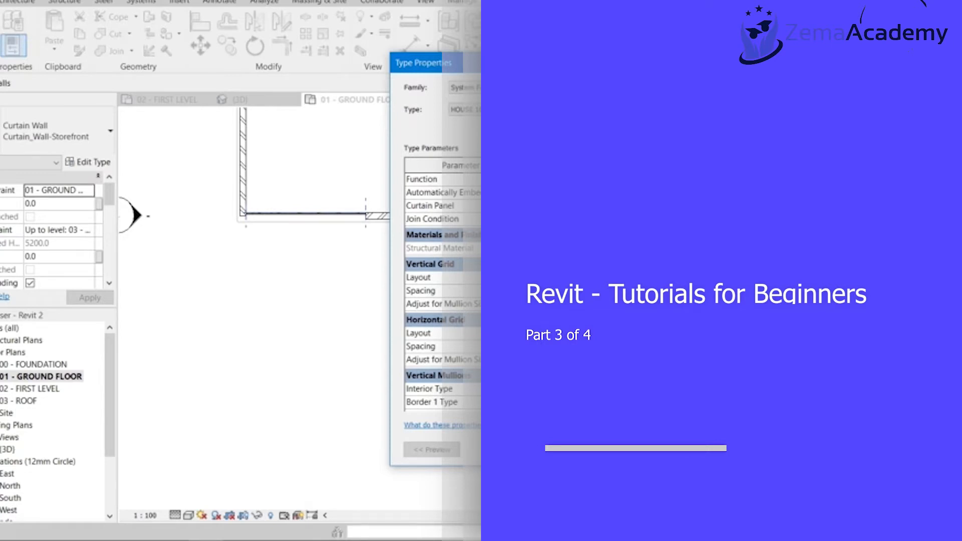
left_click(556, 449)
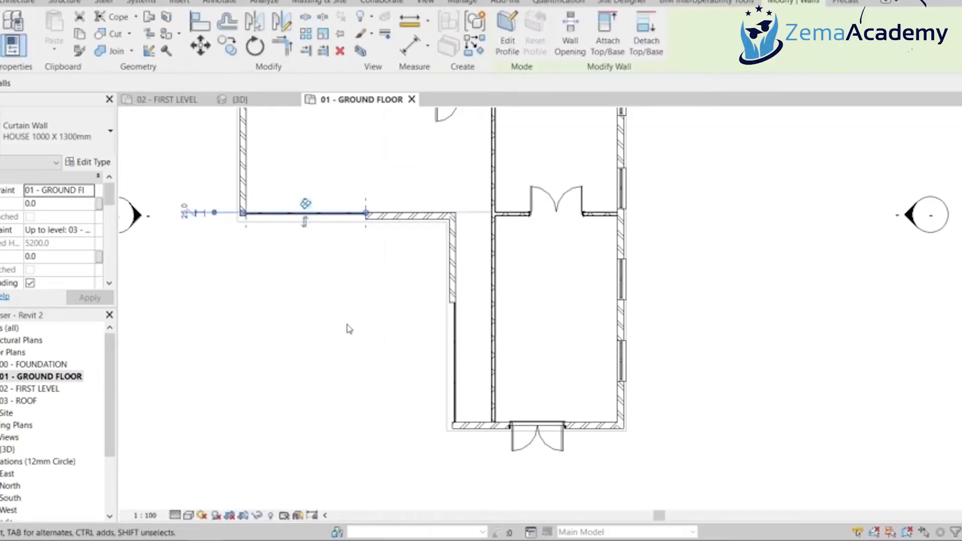
In the 3D view, change the remaining Curtain_Wall-Storefront wall to the HOUSE 1000 X 1300mm type
left_click(269, 99)
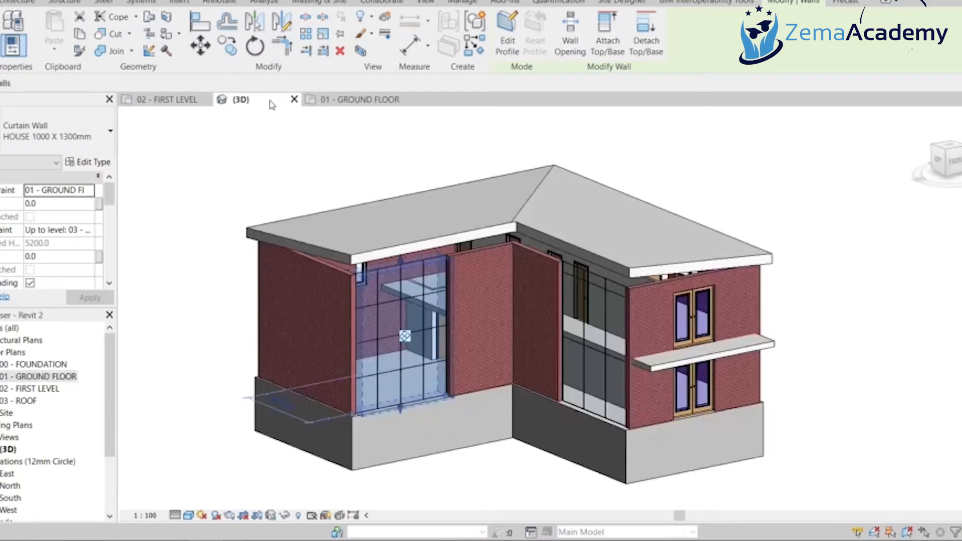
left_click(479, 495)
scroll(475, 371, "up", 2)
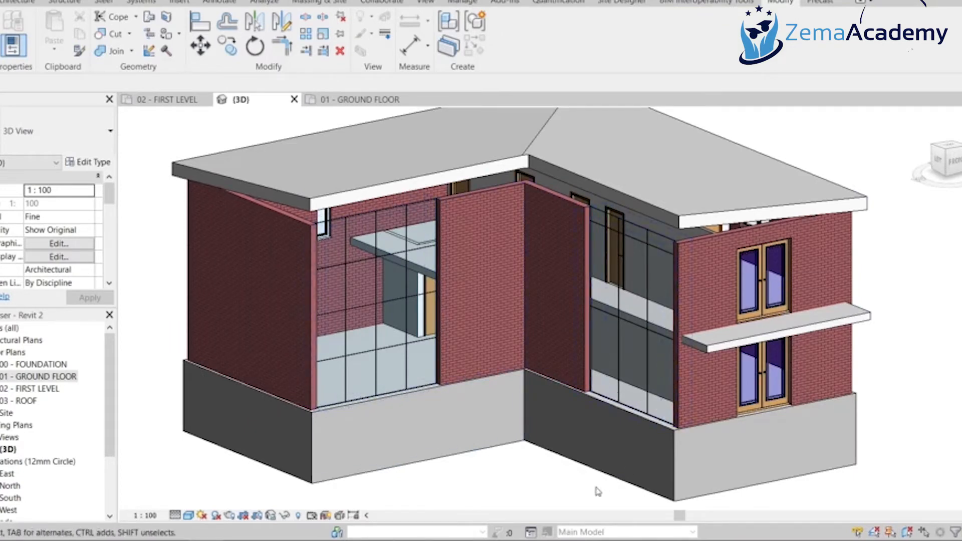
left_click(652, 411)
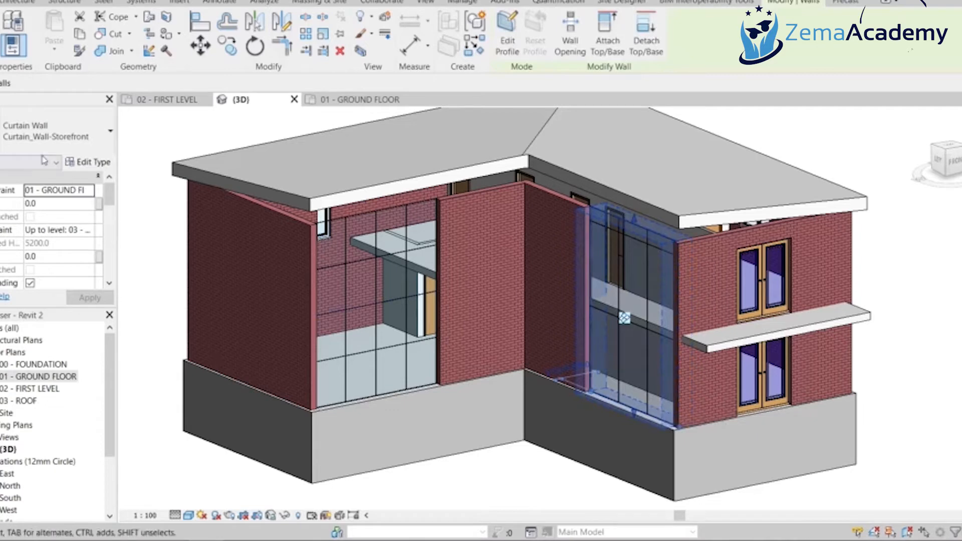
left_click(56, 149)
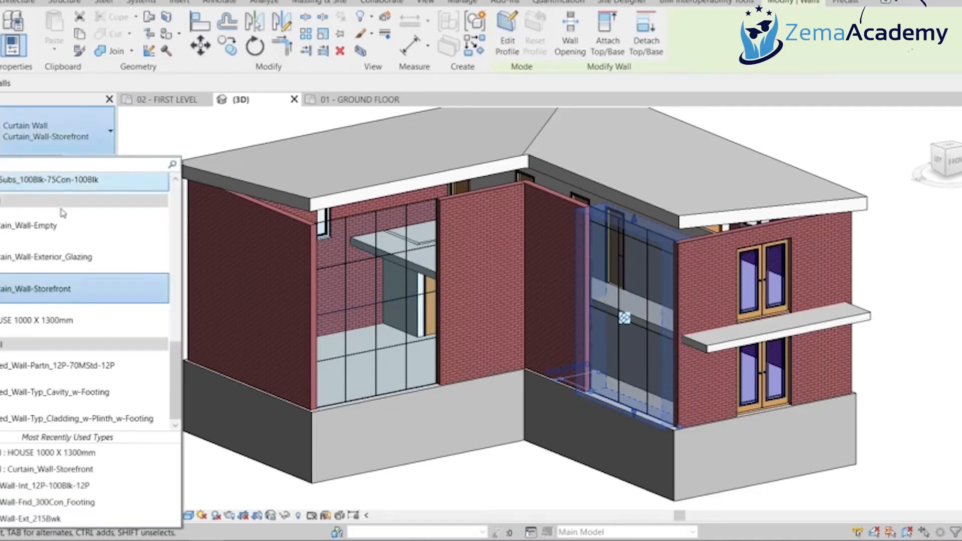
left_click_drag(34, 323, 110, 329)
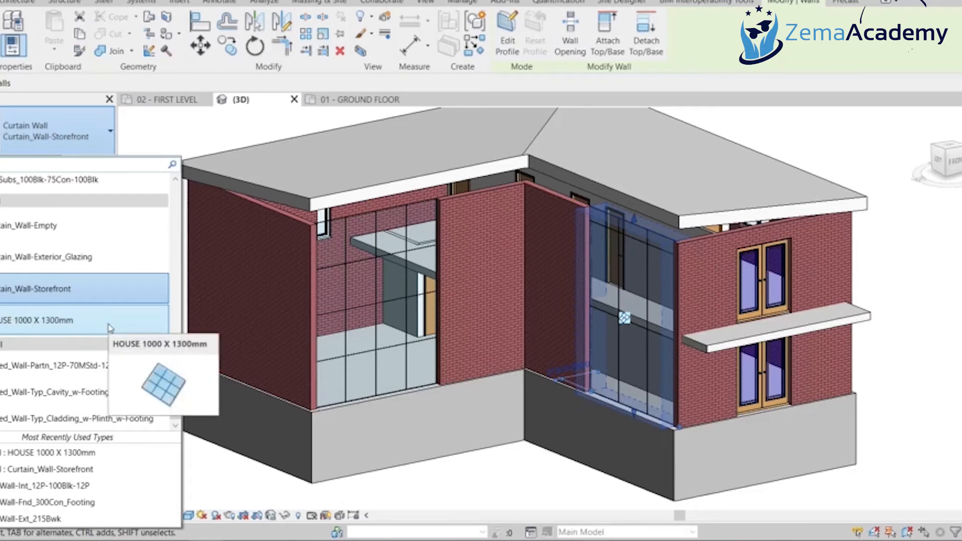
left_click(110, 328)
key("Escape")
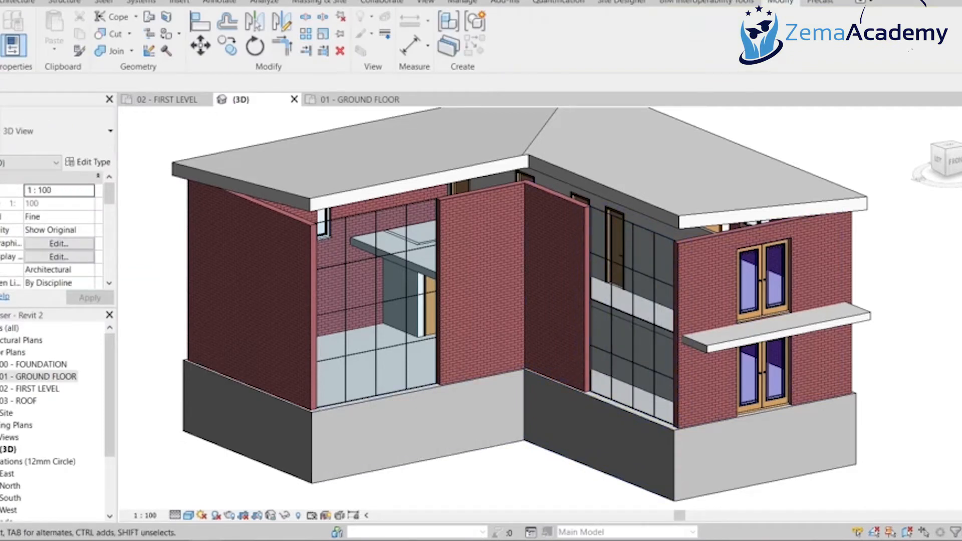
Attach the top of the brick exterior wall on the building's left side to the roof
scroll(523, 502, "down", 2)
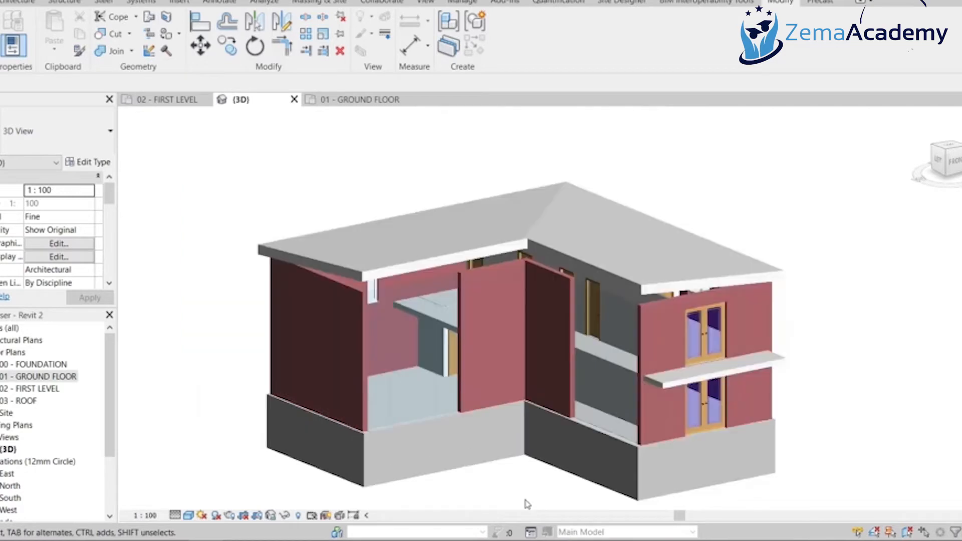
middle_click_drag(528, 485, 455, 421, "shift")
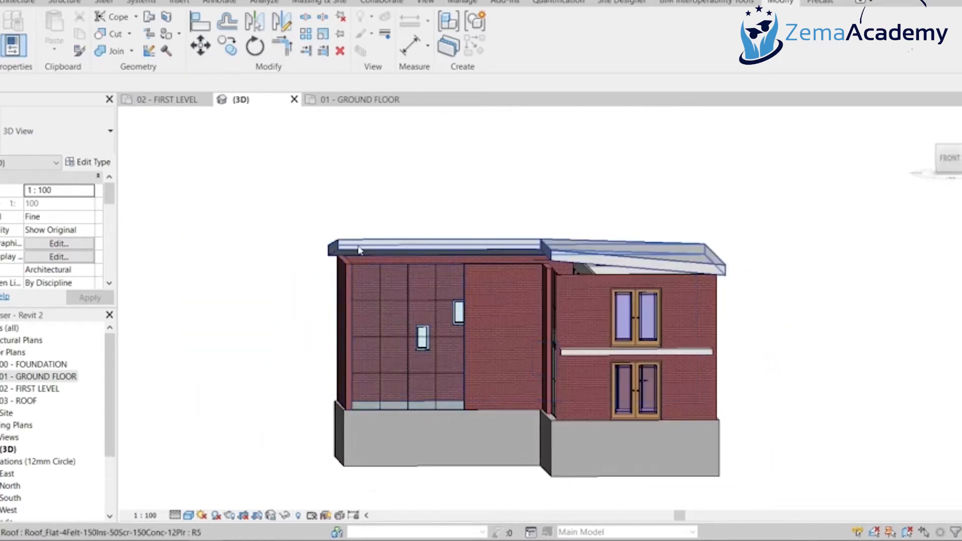
middle_click_drag(383, 403, 610, 439, "shift")
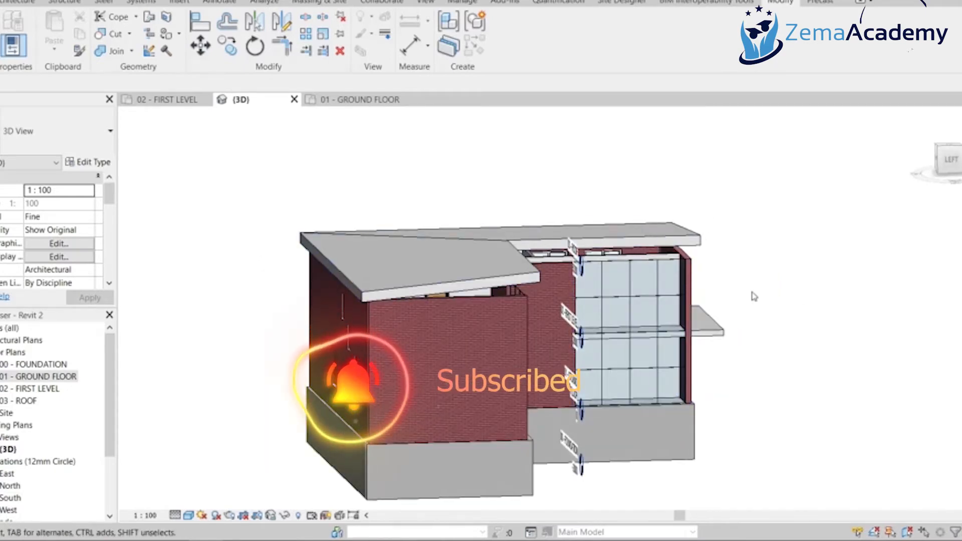
middle_click_drag(741, 337, 538, 424, "shift")
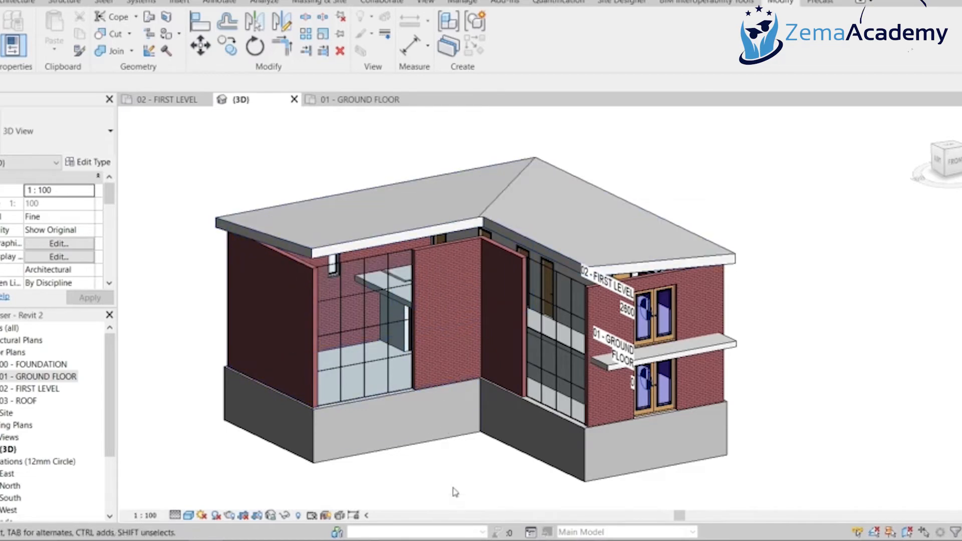
middle_click_drag(458, 493, 457, 467, "shift")
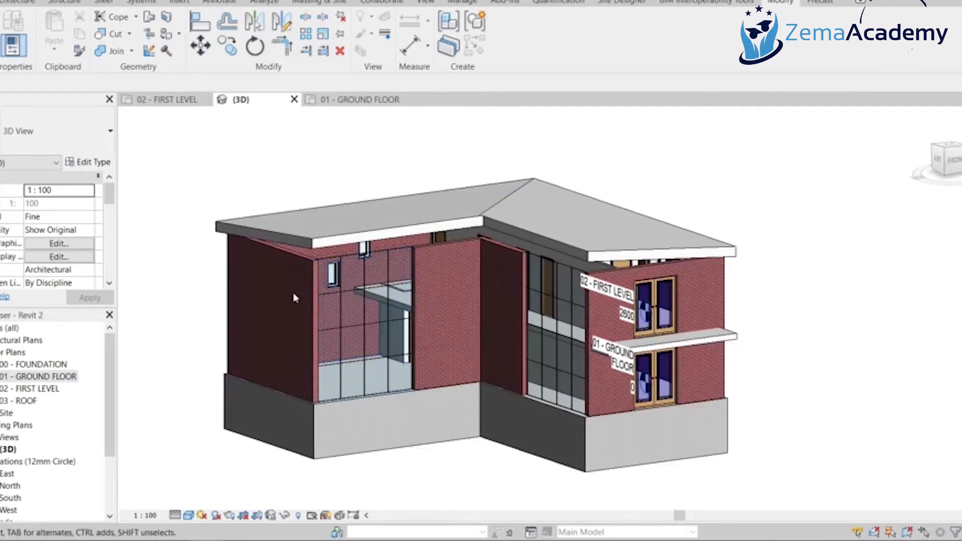
left_click(295, 259)
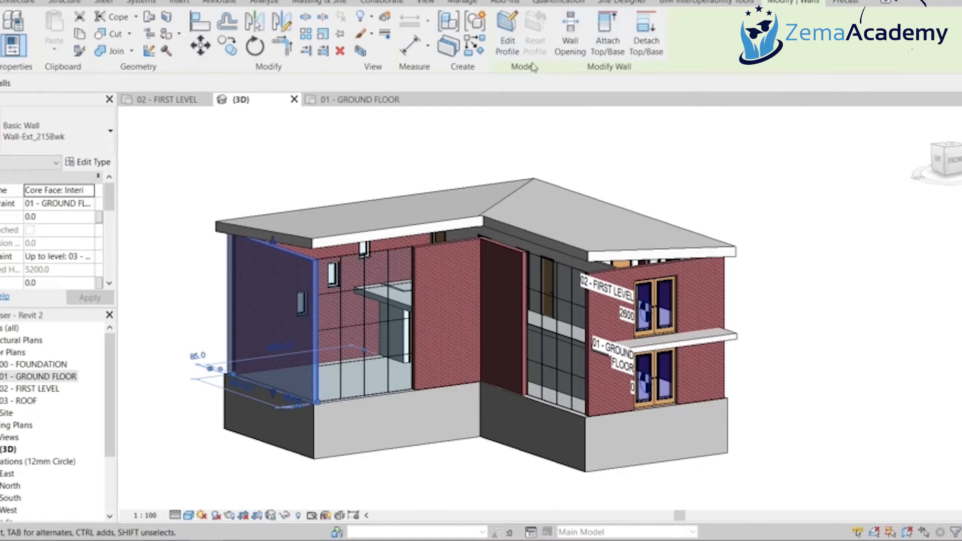
left_click(609, 48)
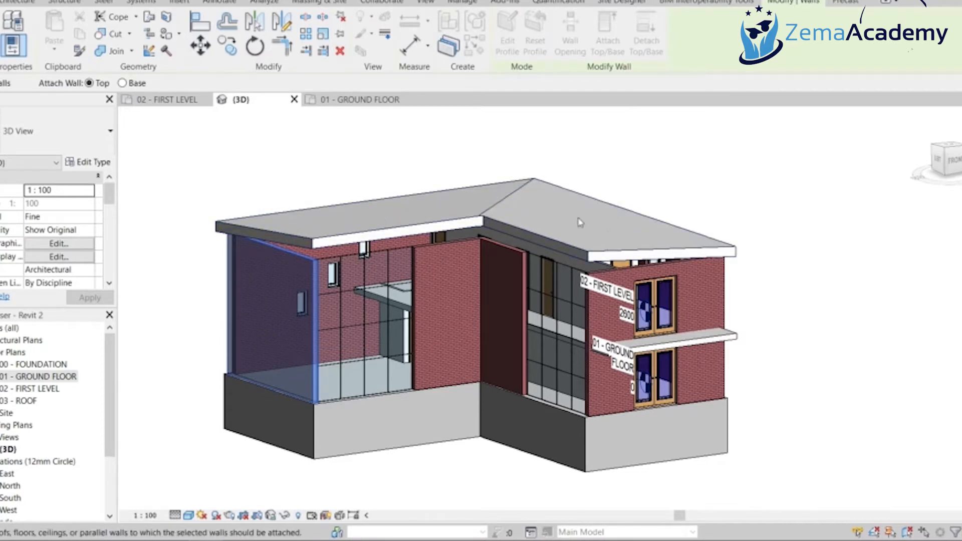
left_click(303, 239)
scroll(344, 271, "up", 2)
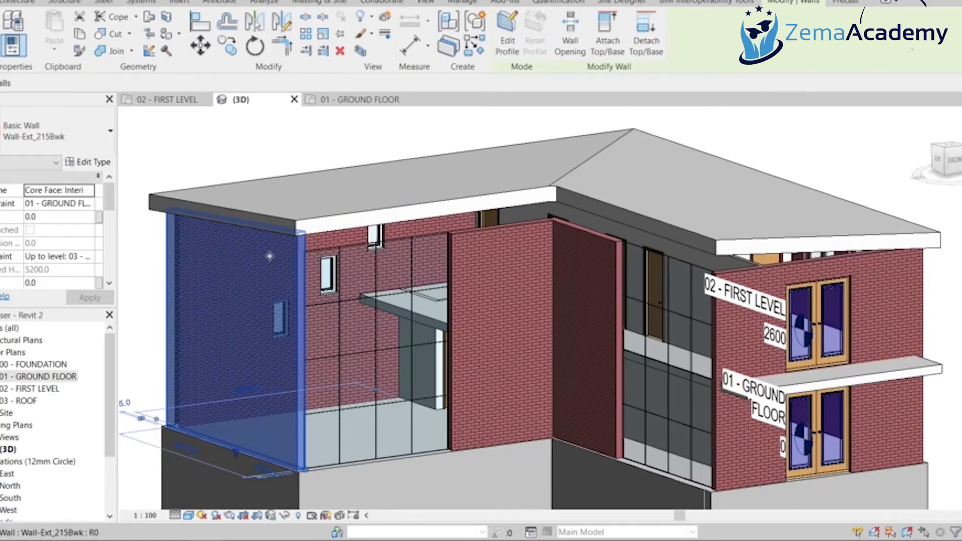
left_click(343, 136)
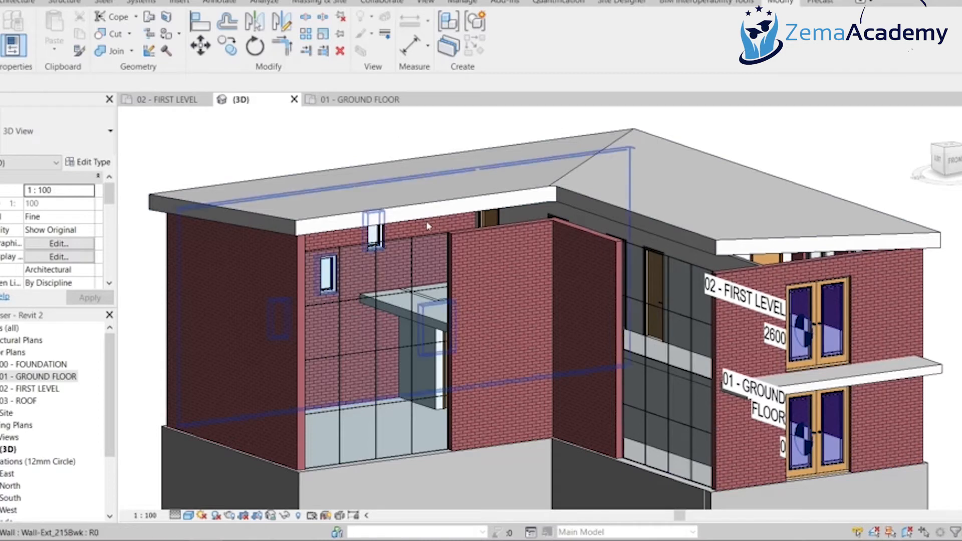
Attach the tops of the remaining front curtain walls and brick exterior walls to the roof
left_click(467, 235)
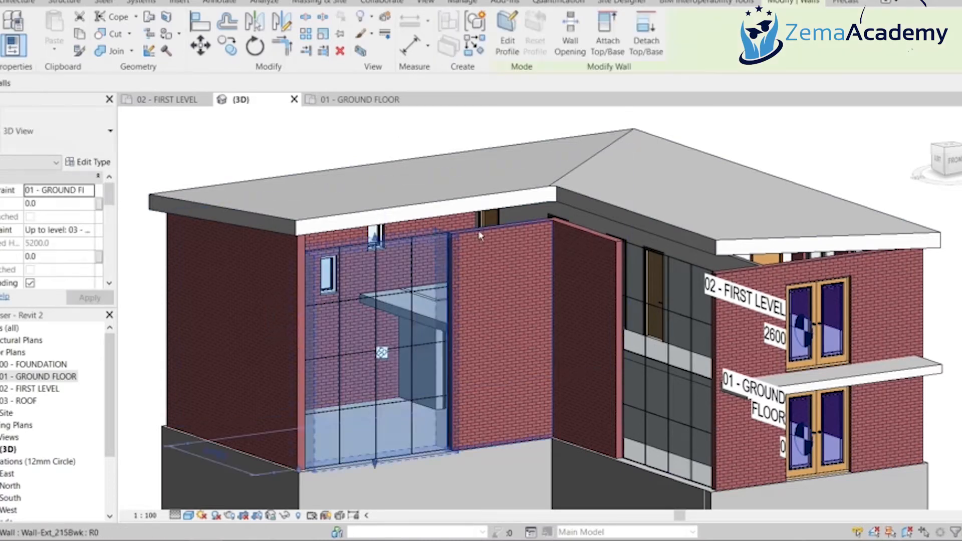
left_click(585, 238, "ctrl")
left_click(591, 236, "ctrl")
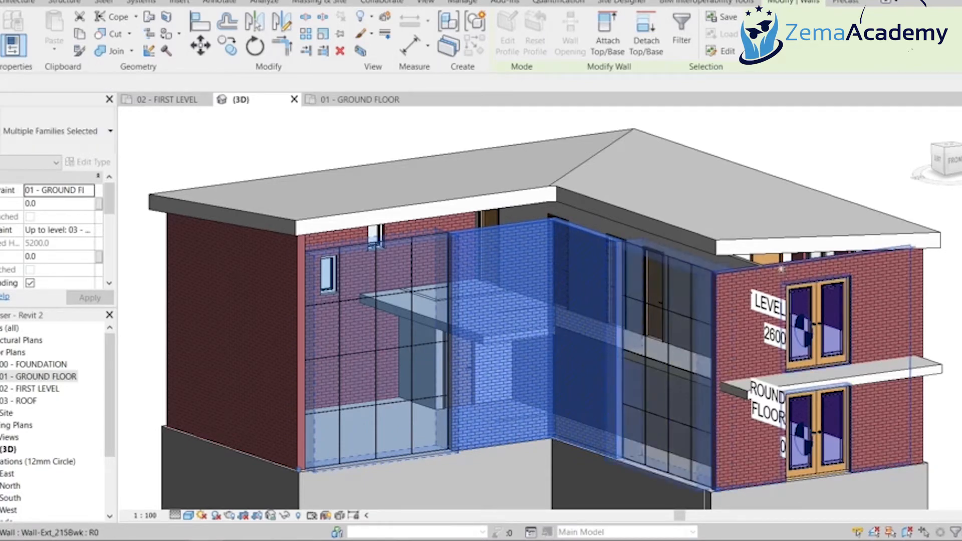
left_click(782, 273, "ctrl")
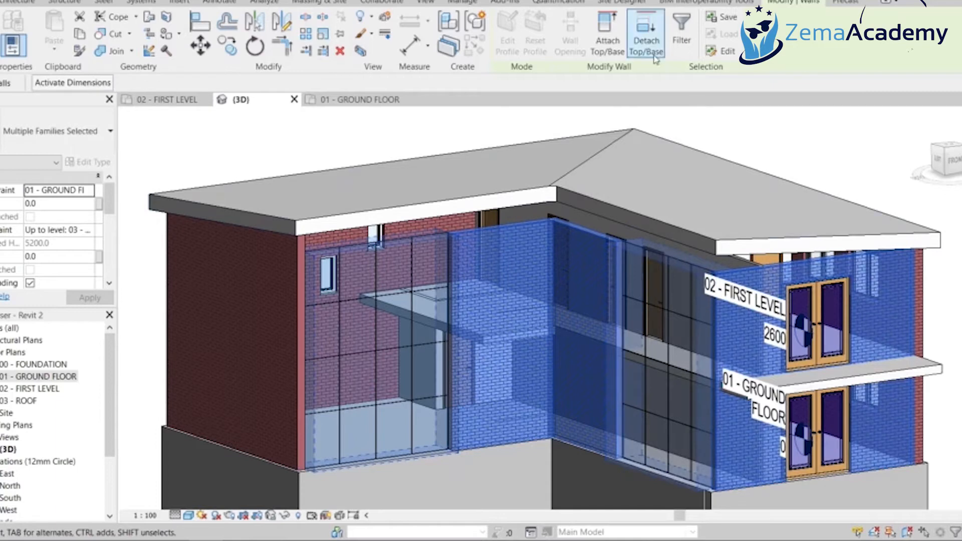
left_click(616, 47)
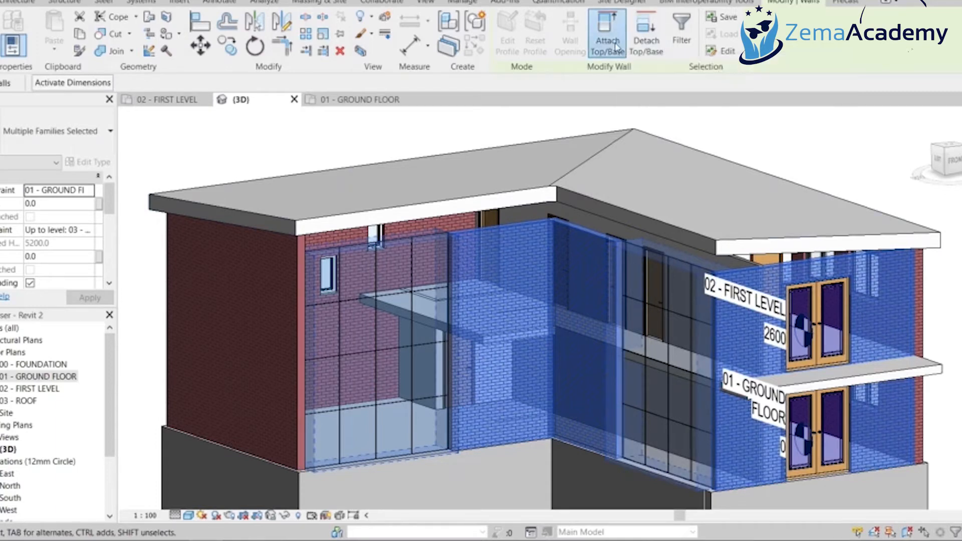
left_click(616, 211)
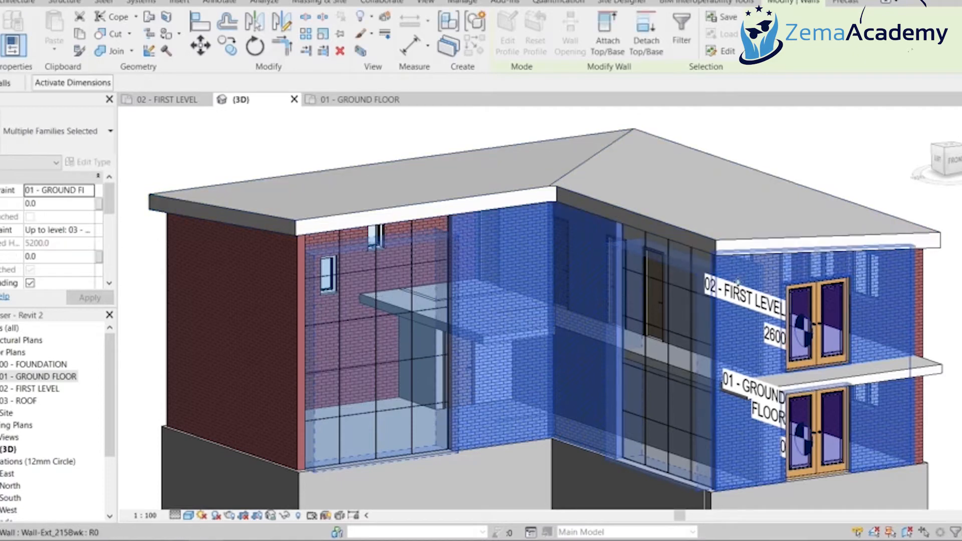
left_click(825, 152)
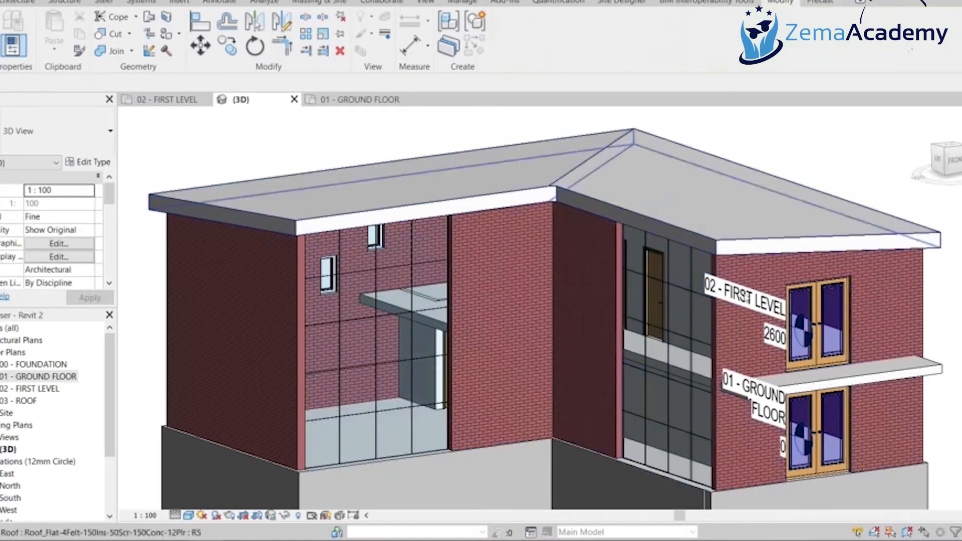
In the 02 - FIRST LEVEL floor plan, open the boundary of the Floor-Upper_160mmConc-CorusComFlor51 floor for editing
scroll(747, 298, "down", 5)
middle_click_drag(725, 269, 551, 323)
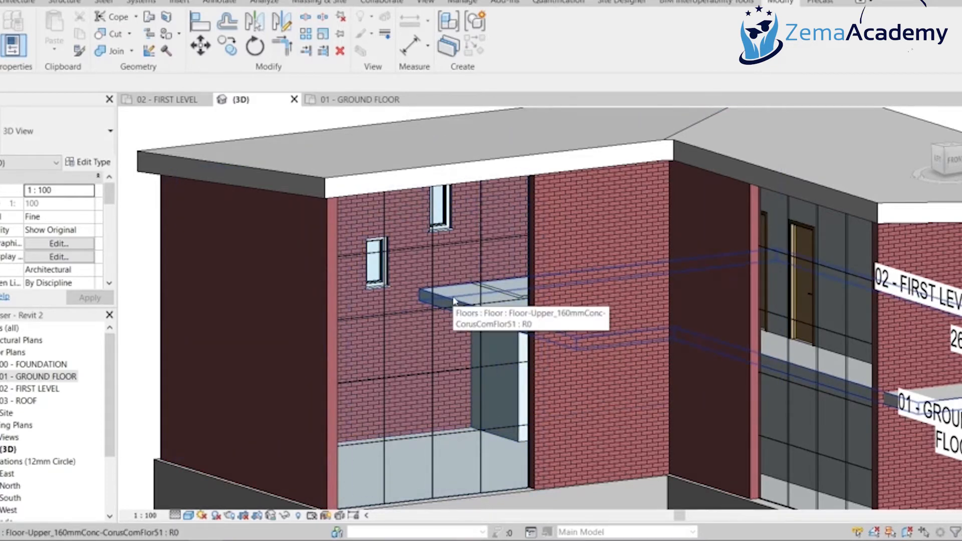
scroll(453, 300, "down", 3)
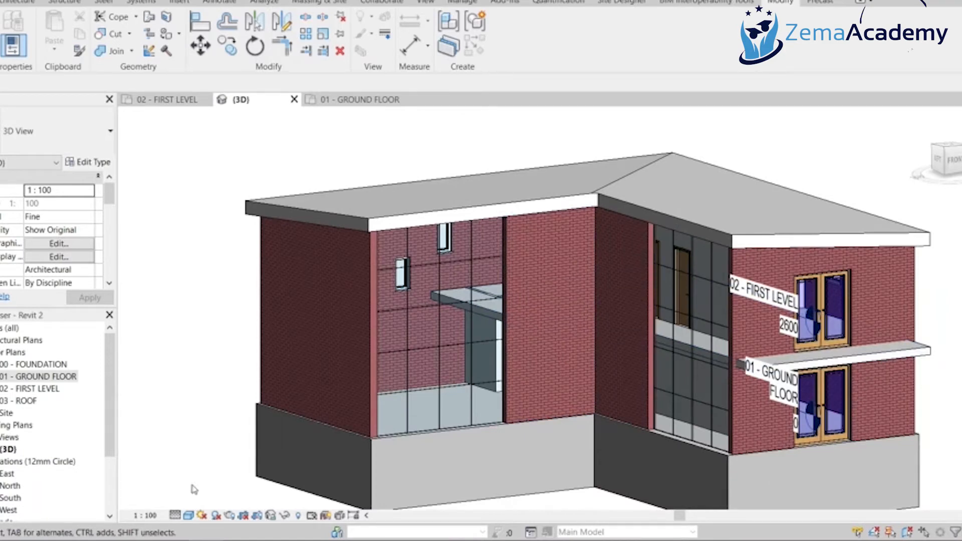
double_click(43, 391)
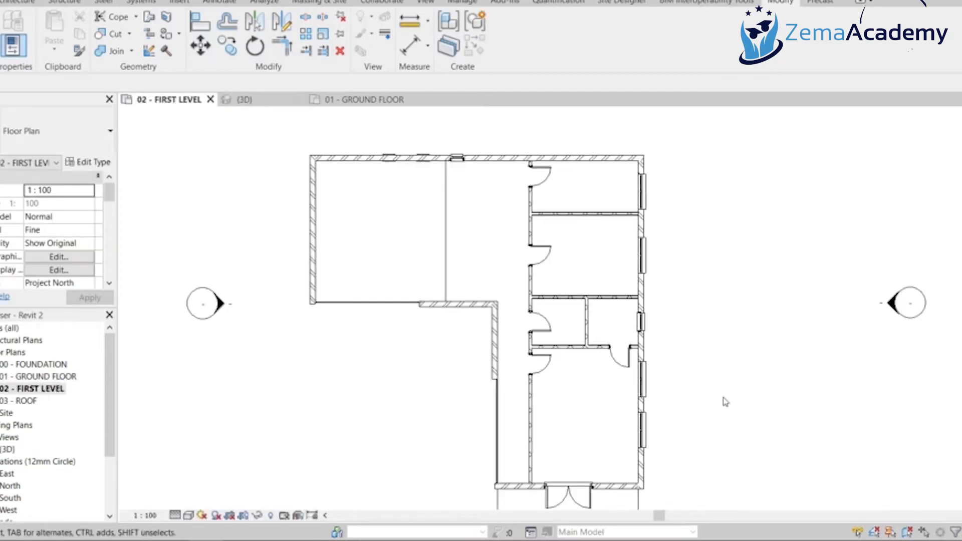
middle_click_drag(724, 400, 719, 347)
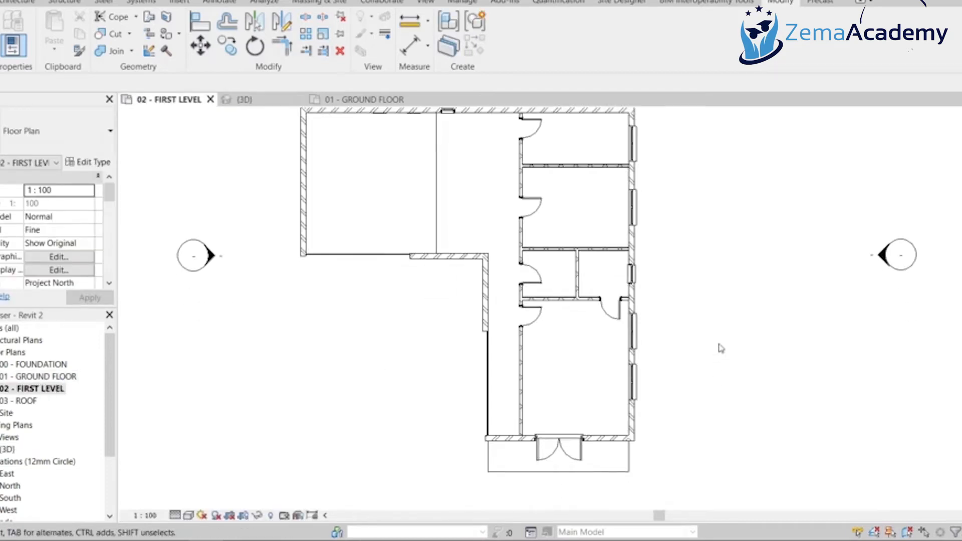
left_click(517, 475)
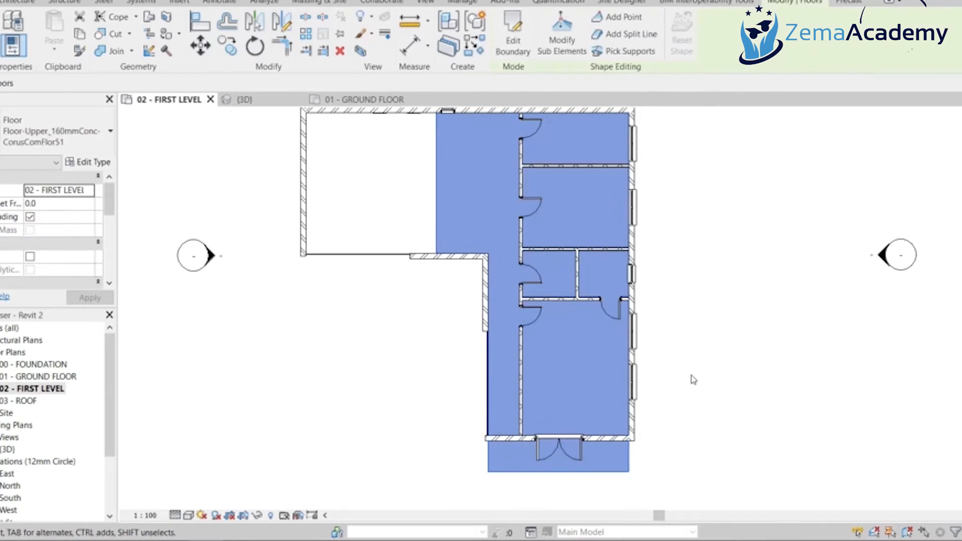
middle_click_drag(704, 387, 732, 415)
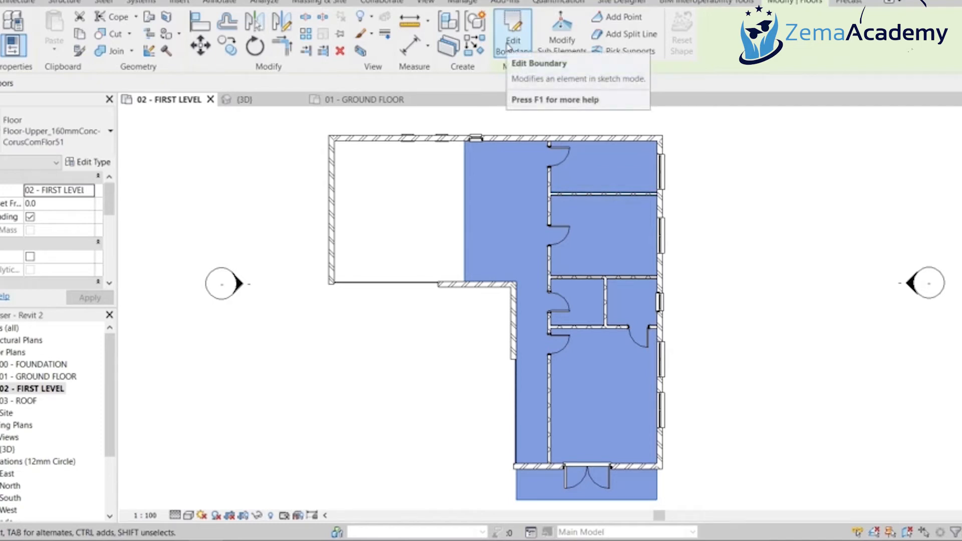
left_click(507, 45)
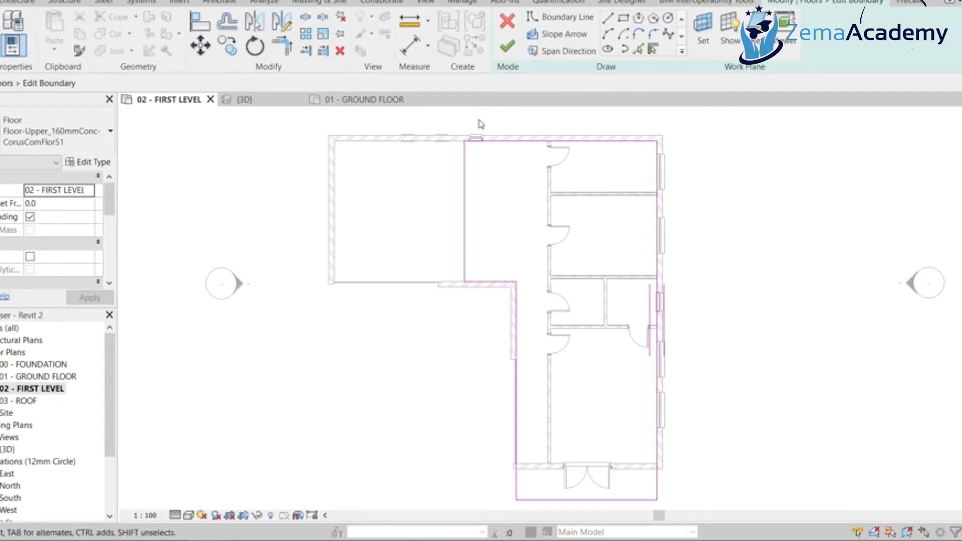
Sketch a 1100 mm horizontal boundary line into the floor, starting on its left edge 1100 mm below the upper-left corner
scroll(503, 133, "up", 4)
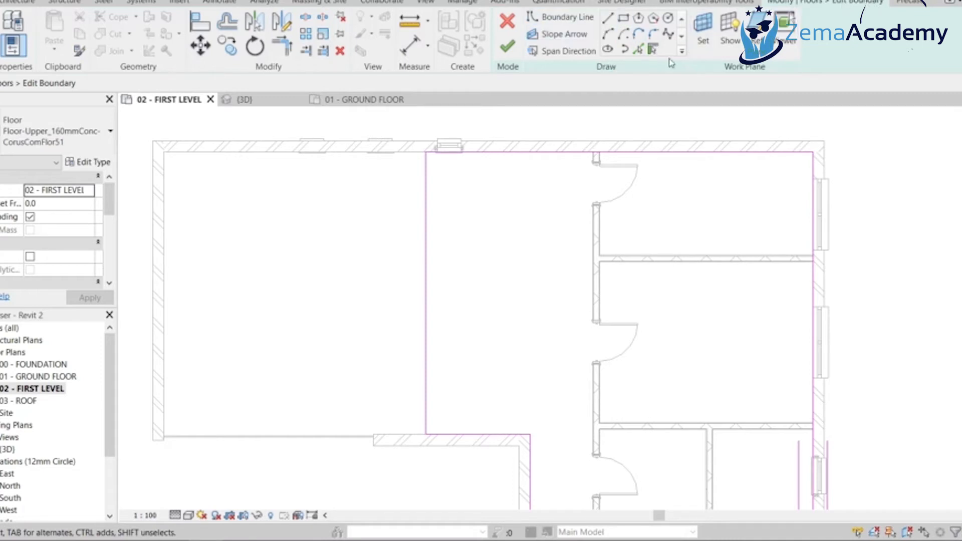
left_click(611, 20)
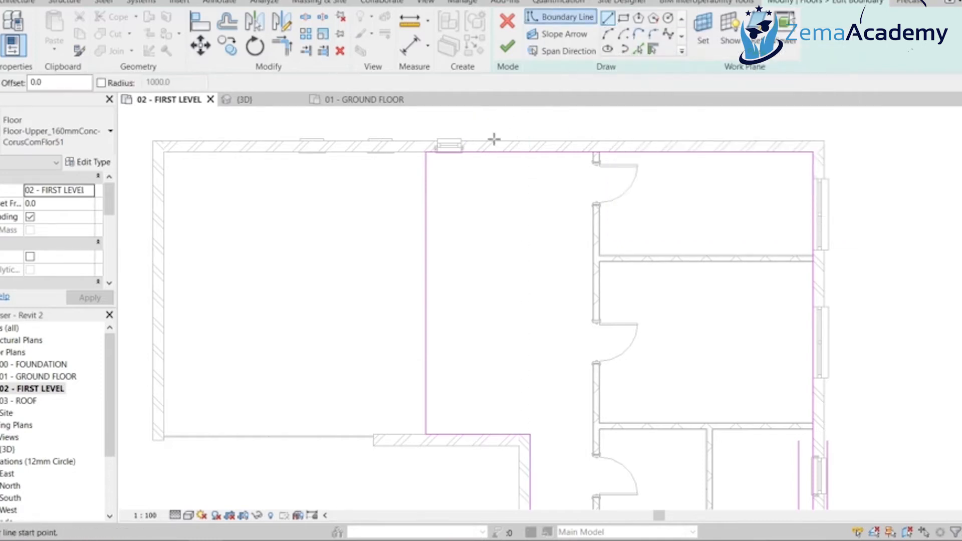
scroll(449, 150, "up", 2)
scroll(450, 150, "up", 2)
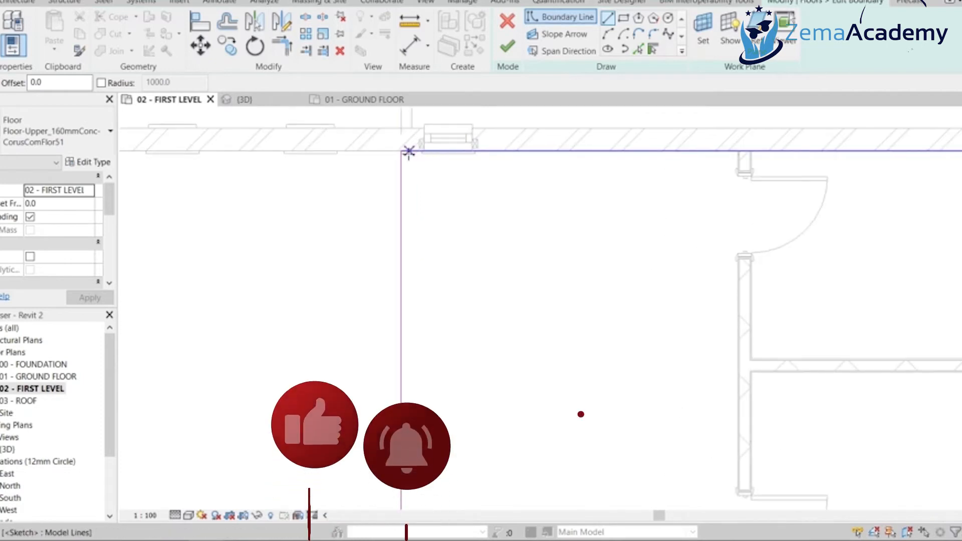
scroll(403, 152, "down", 2)
scroll(419, 228, "up", 3)
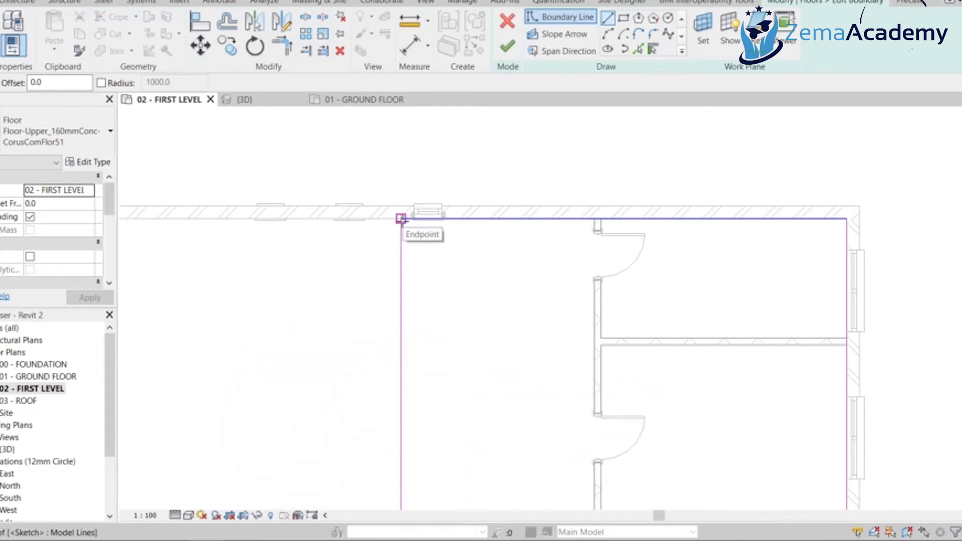
left_click(401, 219)
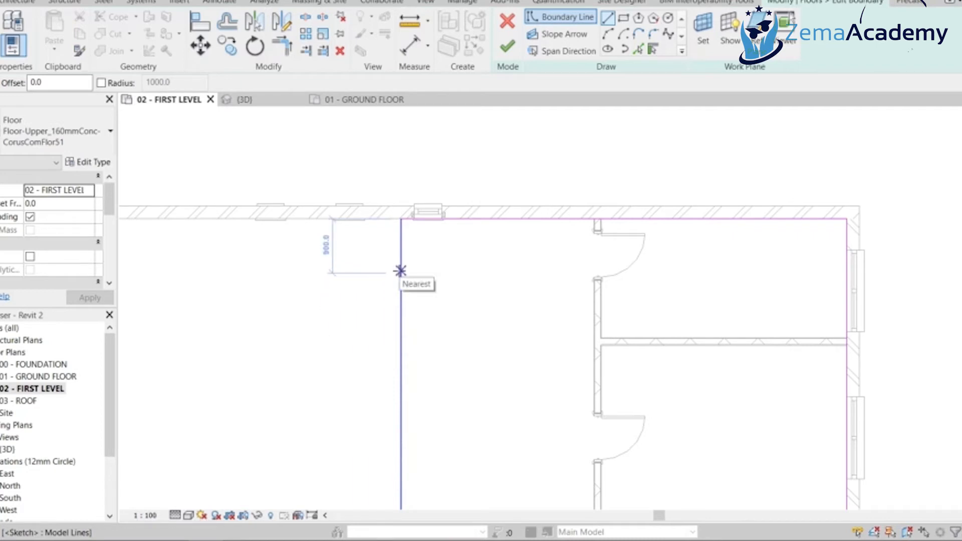
type("1")
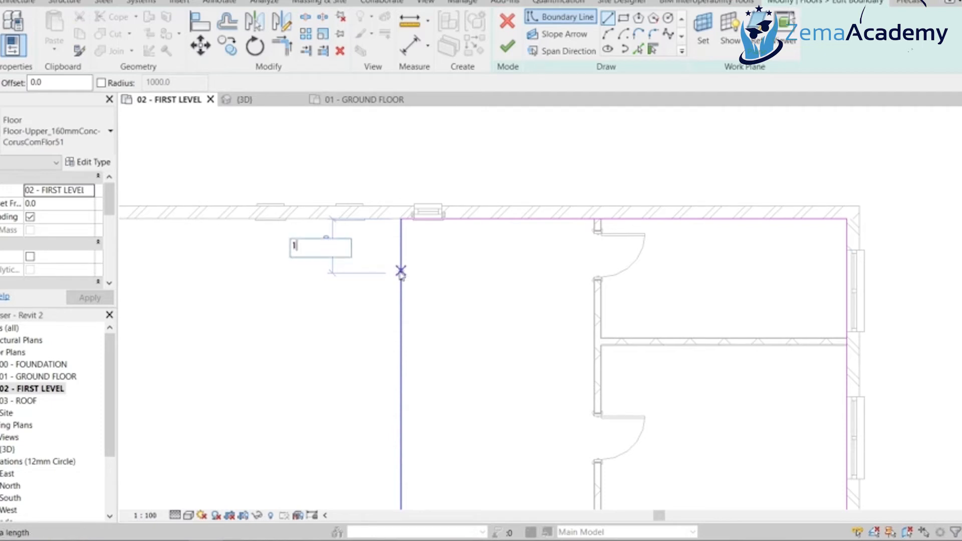
type("100")
key("Return")
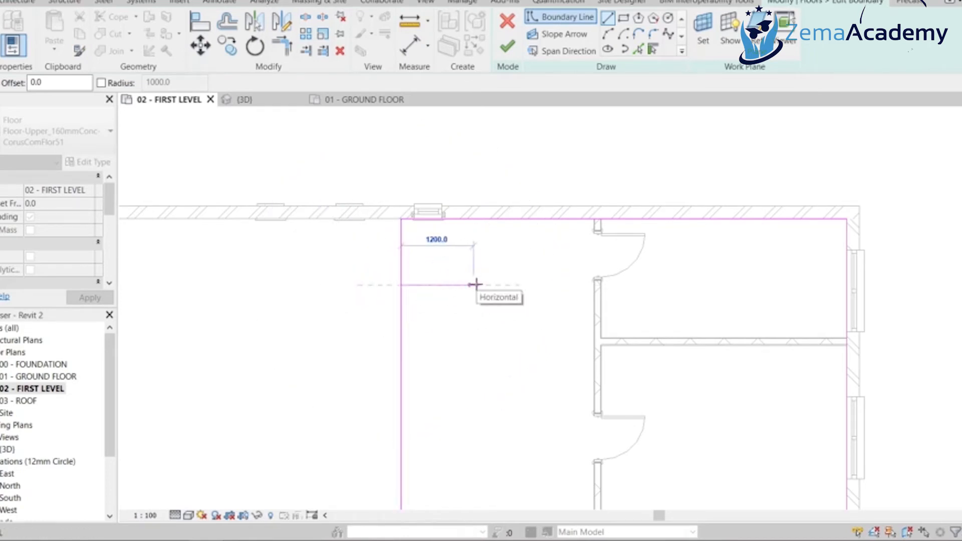
type("1100")
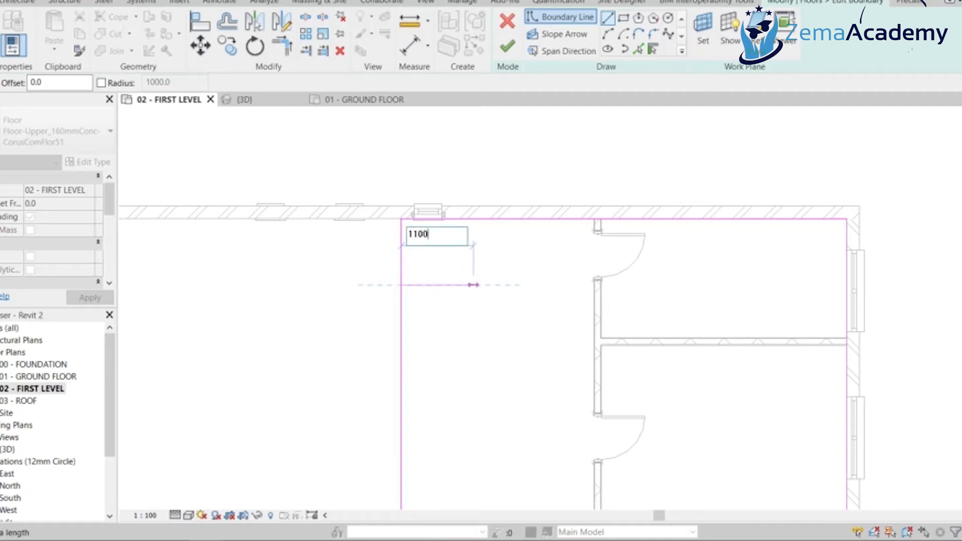
key("Return")
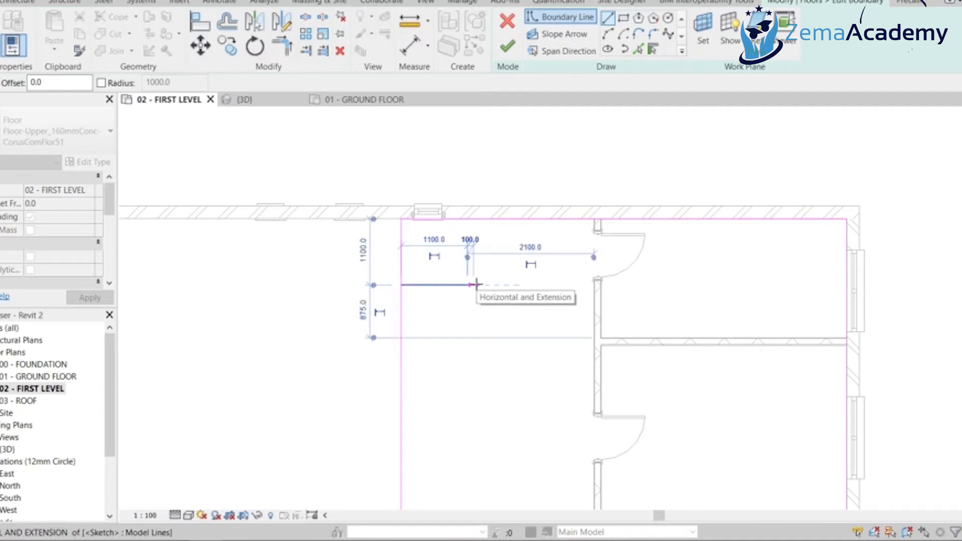
Close the square corner notch with a vertical boundary line from the horizontal line's end to the floor's upper edge
left_click(469, 285)
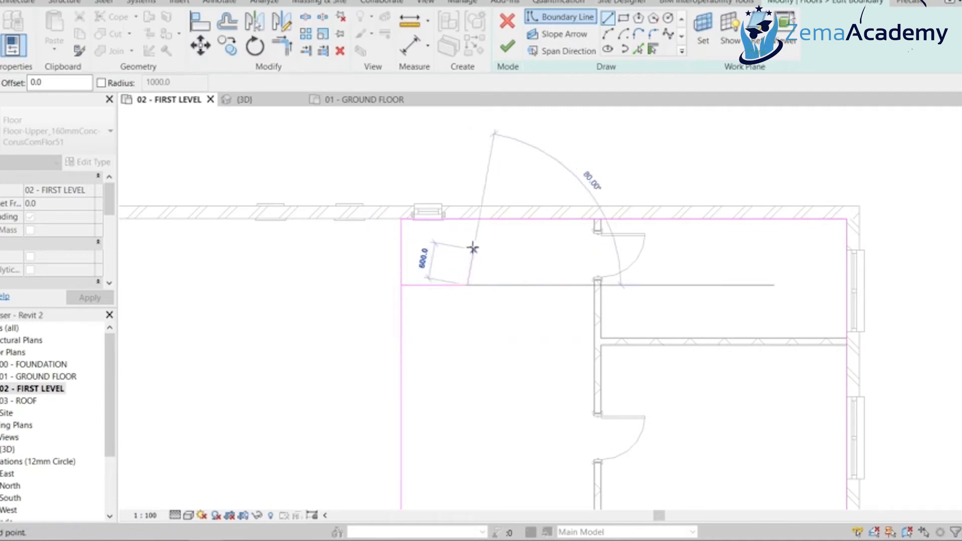
scroll(473, 248, "up", 1)
scroll(465, 235, "up", 1)
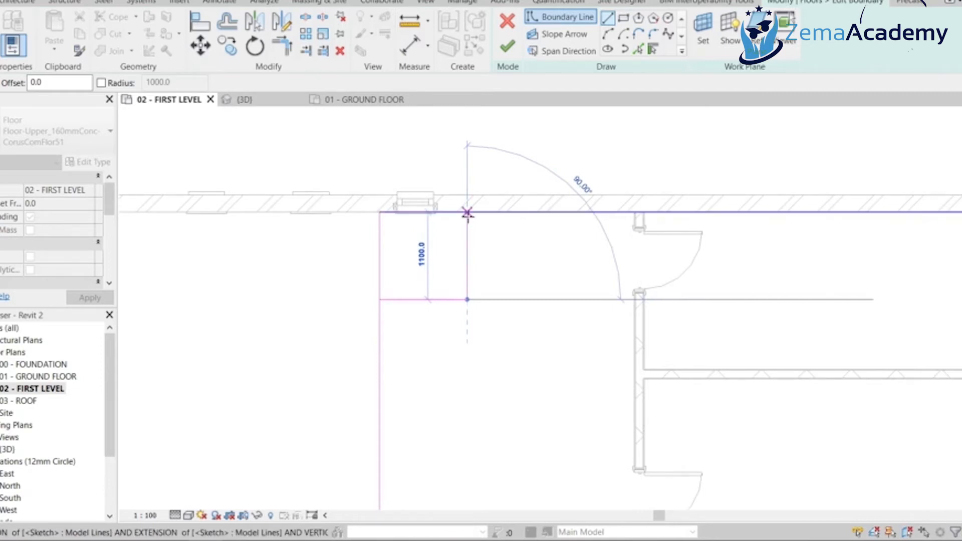
scroll(466, 212, "up", 1)
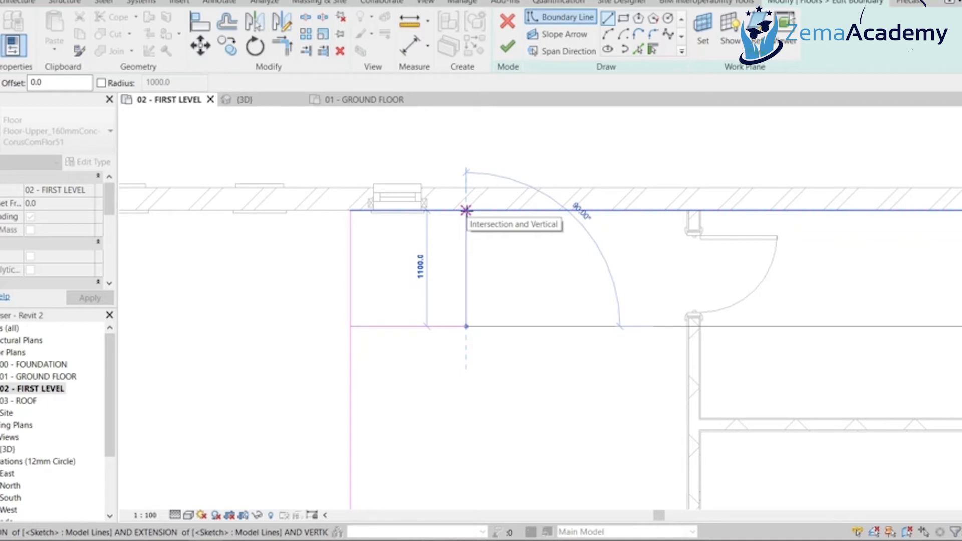
left_click(466, 211)
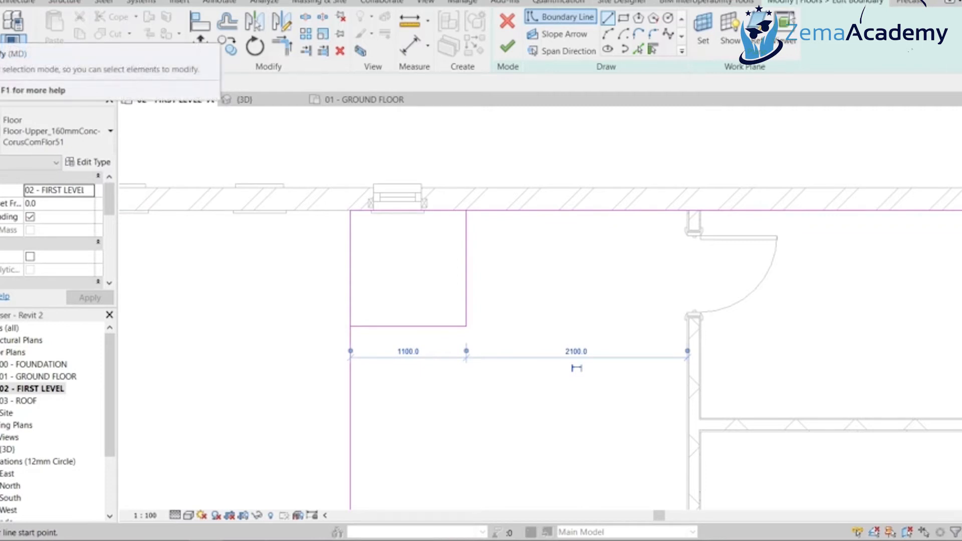
left_click(13, 41)
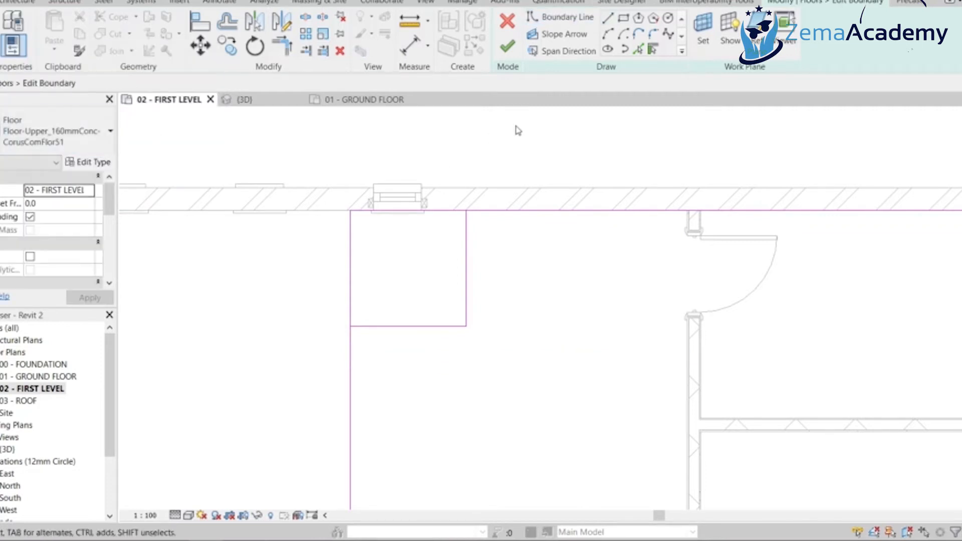
Trim the floor's left and upper boundary lines to the notch lines so the square corner is cut out of the outline
scroll(549, 325, "down", 2)
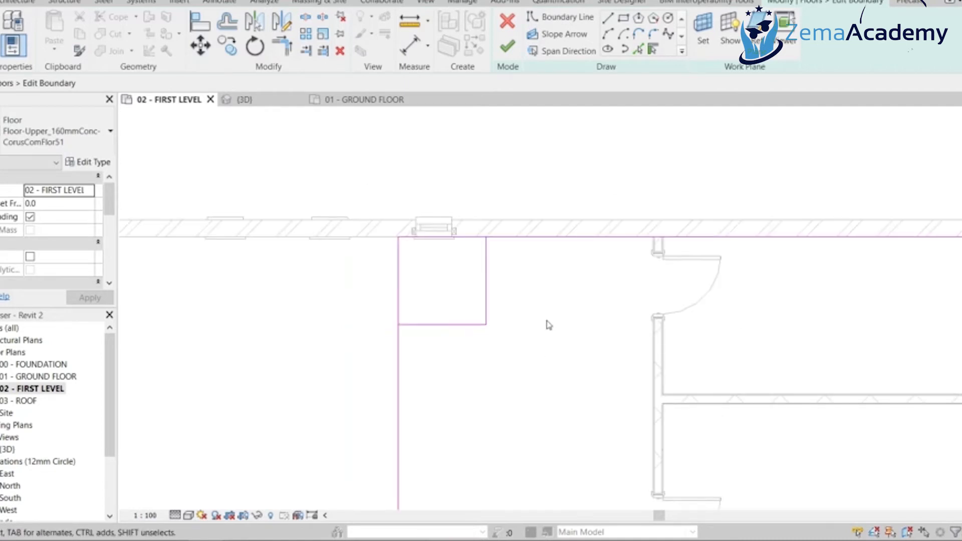
scroll(508, 333, "up", 1)
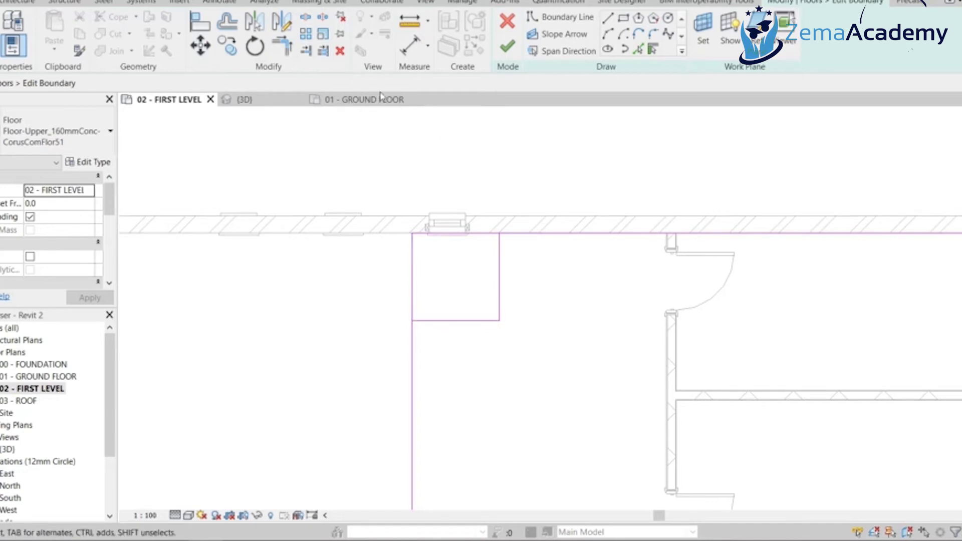
left_click(288, 50)
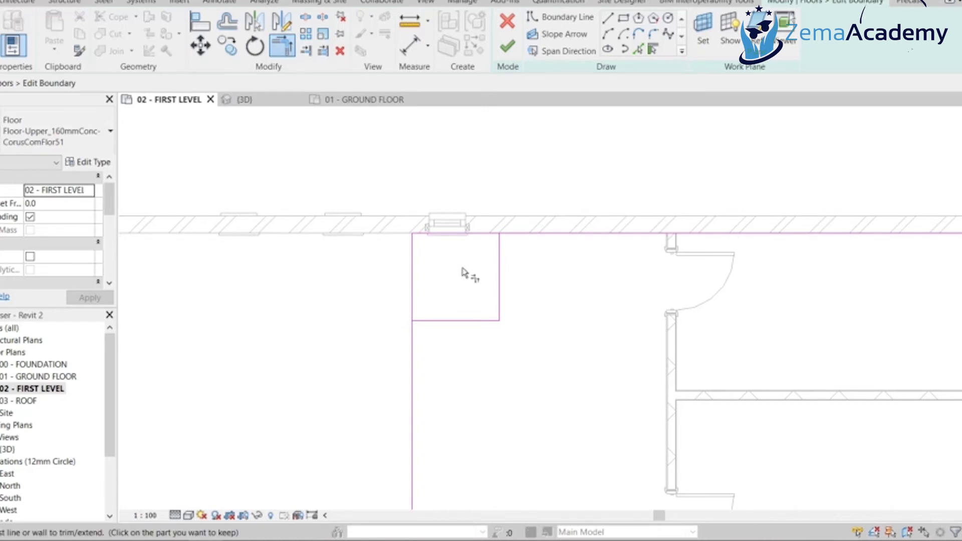
scroll(454, 373, "up", 2)
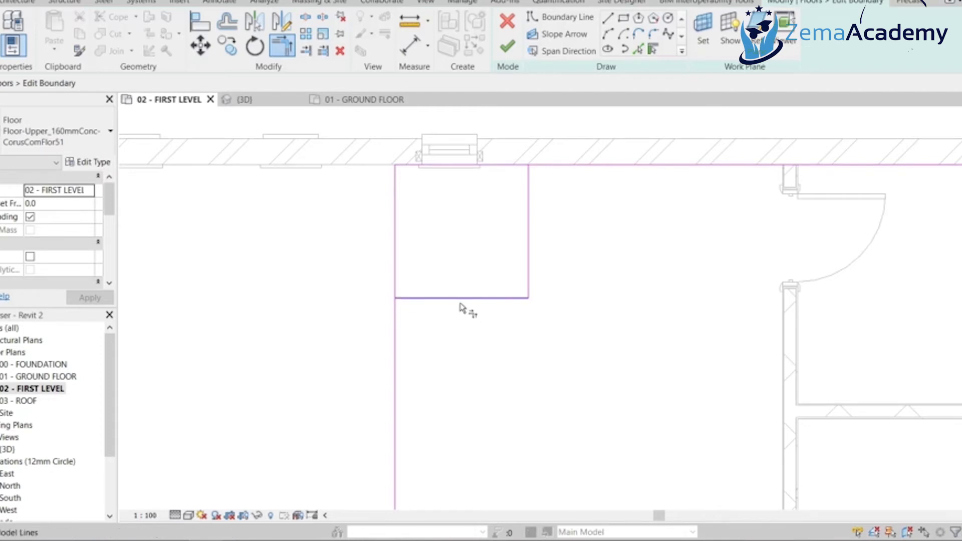
left_click(396, 352)
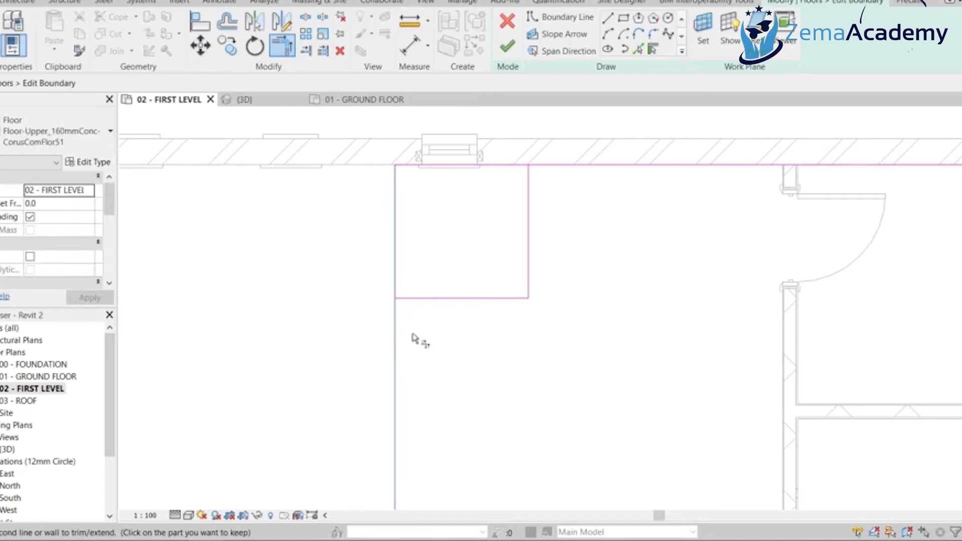
left_click(458, 299)
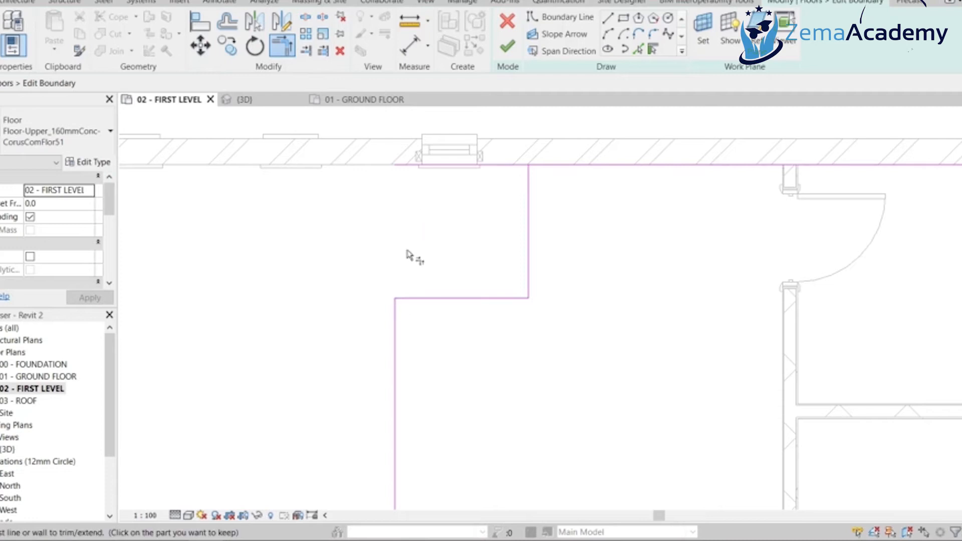
middle_click_drag(569, 256, 449, 332)
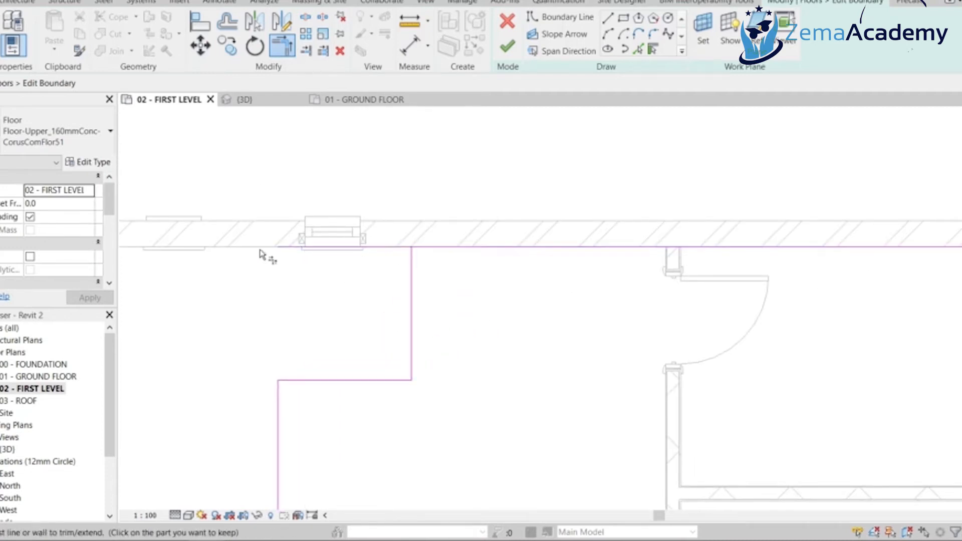
left_click(415, 313)
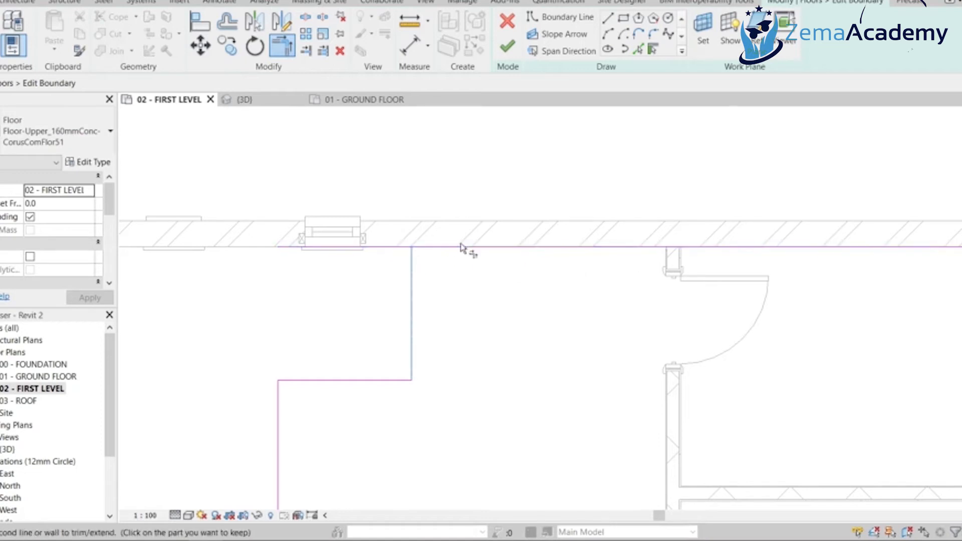
left_click(474, 249)
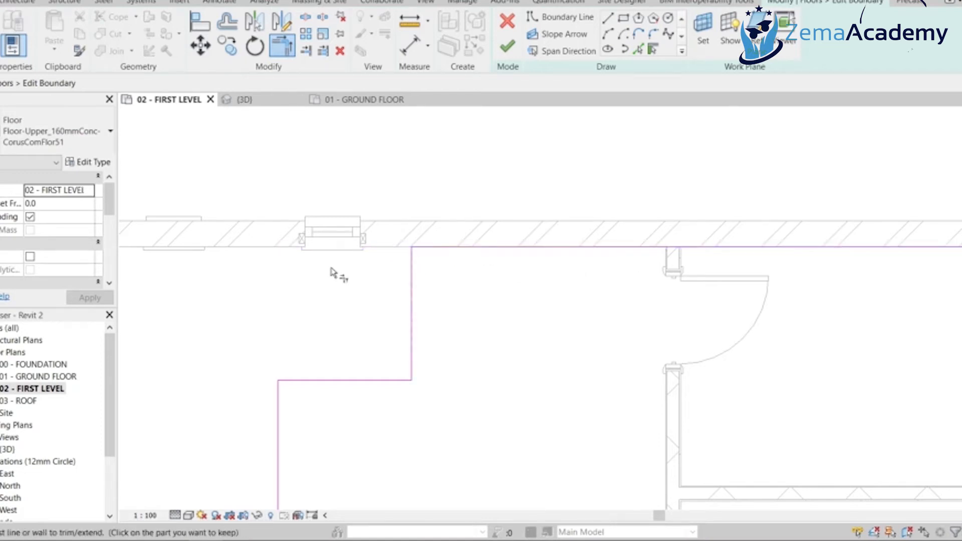
Finish the first-level floor boundary edit without attaching the walls to the floor's bottom
scroll(398, 330, "down", 2)
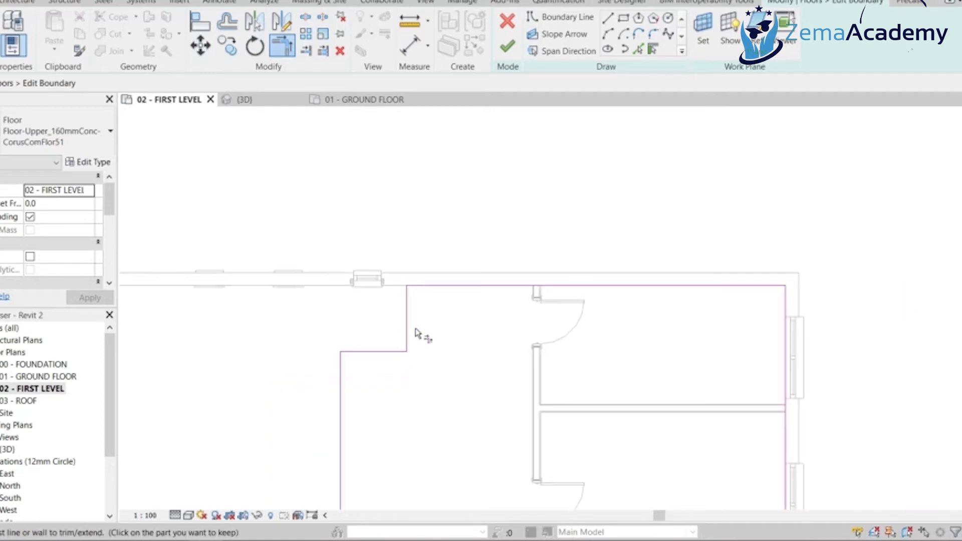
middle_click_drag(459, 307, 519, 170)
middle_click_drag(314, 212, 466, 253)
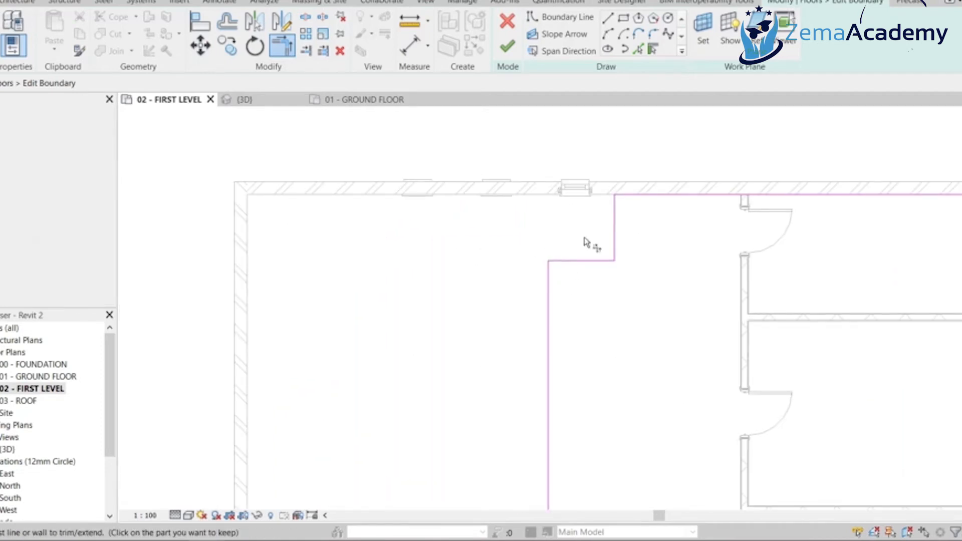
middle_click_drag(693, 313, 485, 260)
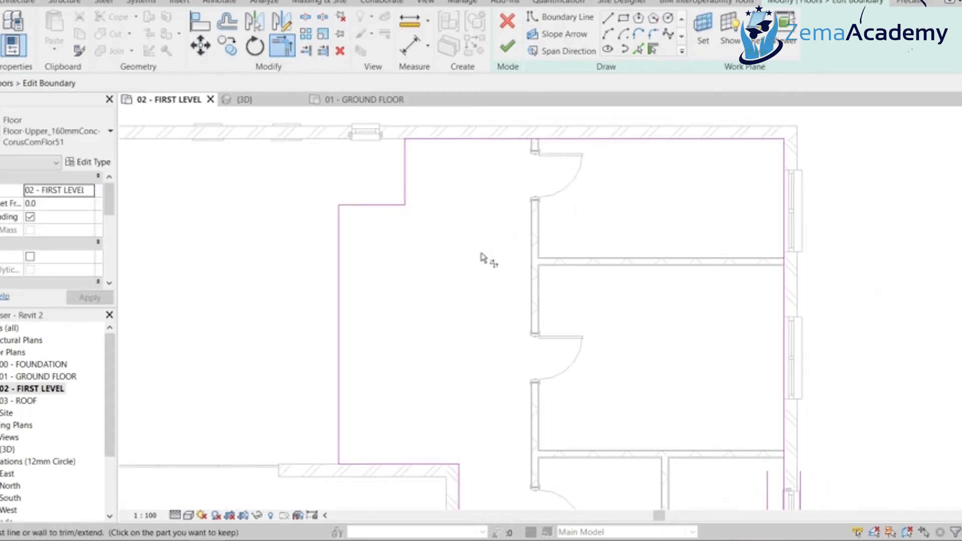
left_click(508, 49)
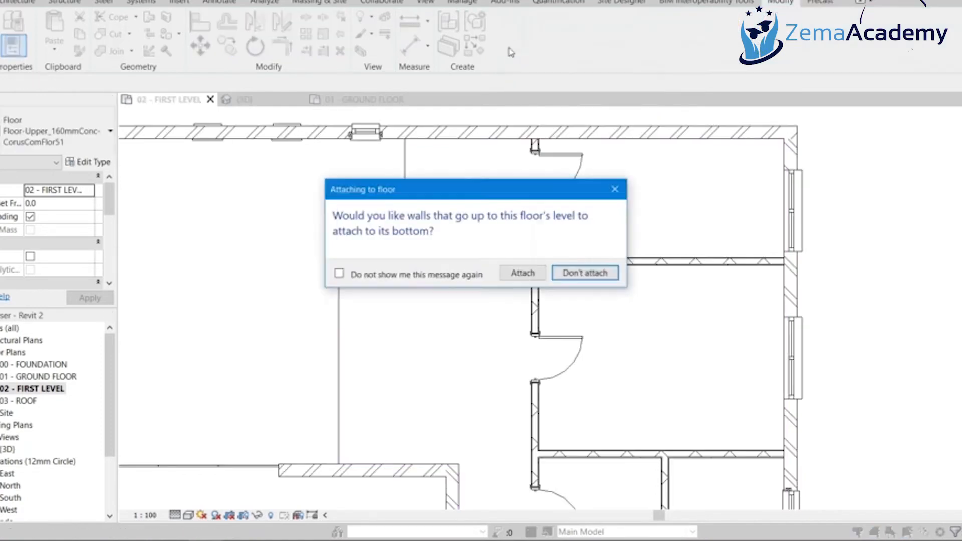
left_click(601, 277)
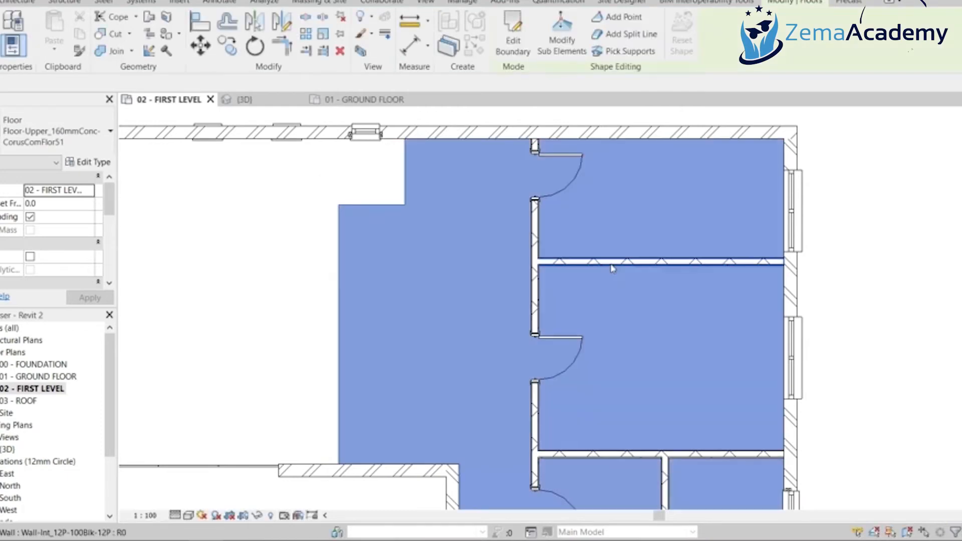
scroll(634, 264, "down", 3)
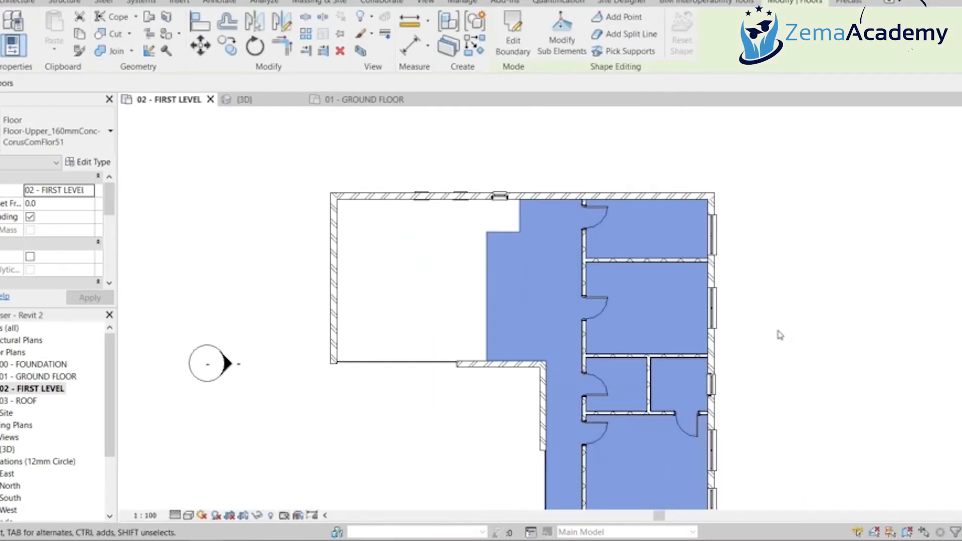
middle_click_drag(780, 333, 675, 253)
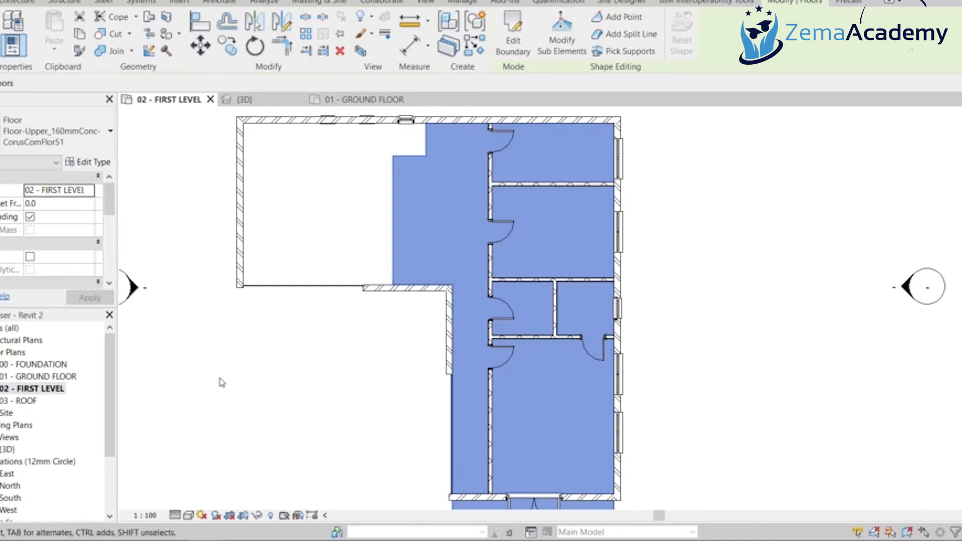
In the 01 - GROUND FLOOR plan, sketch a straight 3750 mm stair run from left to right in the upper-left room, along its upper wall
double_click(54, 378)
mouse_move(362, 335)
middle_mouse_down()
mouse_move(417, 395)
mouse_move(453, 463)
middle_mouse_up()
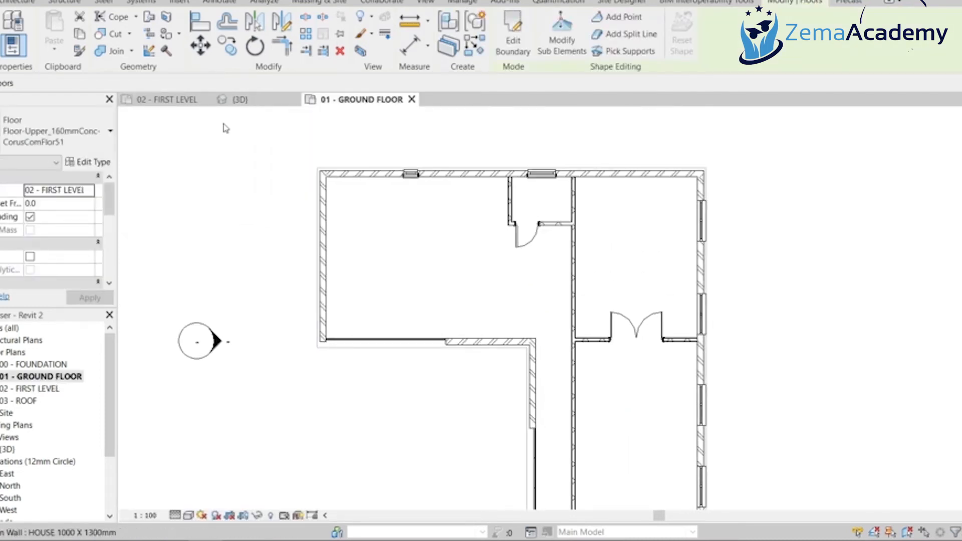
left_click(22, 4)
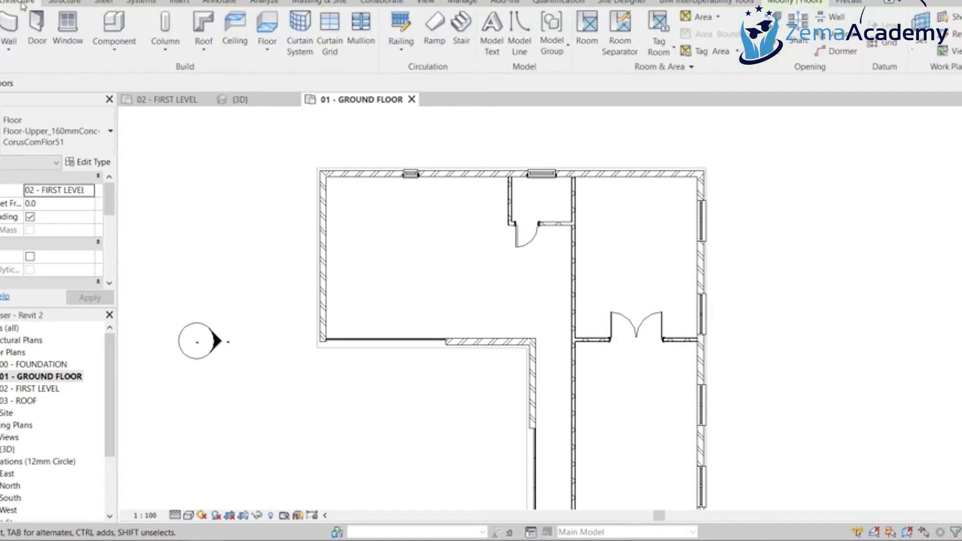
left_click(461, 25)
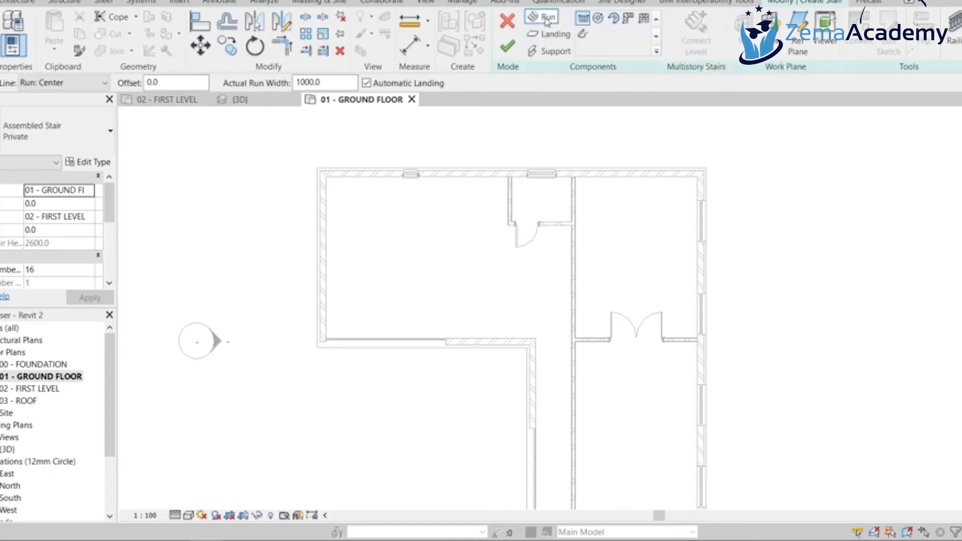
left_click(546, 19)
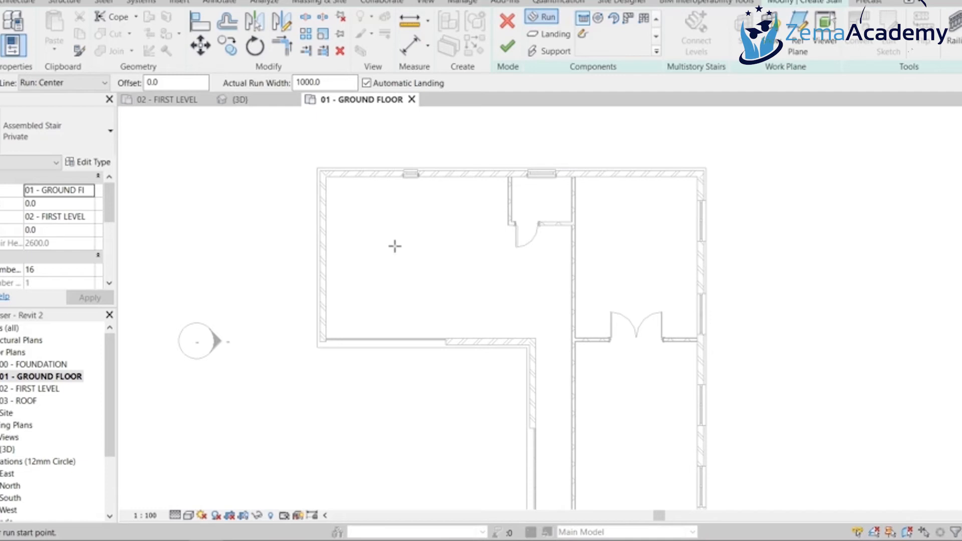
scroll(359, 198, "up", 1)
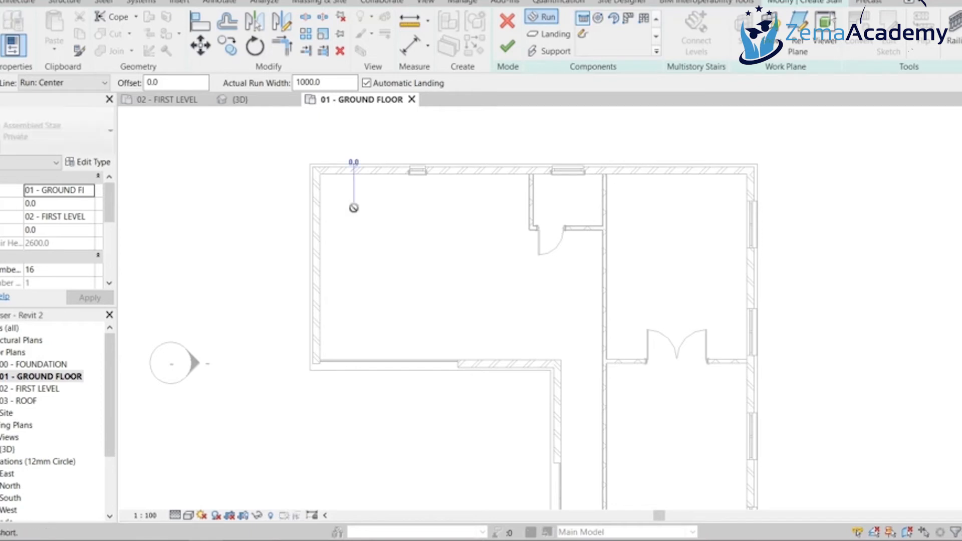
left_click(354, 208)
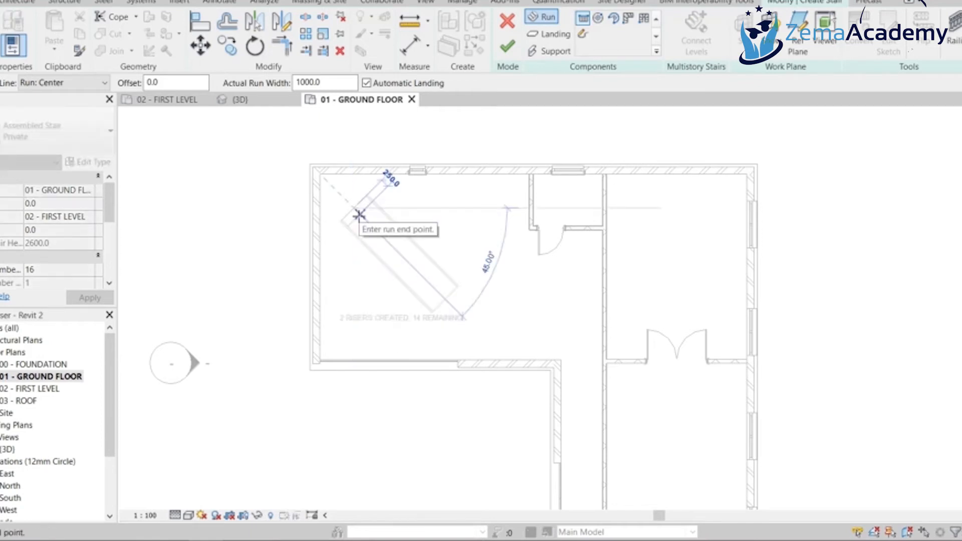
scroll(371, 210, "up", 2)
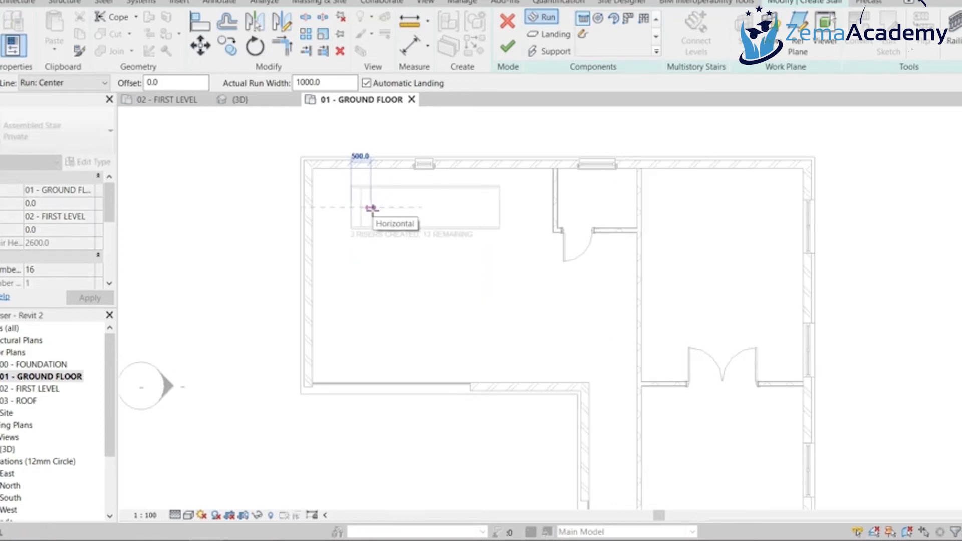
scroll(372, 210, "up", 1)
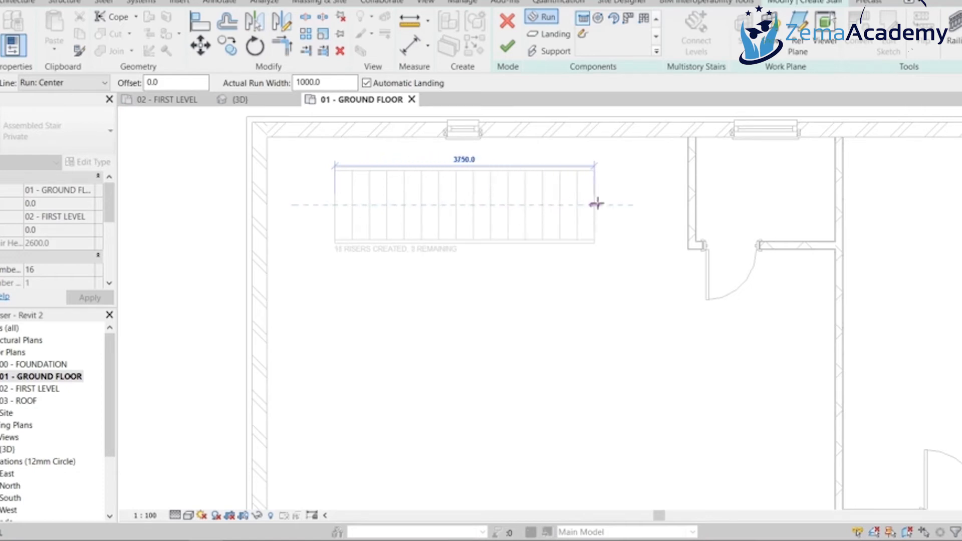
left_click(628, 204)
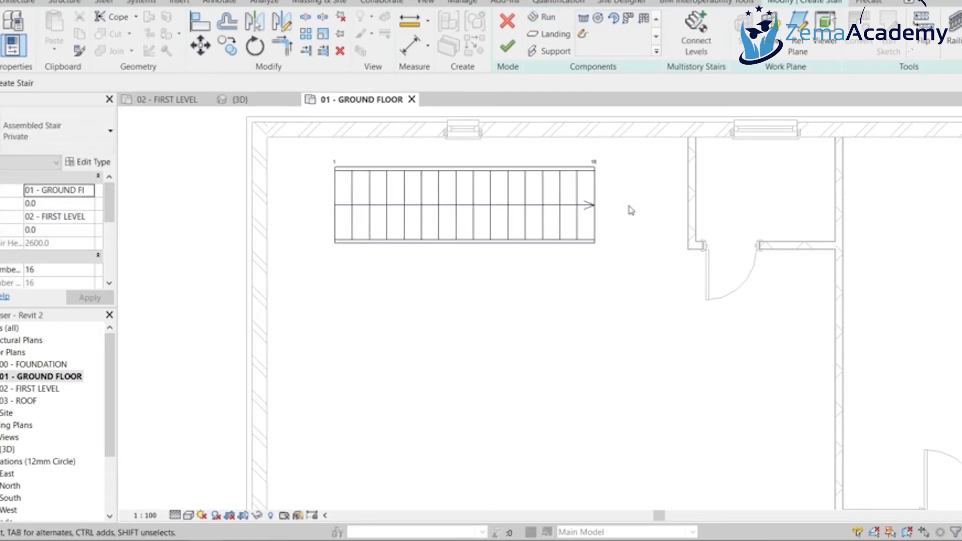
Finish the Assembled Stair and return to the ground floor plan
scroll(346, 173, "up", 2)
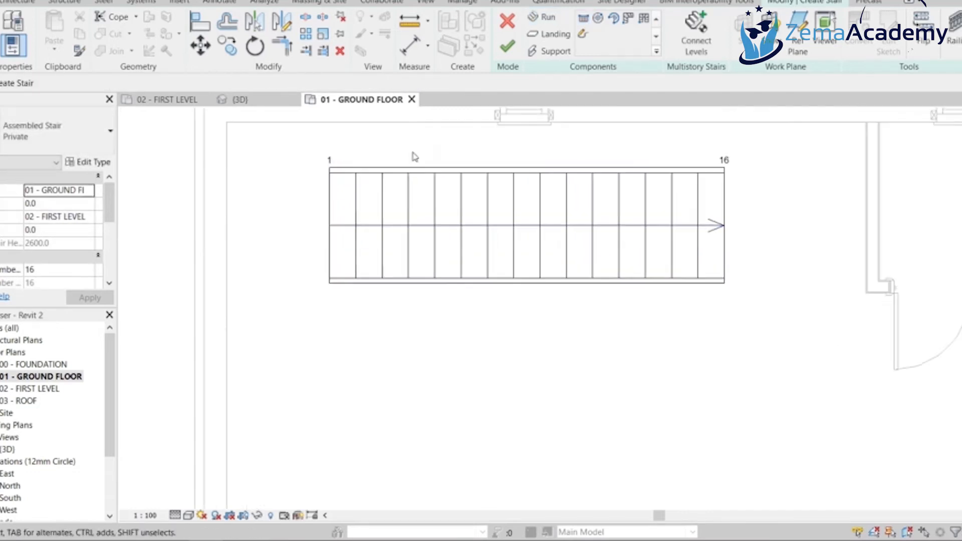
middle_click_drag(499, 186, 461, 278)
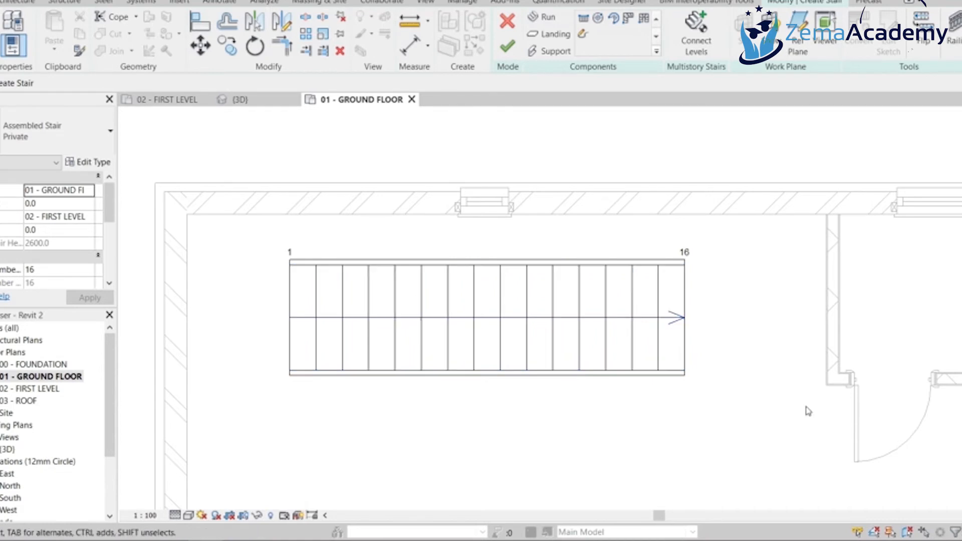
scroll(807, 408, "down", 1)
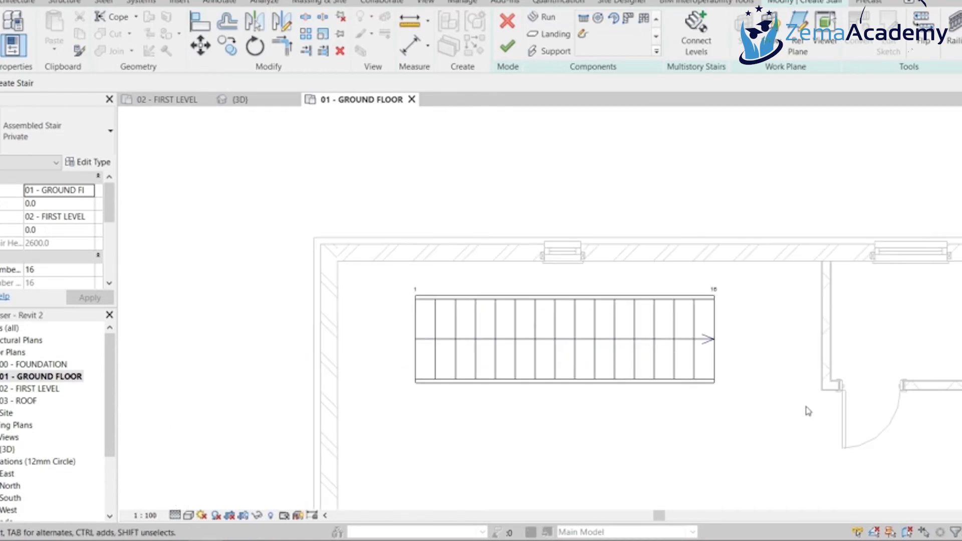
left_click(507, 46)
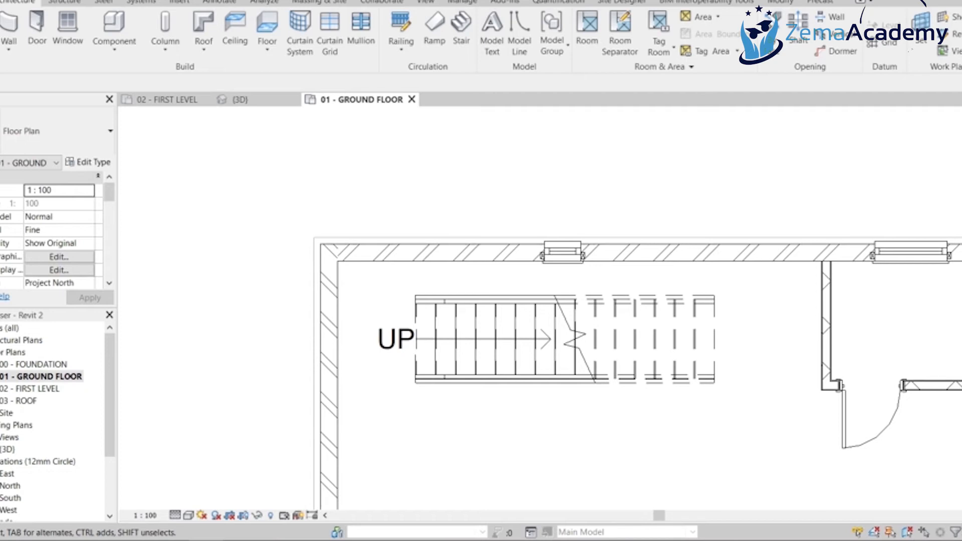
scroll(607, 322, "down", 2)
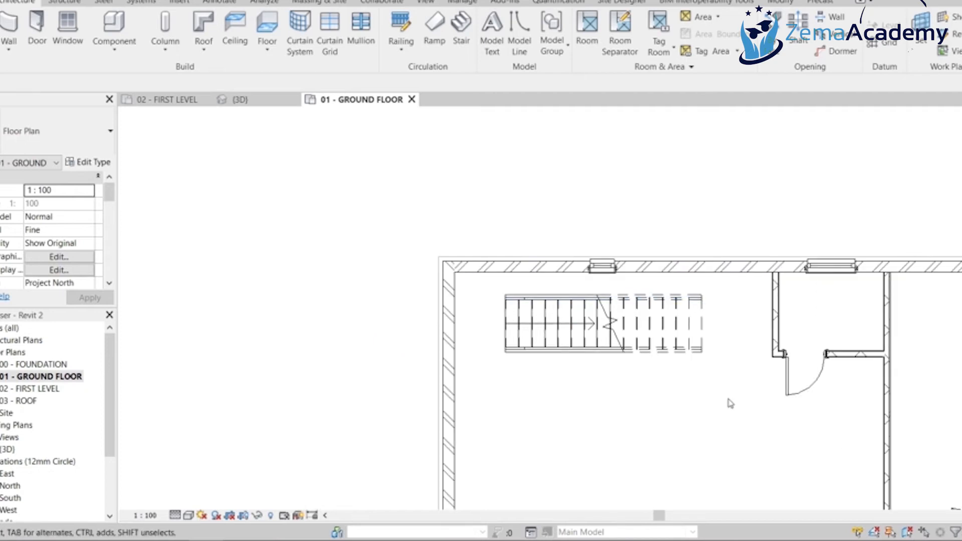
mouse_move(727, 401)
middle_mouse_down()
mouse_move(567, 275)
mouse_move(541, 294)
middle_mouse_up()
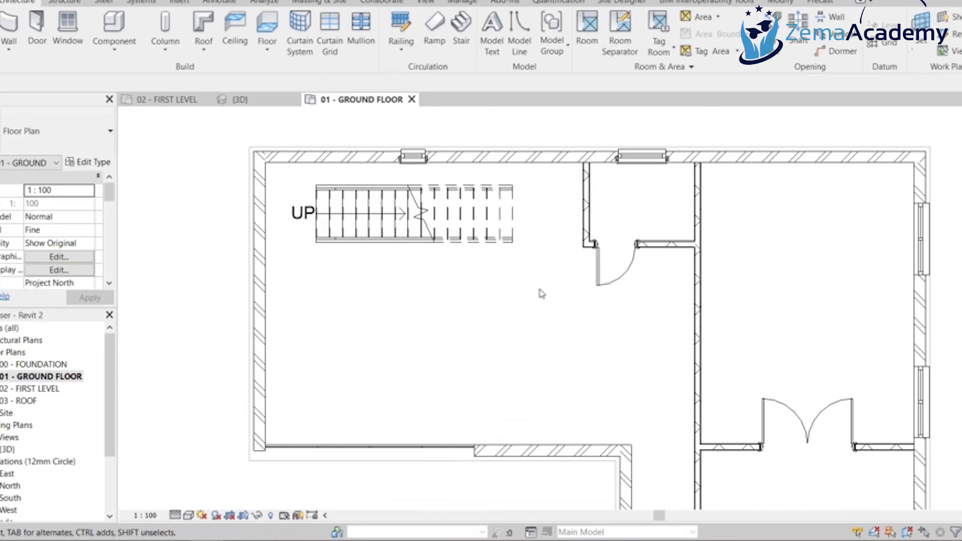
In the 02 - FIRST LEVEL plan, move the stair from its lower-right corner to the inner corner of the floor notch
double_click(46, 391)
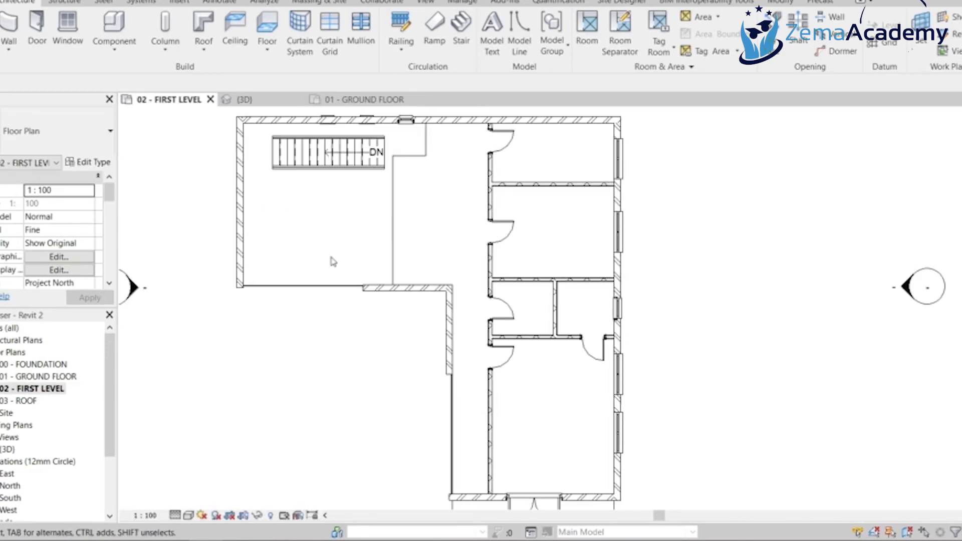
middle_click_drag(333, 259, 361, 328)
scroll(360, 329, "up", 3)
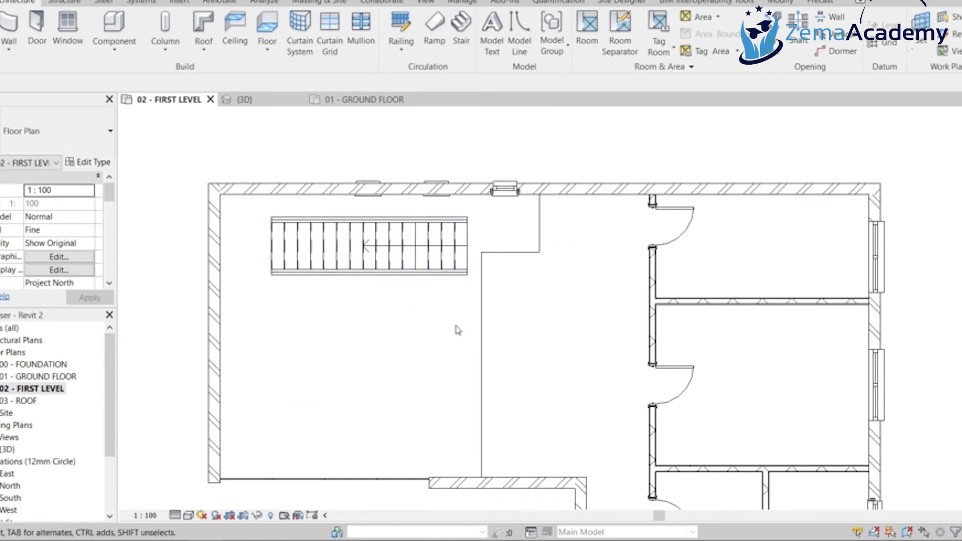
scroll(454, 324, "up", 1)
scroll(468, 357, "up", 1)
middle_click_drag(468, 356, 478, 408)
scroll(477, 408, "up", 1)
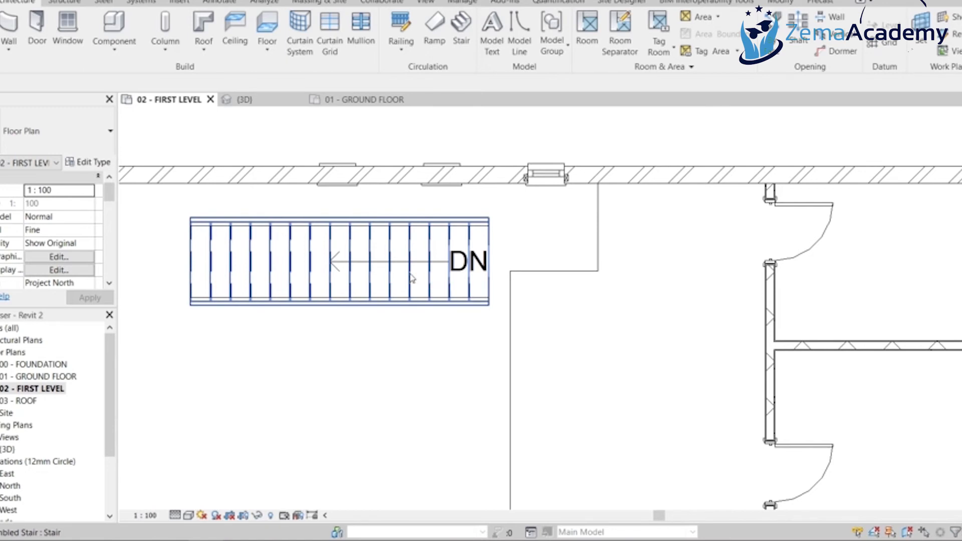
left_click(411, 278)
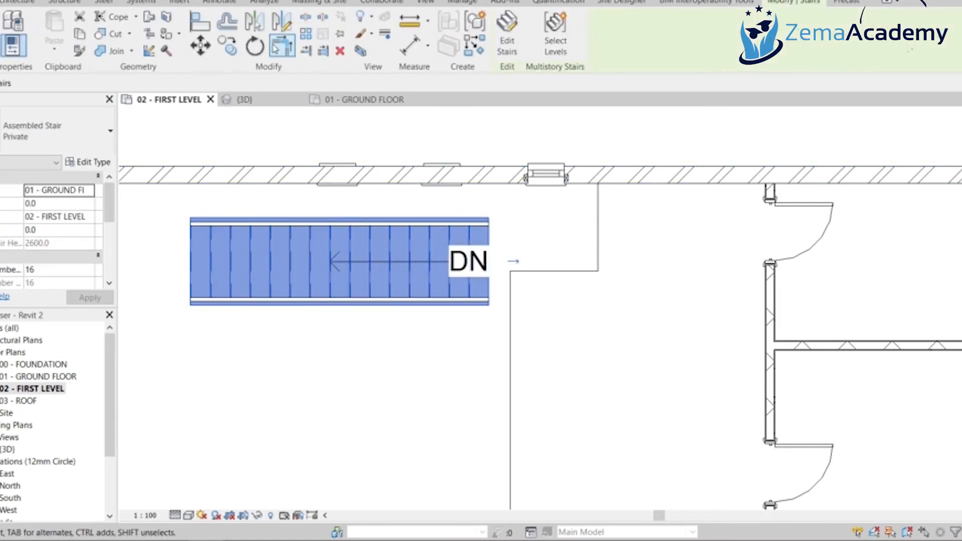
left_click(203, 46)
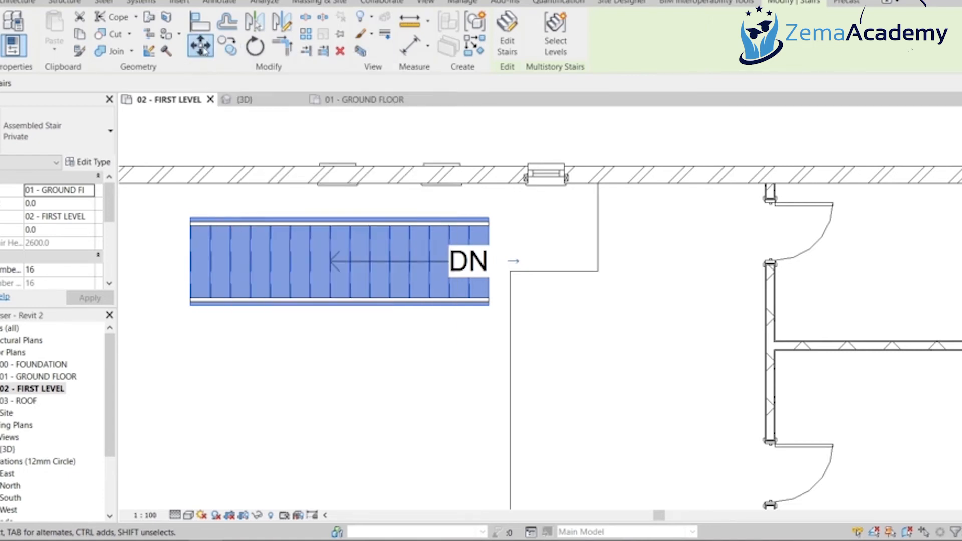
scroll(511, 307, "up", 2)
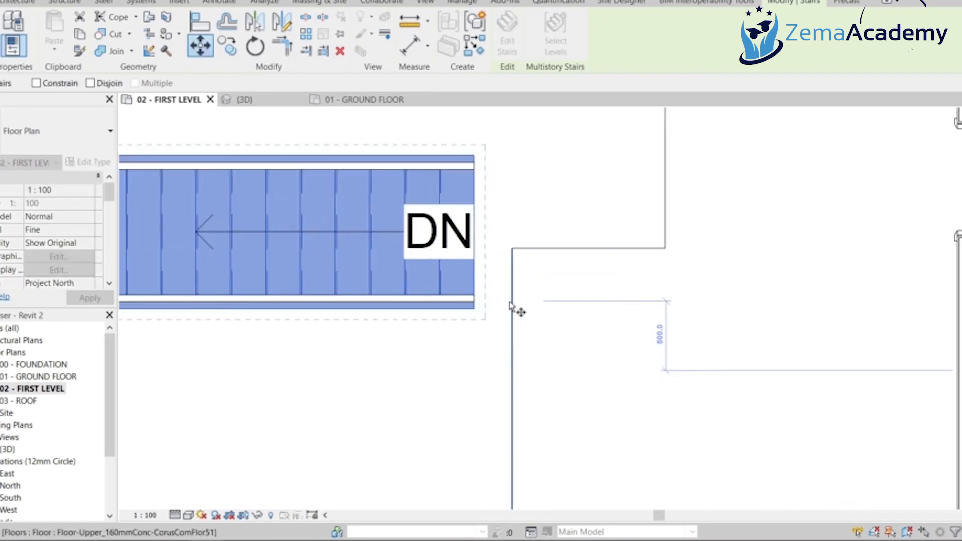
left_click(474, 309)
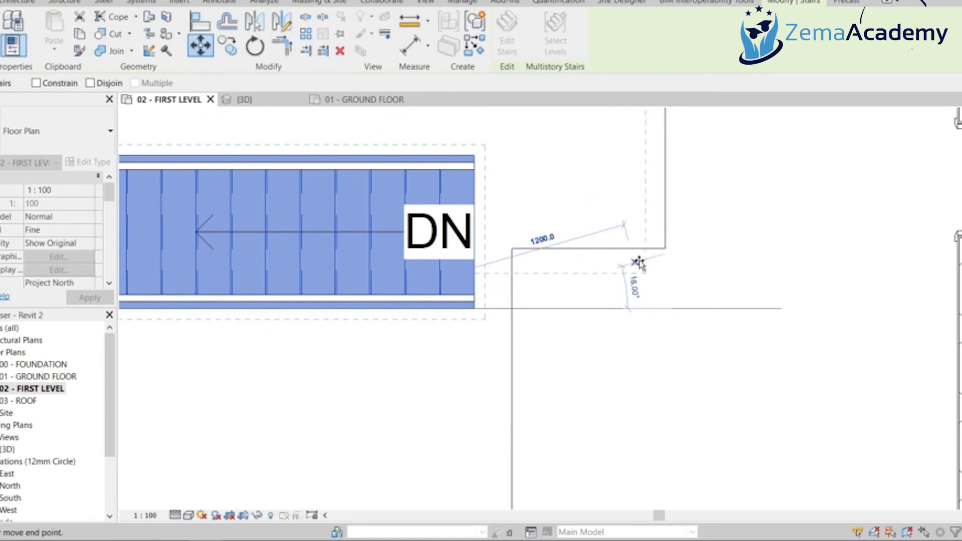
left_click(665, 248)
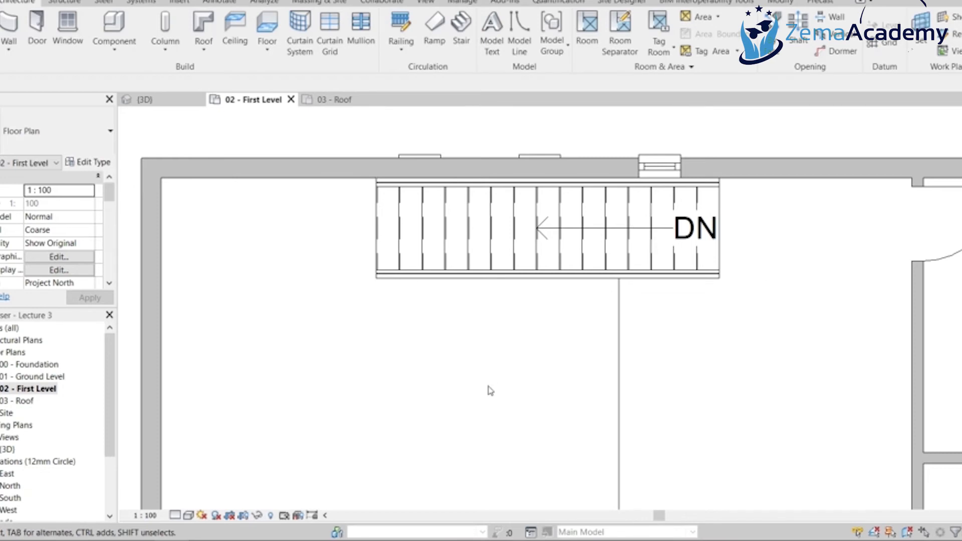
Examine in the 3D view how the stair and its railings meet the notched first-level floor
double_click(9, 450)
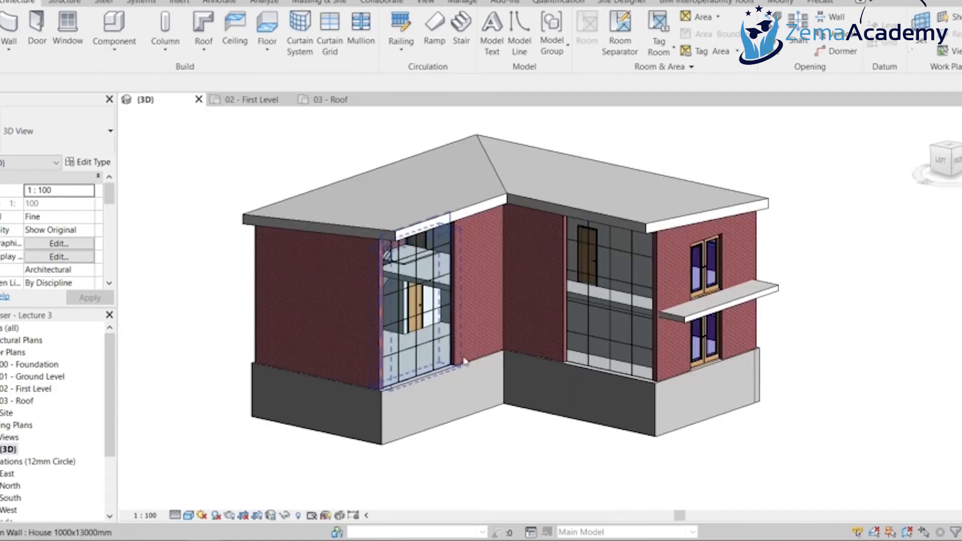
middle_click_drag(451, 366, 411, 369, "shift")
scroll(357, 288, "up", 5)
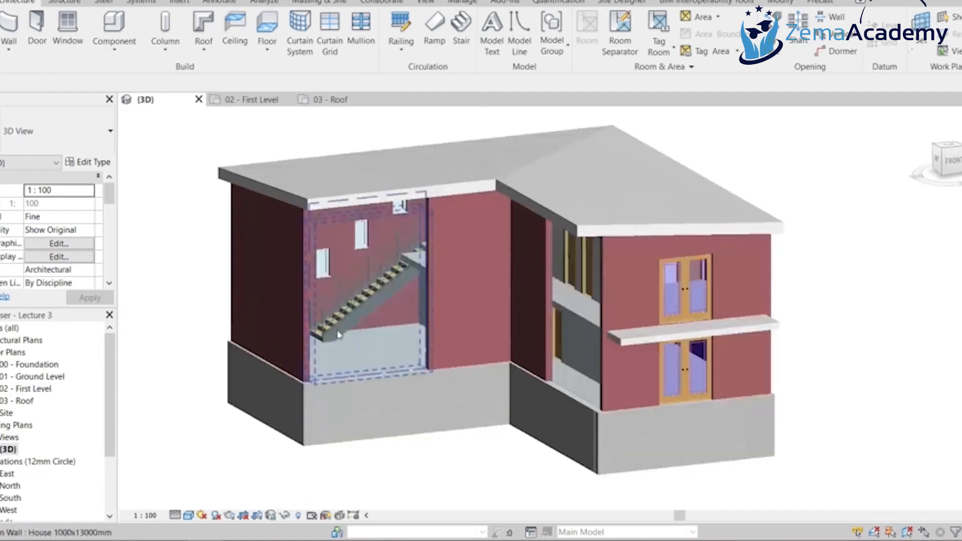
scroll(357, 288, "up", 2)
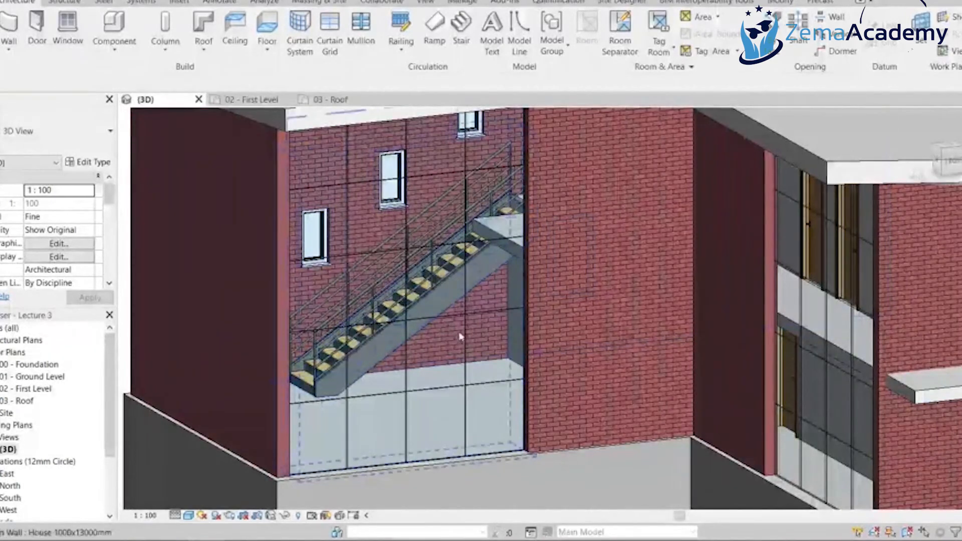
middle_click_drag(457, 336, 472, 262, "shift")
scroll(471, 263, "up", 3)
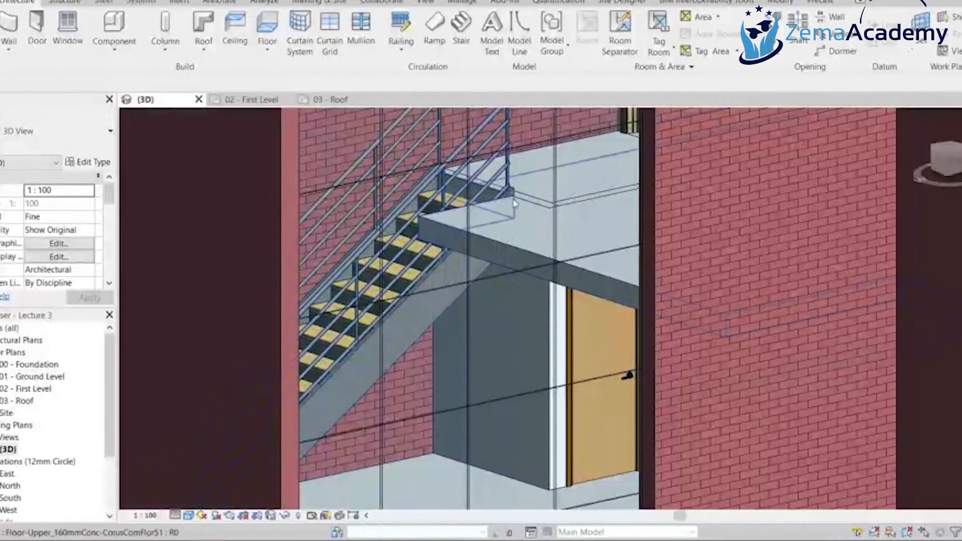
scroll(511, 222, "down", 5)
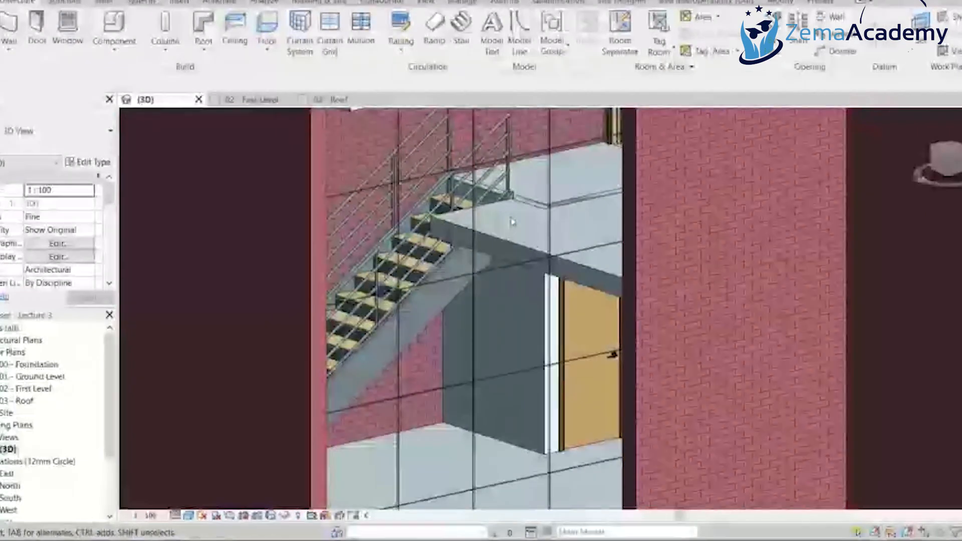
scroll(511, 222, "down", 3)
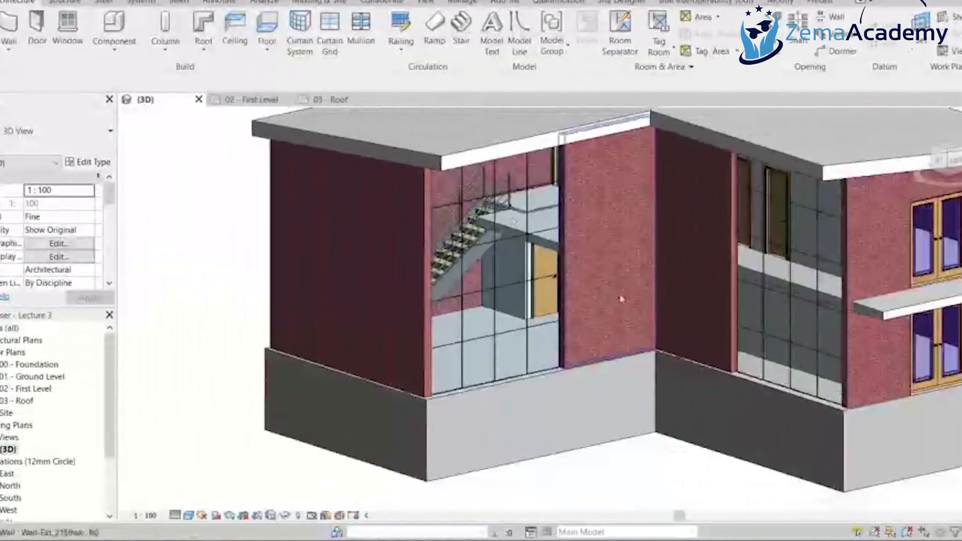
scroll(592, 327, "up", 2)
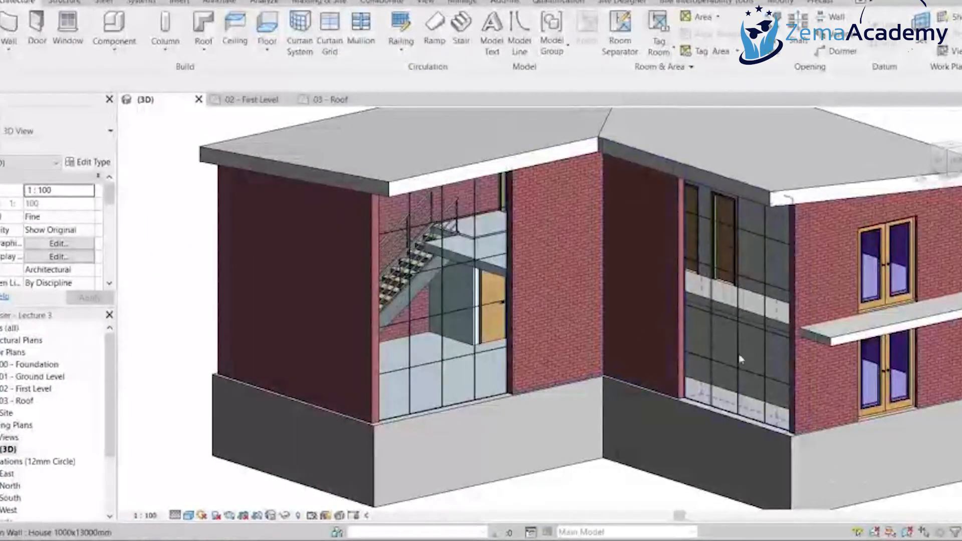
middle_click_drag(739, 362, 649, 361)
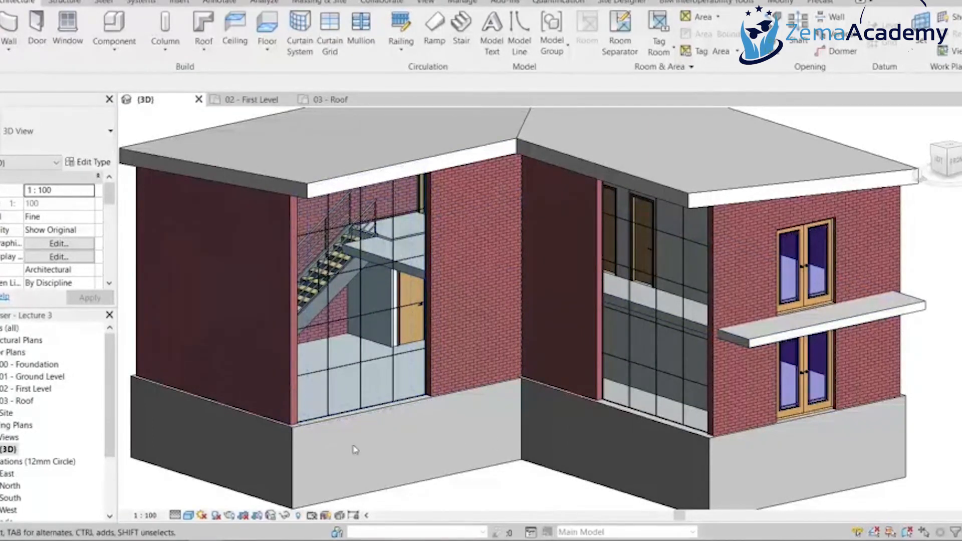
In the 02 - First Level plan, start a sketched railing path for the balcony with a 100 mm offset
double_click(39, 389)
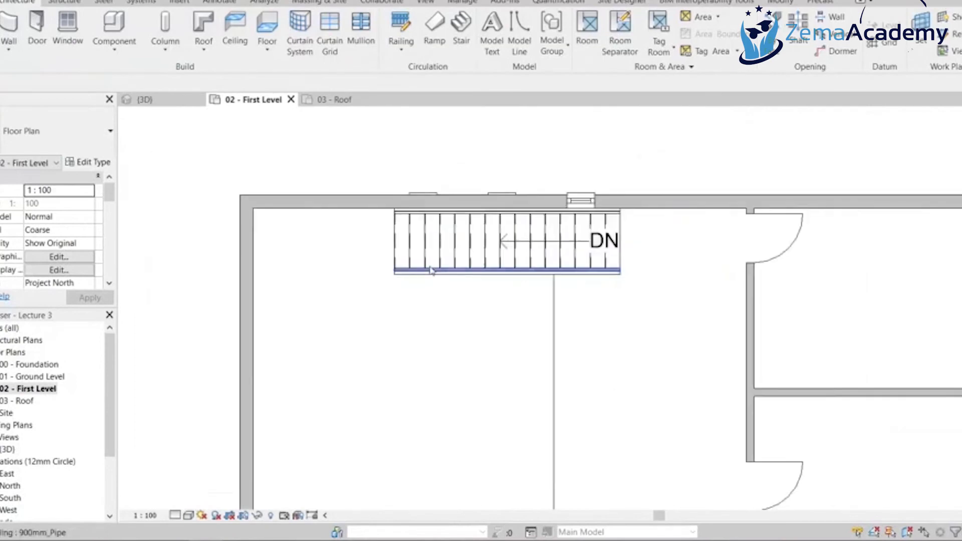
scroll(432, 271, "down", 2)
middle_click_drag(636, 376, 588, 242)
middle_click_drag(687, 401, 657, 271)
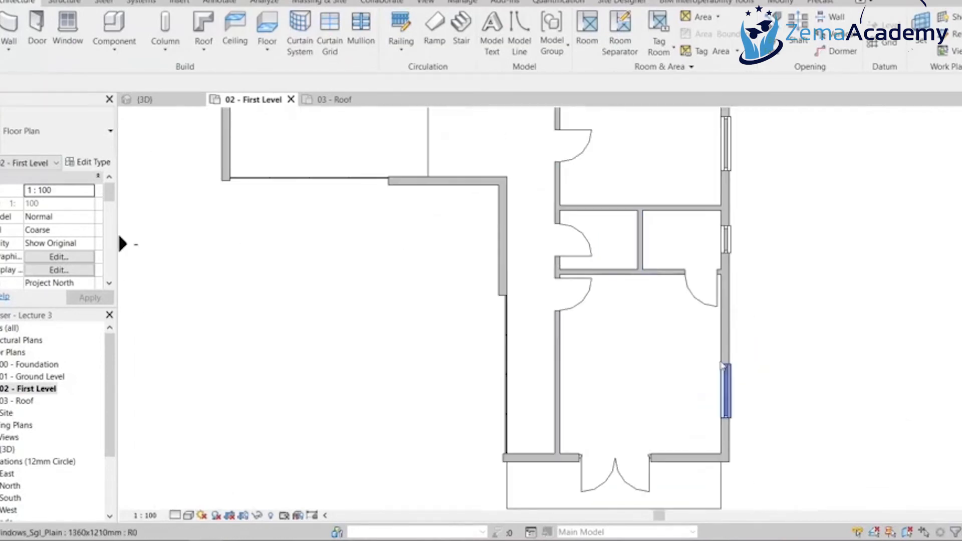
middle_click_drag(721, 365, 667, 234)
scroll(642, 368, "up", 5)
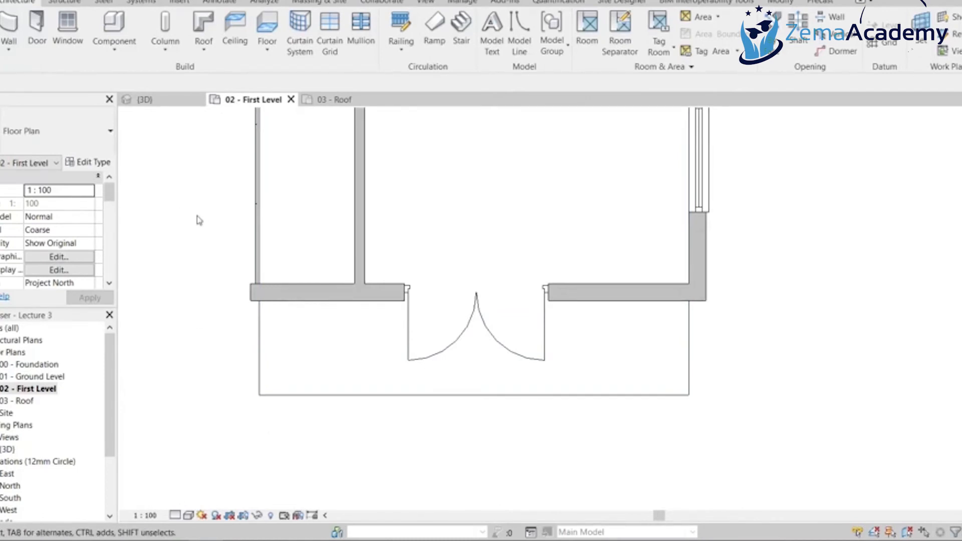
key("d")
key("r")
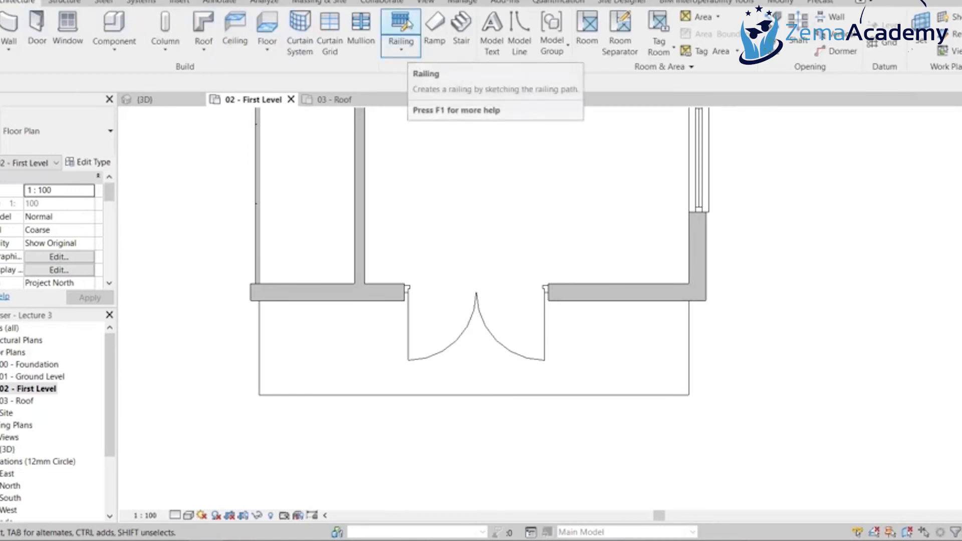
left_click(409, 51)
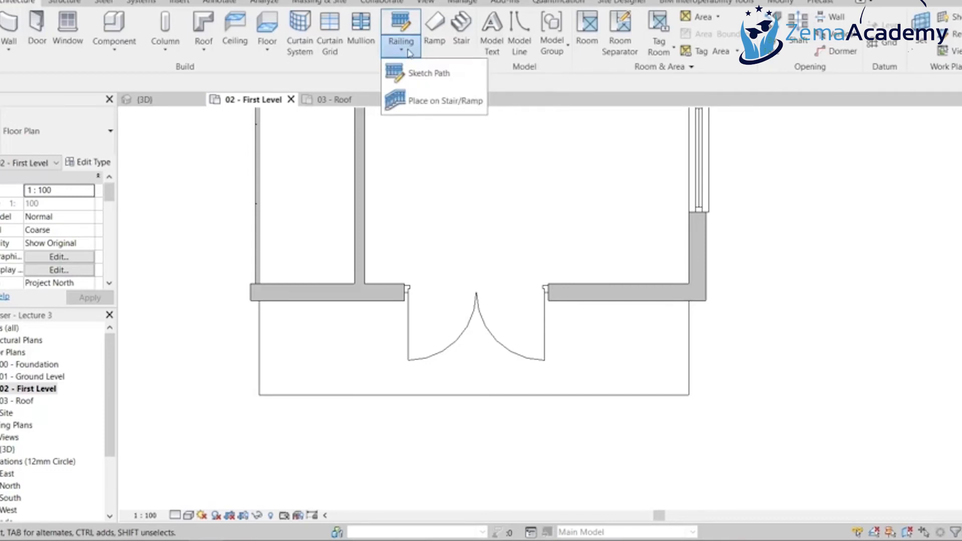
left_click(418, 75)
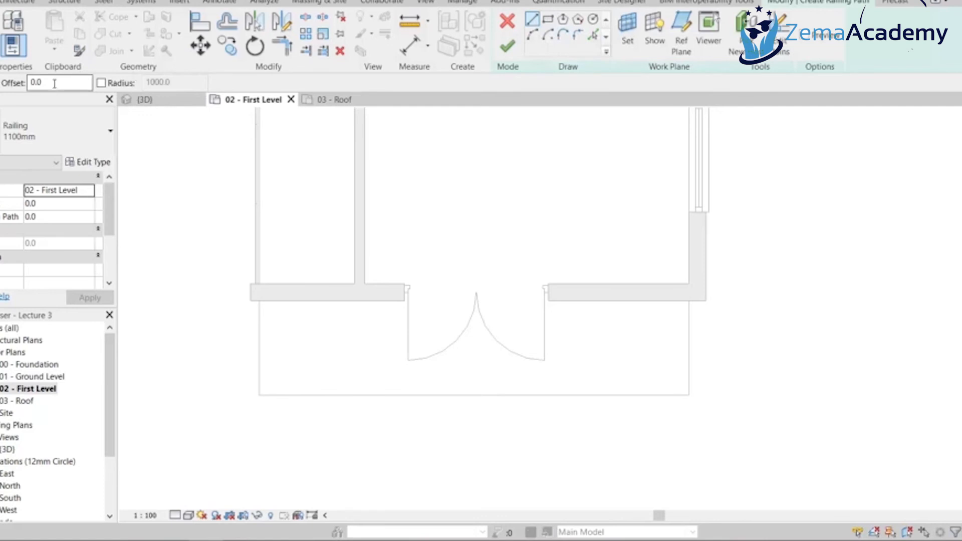
left_click_drag(54, 84, 28, 85)
type("10")
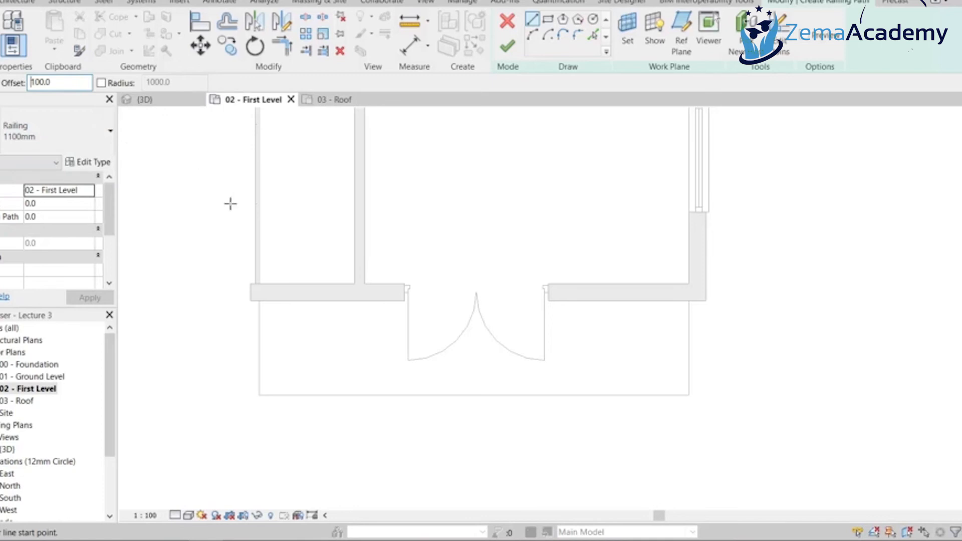
Sketch the railing path inside the balcony's three outer edges, from wall to wall, and finish the 1100mm railing
scroll(272, 326, "up", 1)
scroll(272, 326, "up", 1)
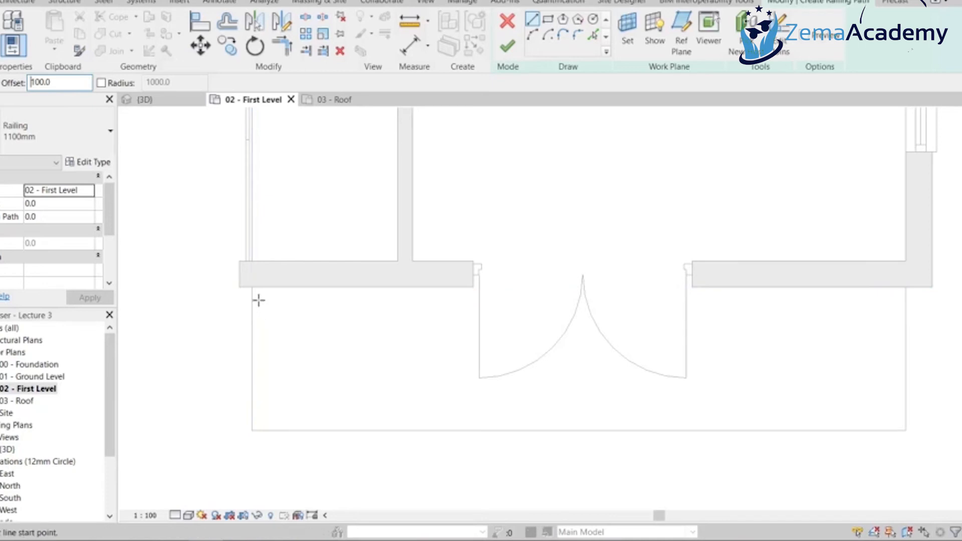
left_click(252, 287)
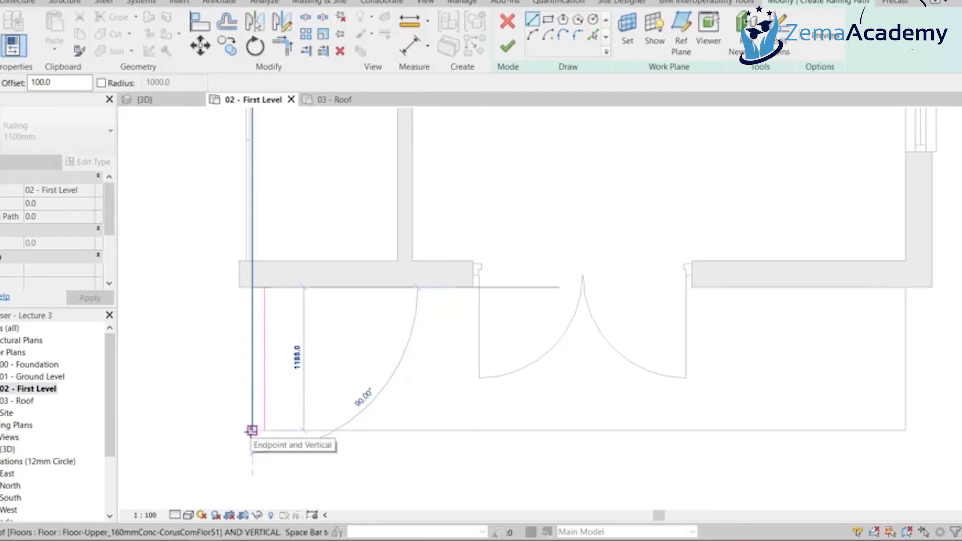
left_click(252, 430)
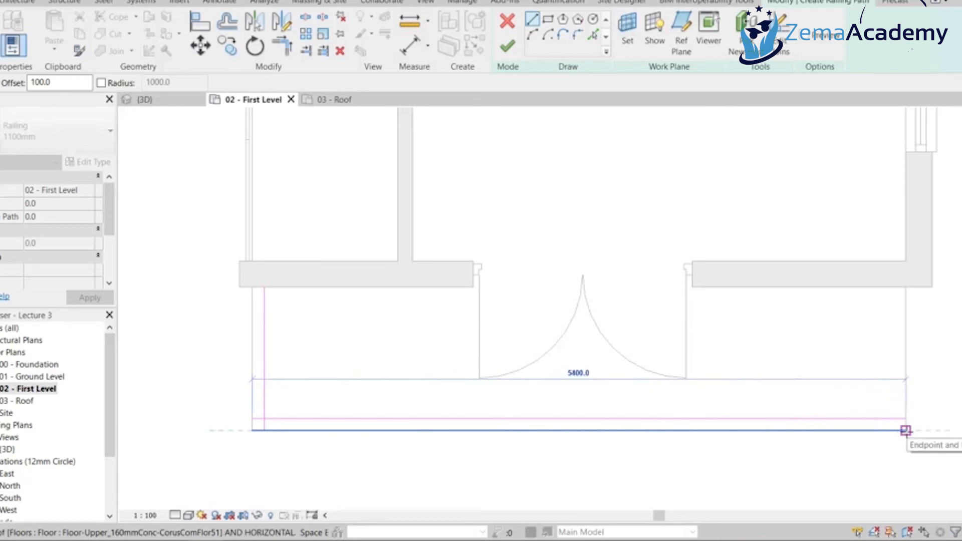
left_click(905, 430)
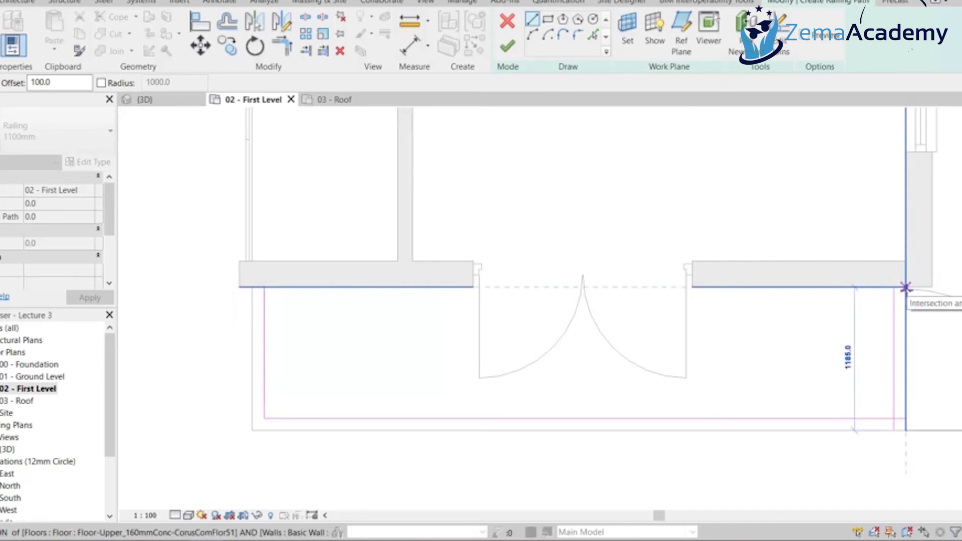
left_click(905, 287)
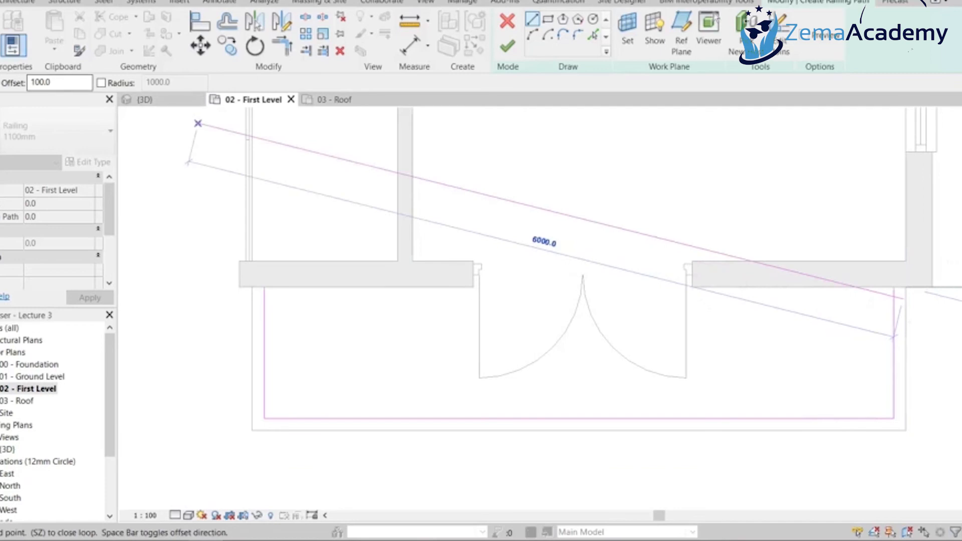
key("Escape")
key("Escape")
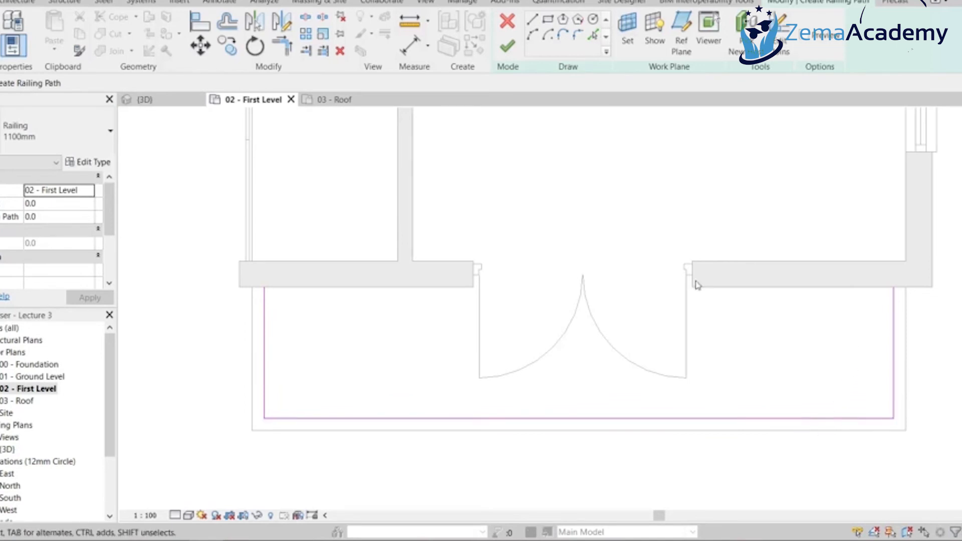
left_click(506, 48)
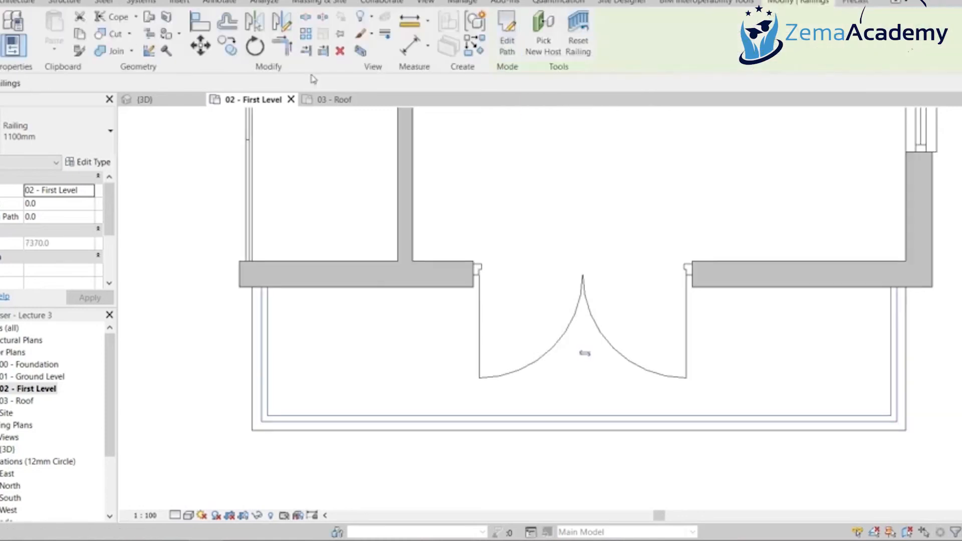
In the 3D view, change the balcony railing's type to 900mm_Pipe
left_click(157, 99)
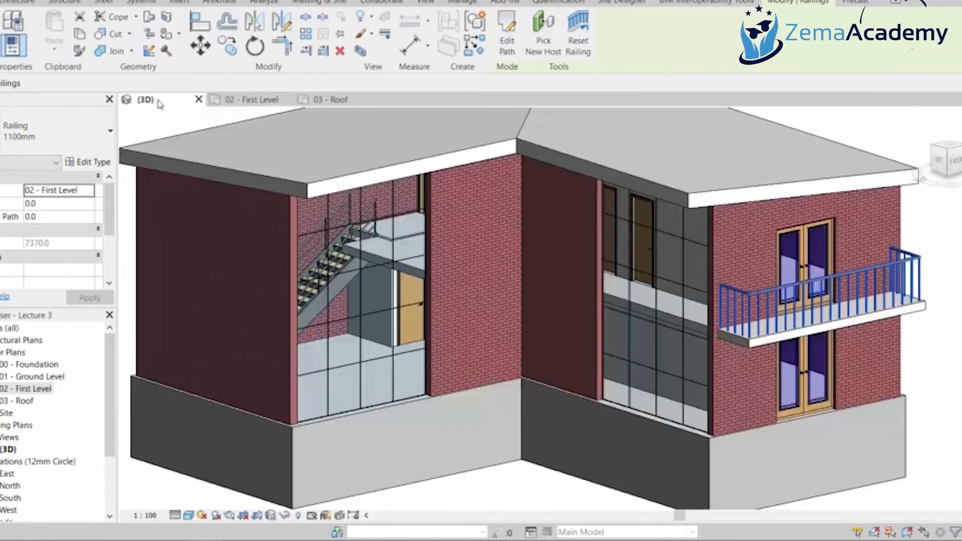
scroll(846, 357, "up", 3)
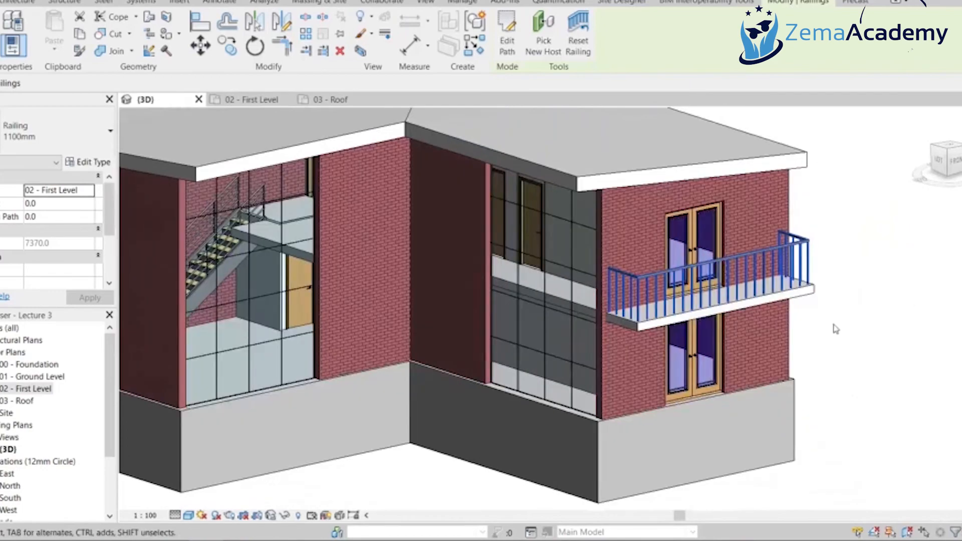
scroll(840, 323, "up", 1)
scroll(811, 345, "down", 2)
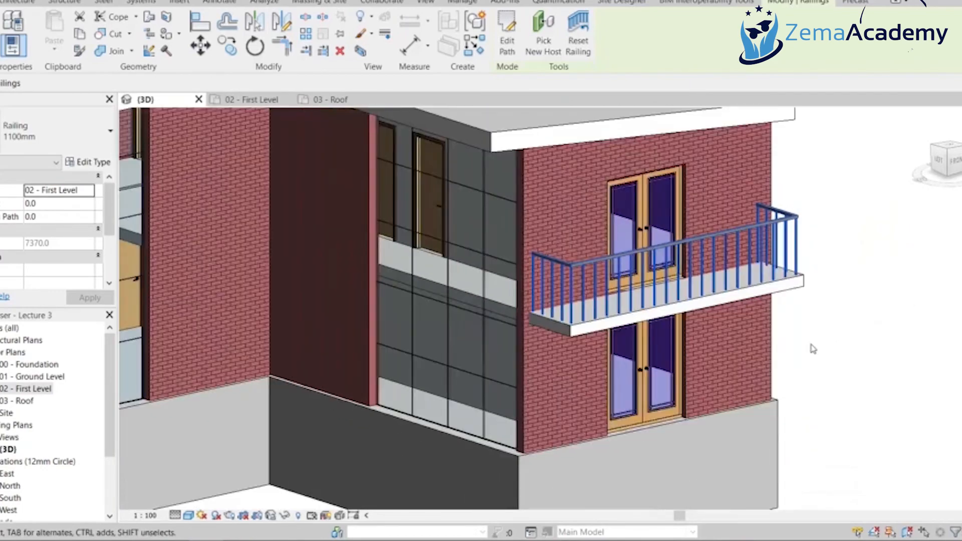
middle_click_drag(809, 347, 856, 330, "shift")
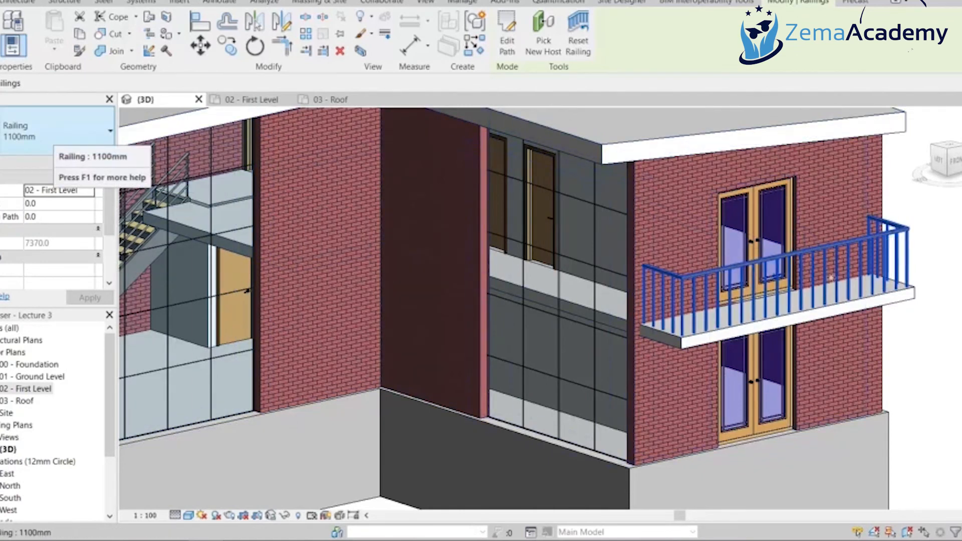
left_click(28, 137)
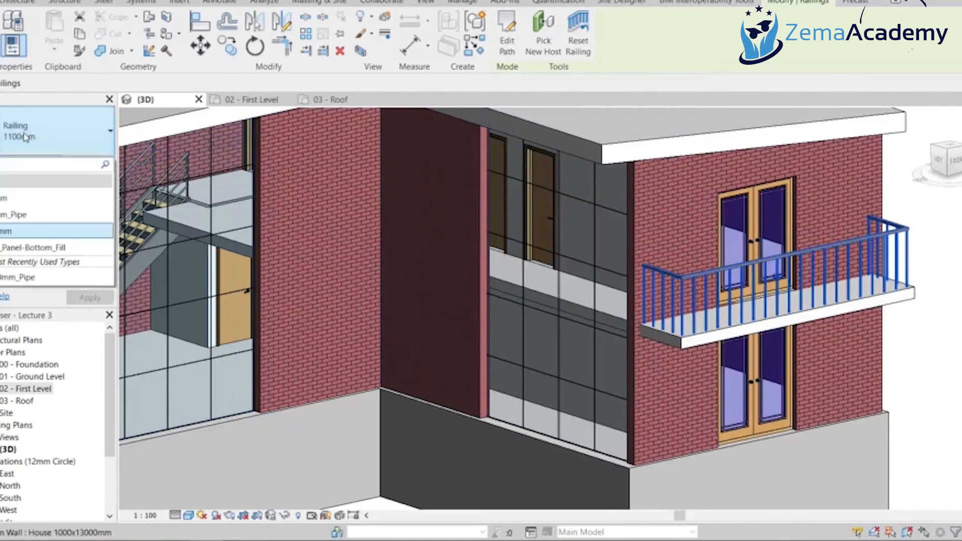
left_click(20, 216)
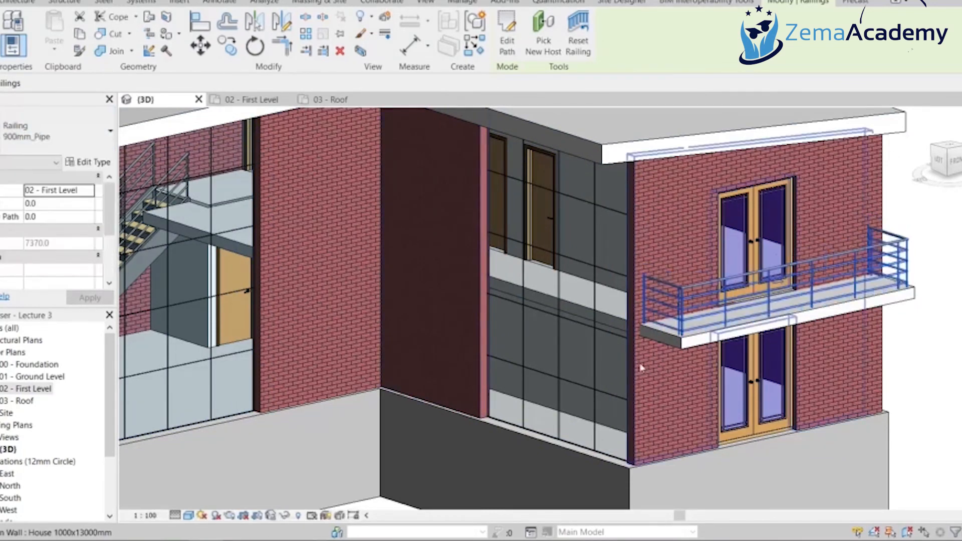
left_click(934, 351)
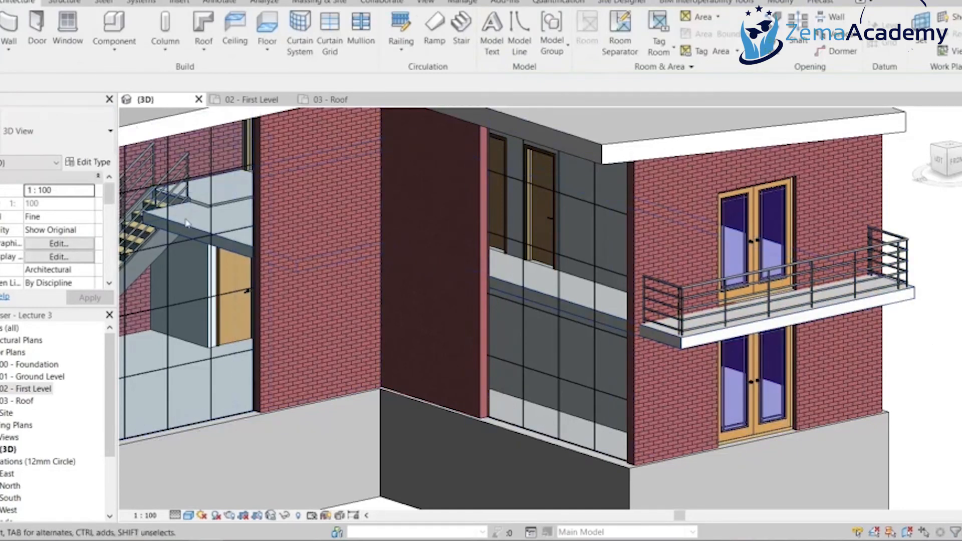
In the 02 - First Level plan, start a sketched railing path near the stair with a -100 mm offset
double_click(29, 389)
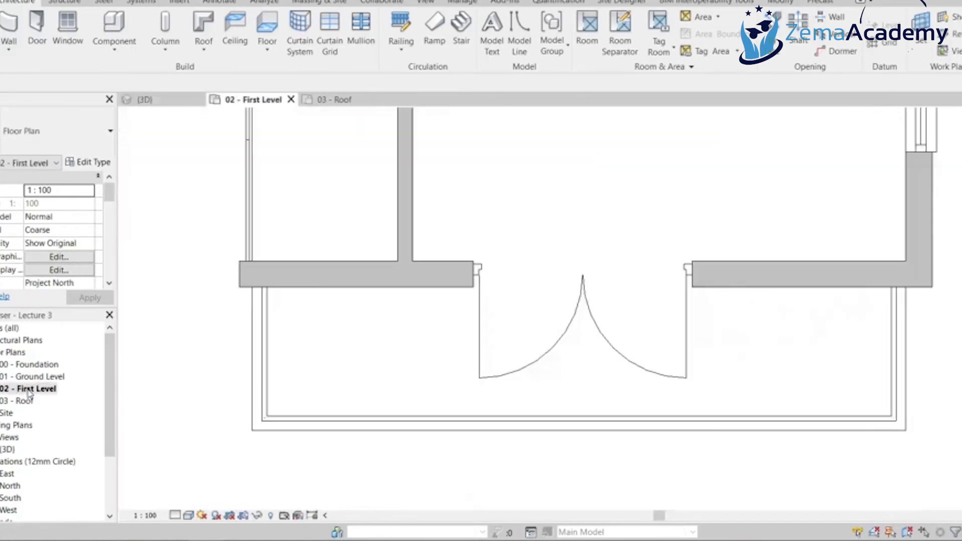
scroll(506, 303, "down", 2)
middle_click_drag(474, 284, 591, 463)
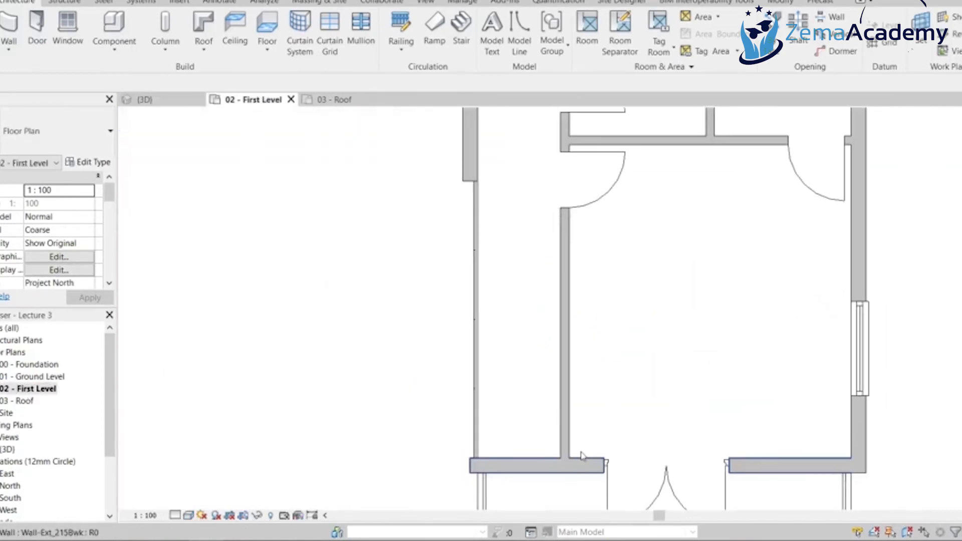
mouse_move(513, 247)
middle_mouse_down()
mouse_move(576, 476)
mouse_move(496, 309)
mouse_move(485, 400)
middle_mouse_up()
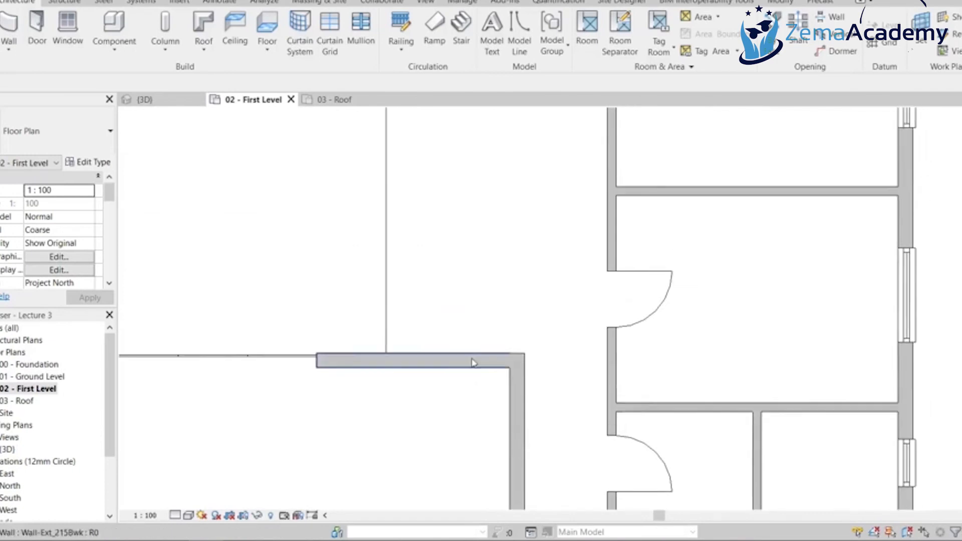
scroll(489, 317, "down", 1)
middle_click_drag(523, 236, 444, 326)
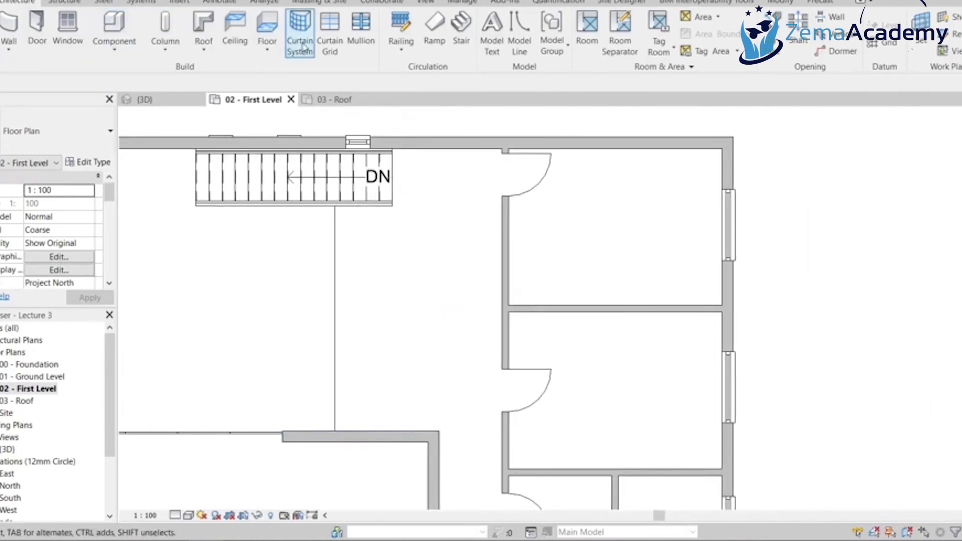
left_click(400, 48)
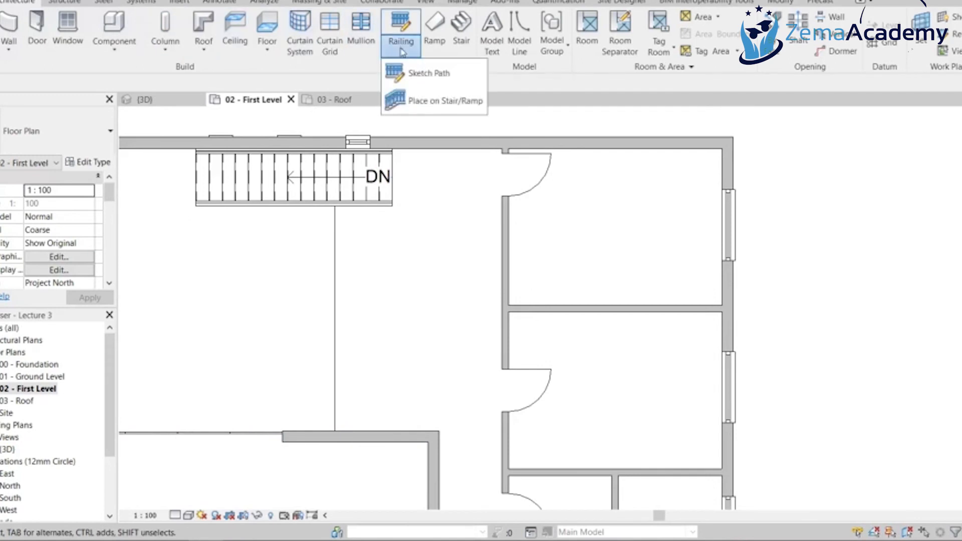
left_click(420, 74)
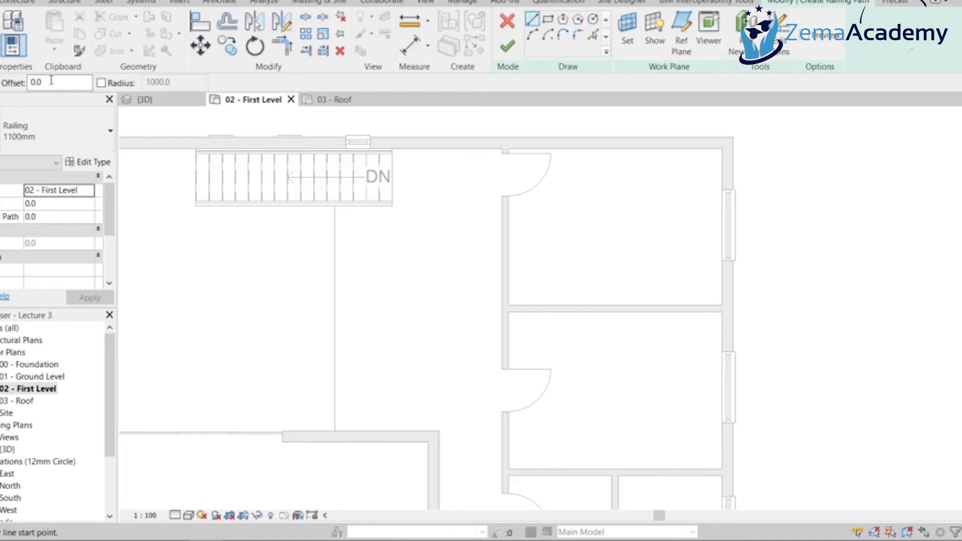
left_click_drag(52, 83, 23, 82)
type("-100")
key("Return")
Sketch the railing path along the floor's open edge, from the exterior wall up to the side of the stair
left_click(335, 206)
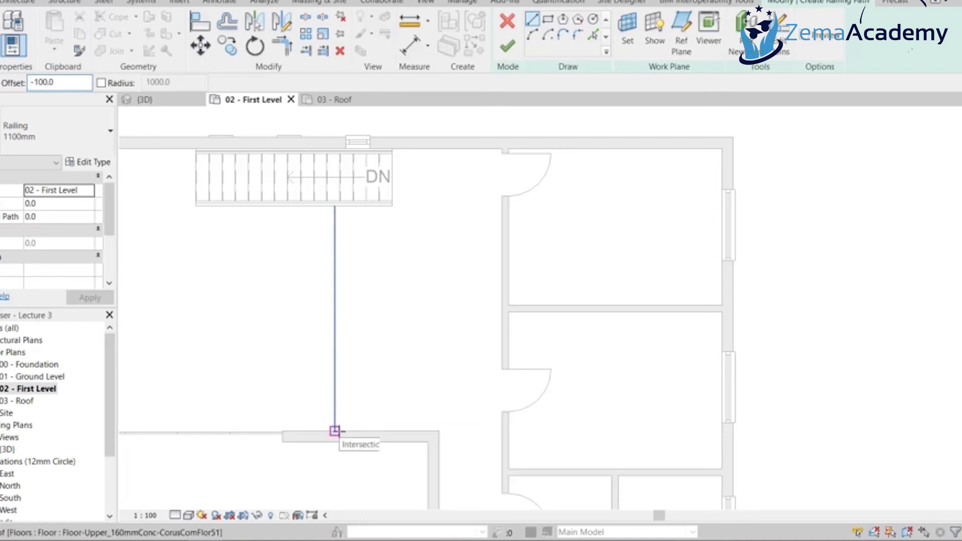
scroll(335, 430, "up", 3)
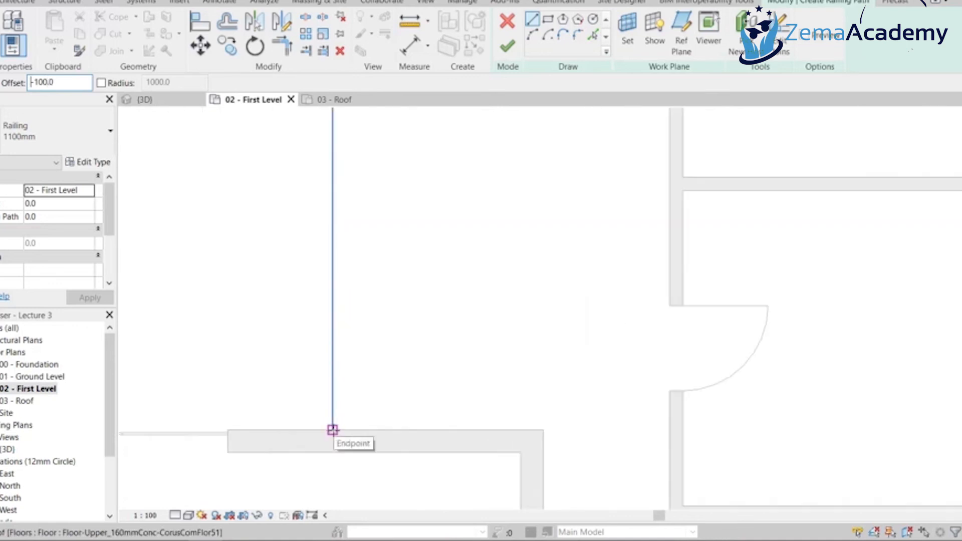
left_click(332, 429)
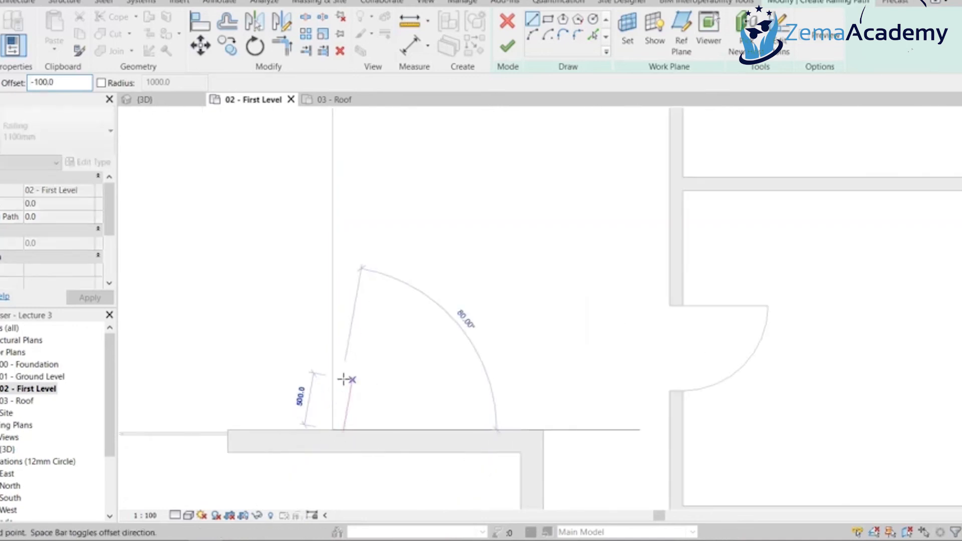
scroll(337, 333, "down", 2)
scroll(329, 273, "down", 1)
middle_click_drag(341, 251, 334, 352)
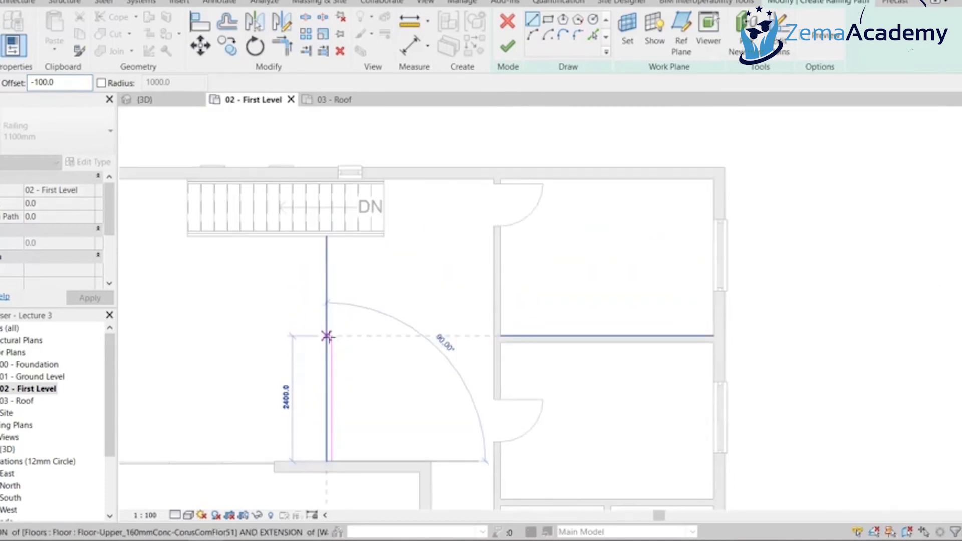
scroll(331, 318, "up", 1)
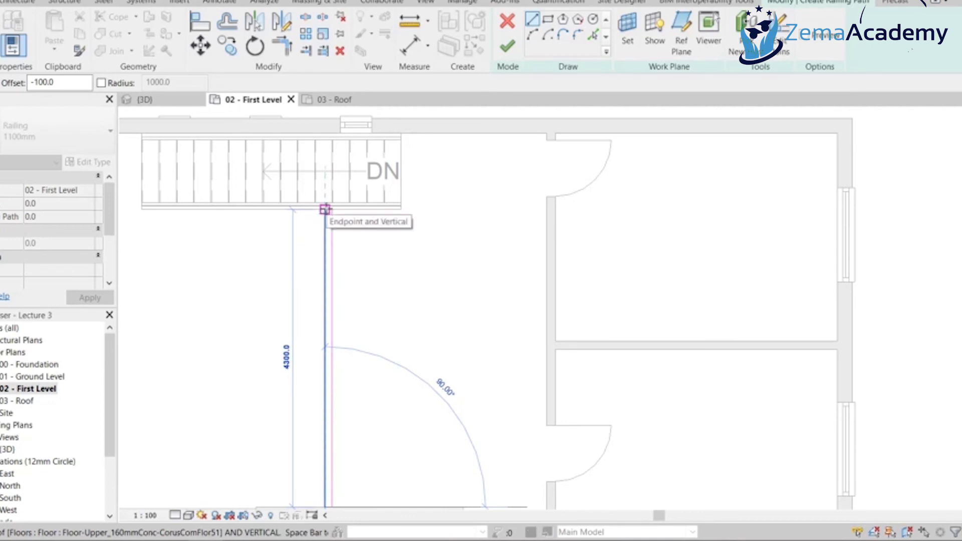
left_click(325, 209)
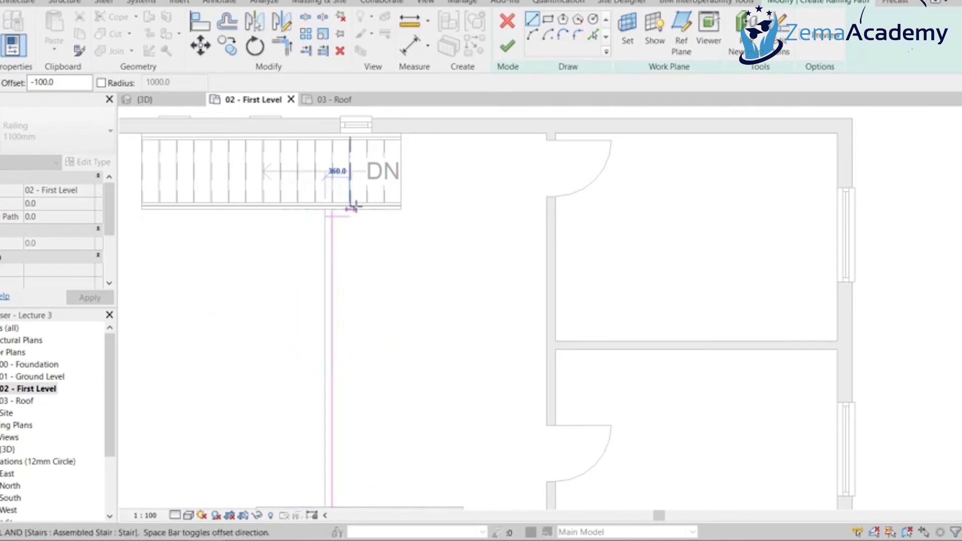
Continue the path about 1000 mm alongside the stair to its upper end and finish the 1100mm railing
scroll(382, 210, "up", 2)
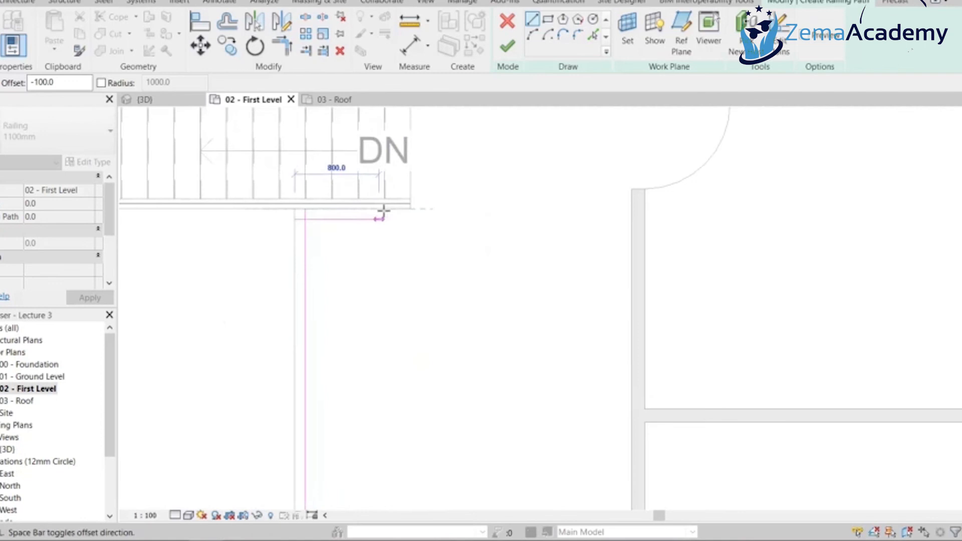
left_click(410, 209)
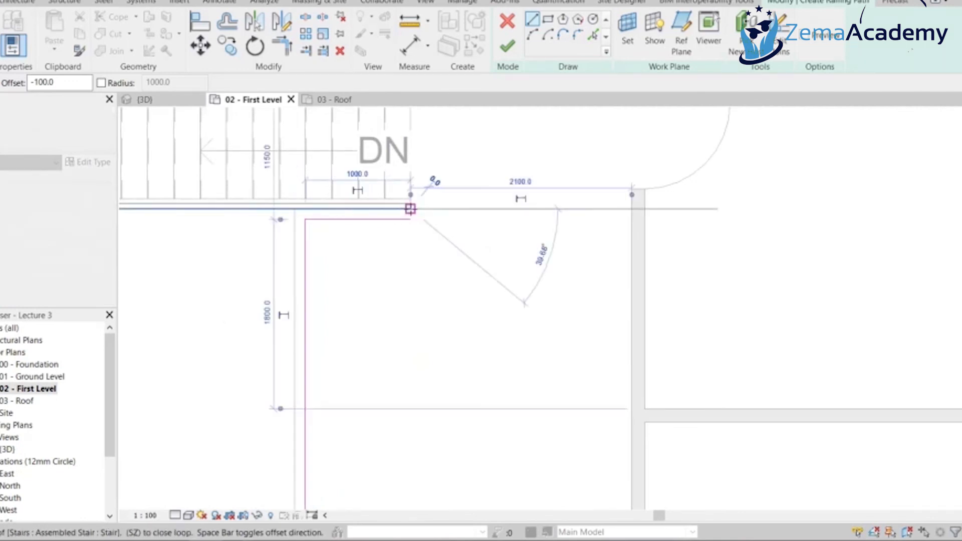
scroll(409, 209, "down", 2)
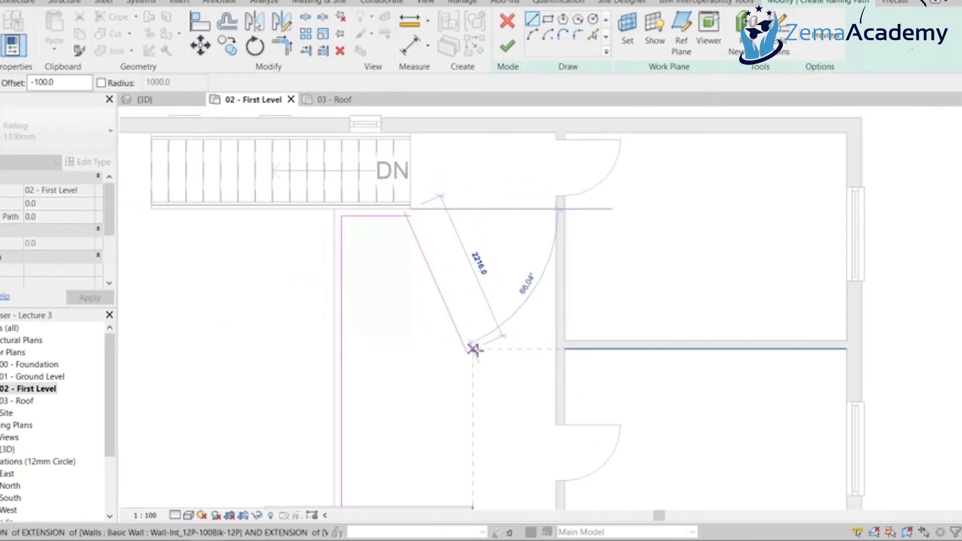
middle_click_drag(474, 348, 468, 307)
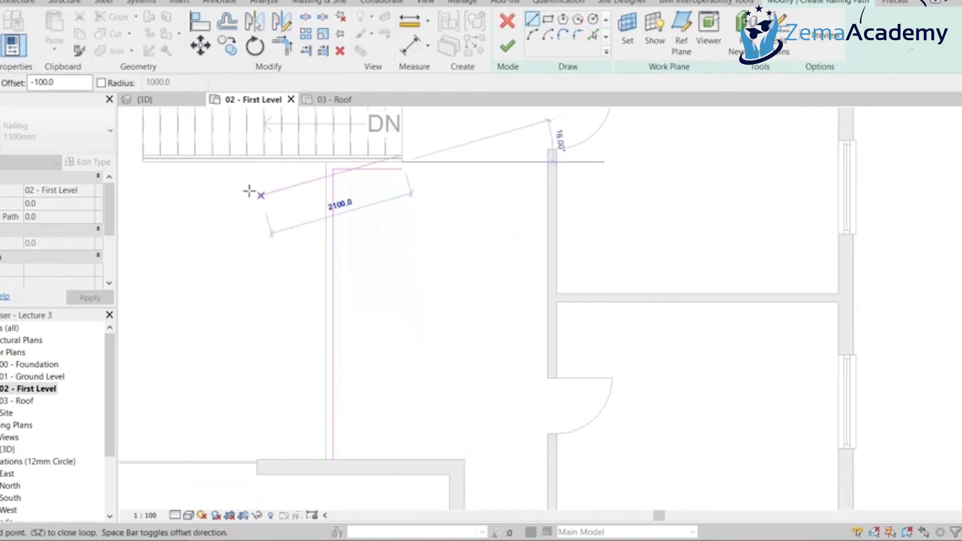
key("Escape")
key("Escape")
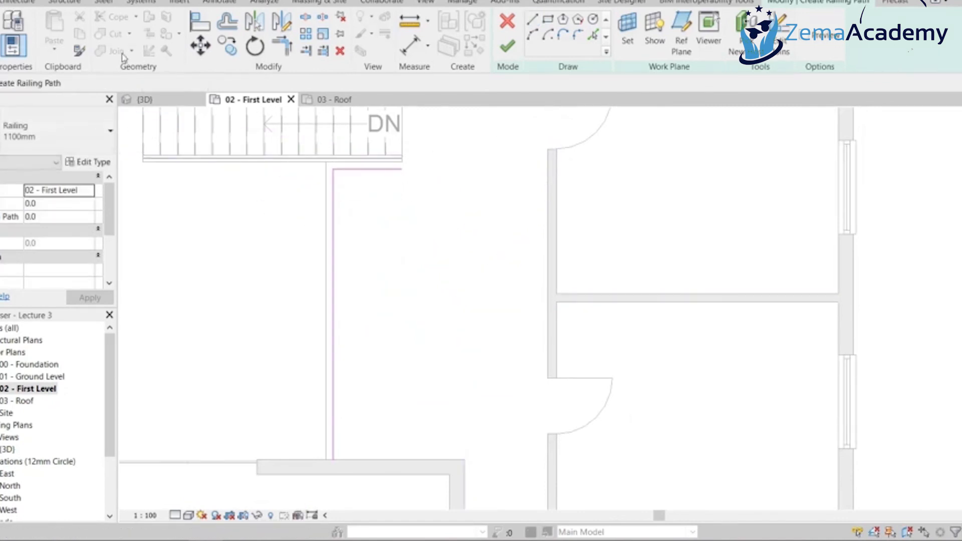
left_click(508, 46)
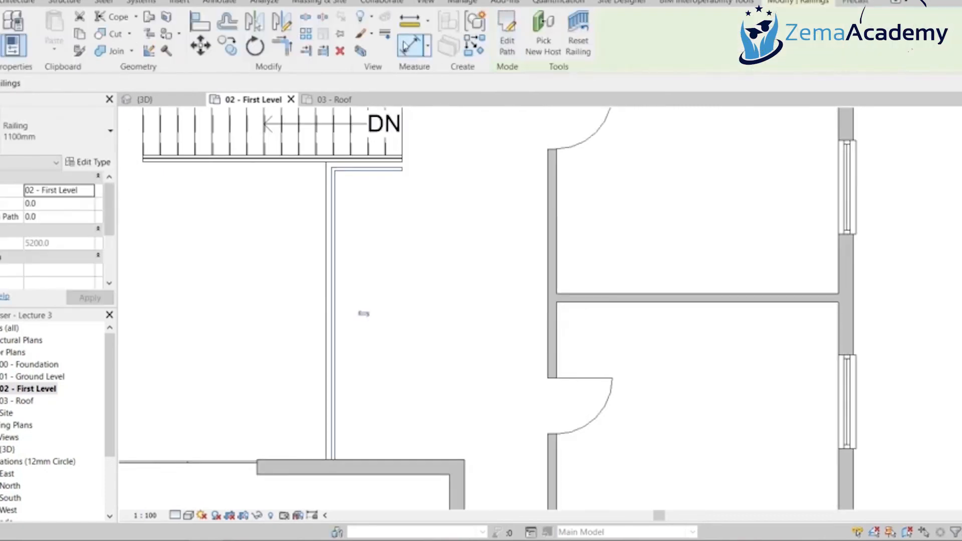
In the 3D view, change the new floor-edge railing beside the stair to the 900mm_Pipe type
left_click(168, 100)
scroll(466, 328, "up", 3)
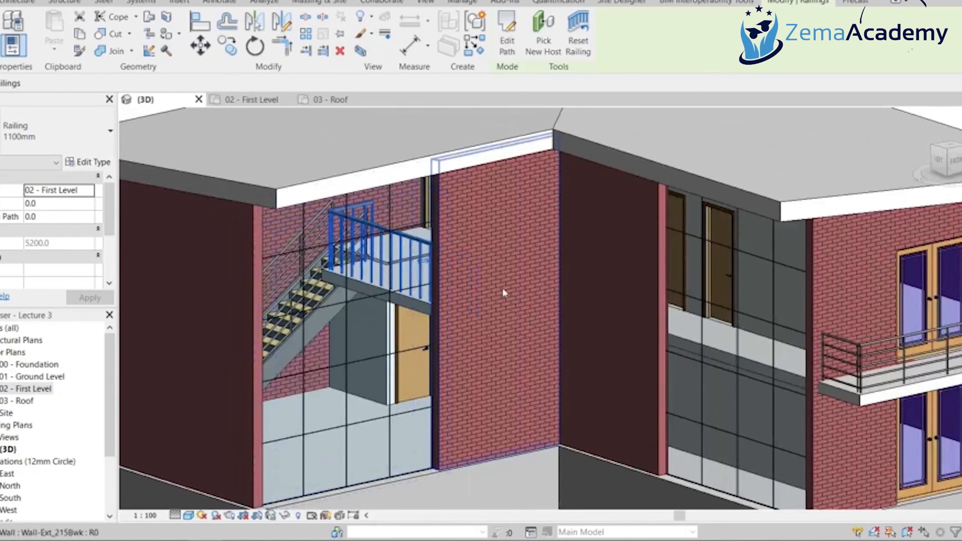
left_click(44, 135)
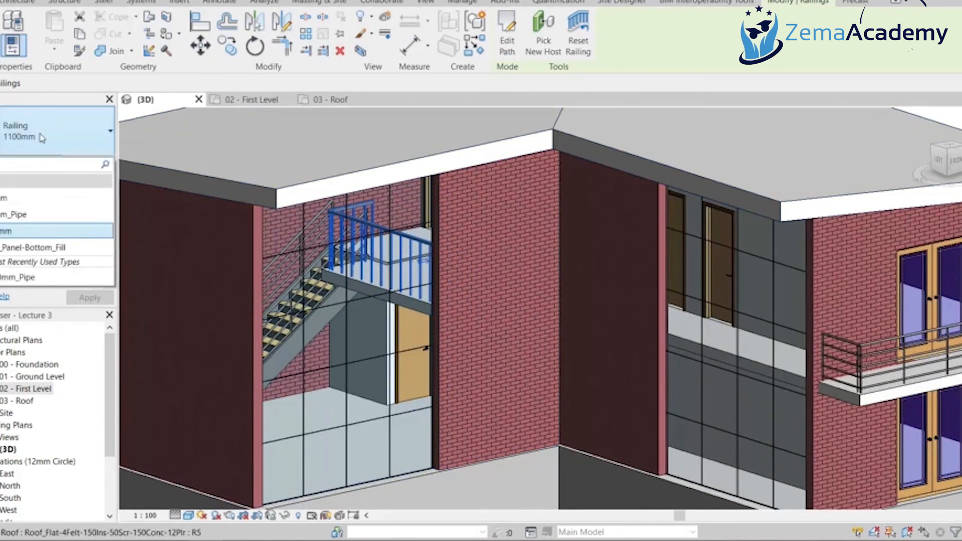
left_click(27, 219)
scroll(183, 308, "down", 3)
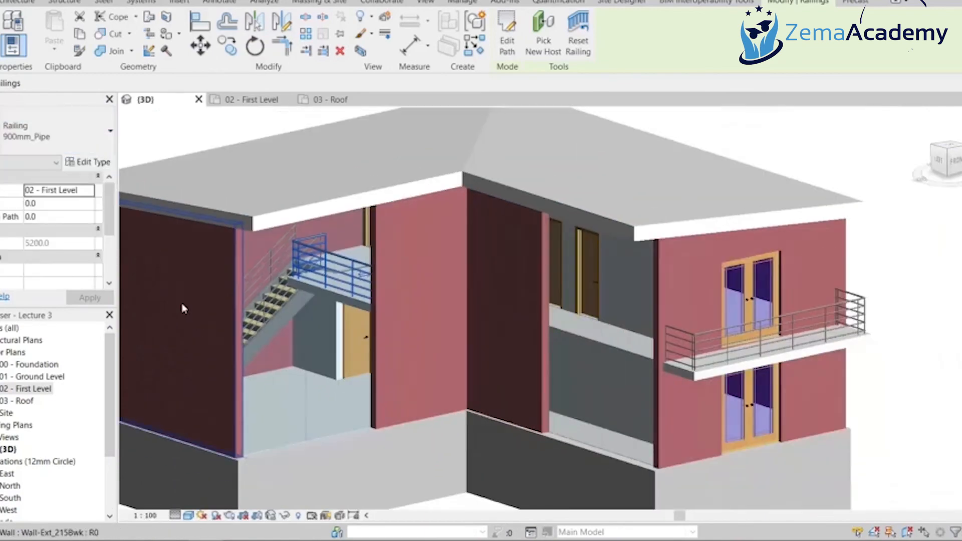
left_click(721, 408)
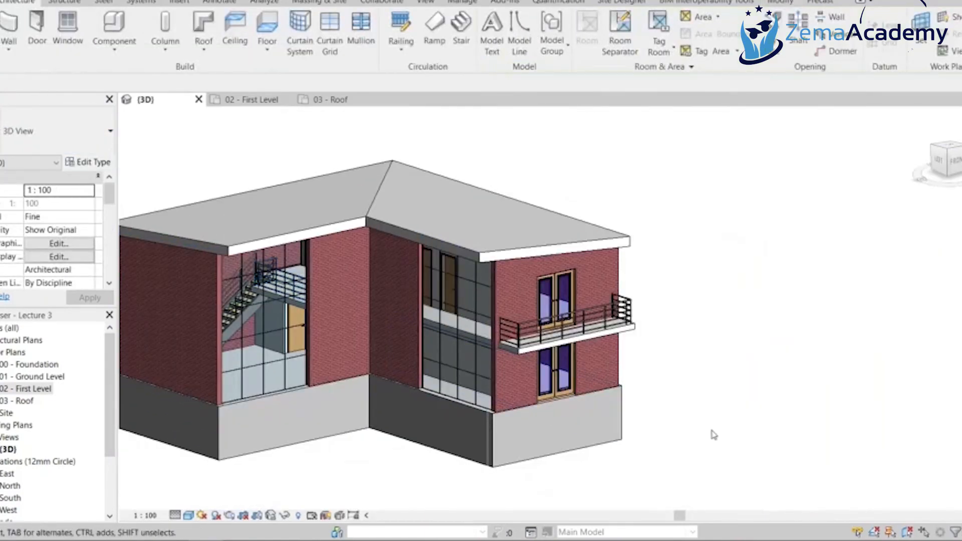
Examine the finished house in 3D from several sides, checking the stair, the balcony and their railings
middle_click_drag(714, 434, 801, 441)
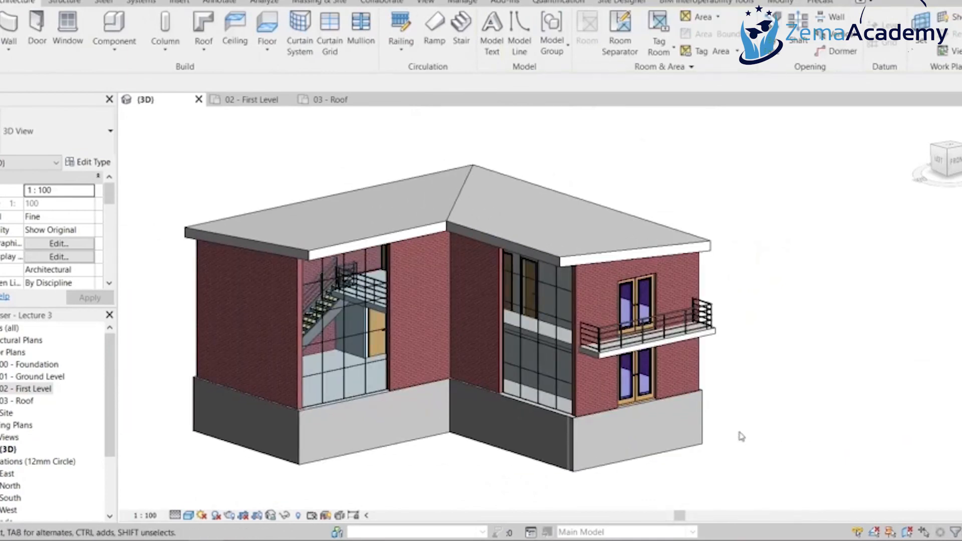
middle_click_drag(661, 430, 762, 375, "shift")
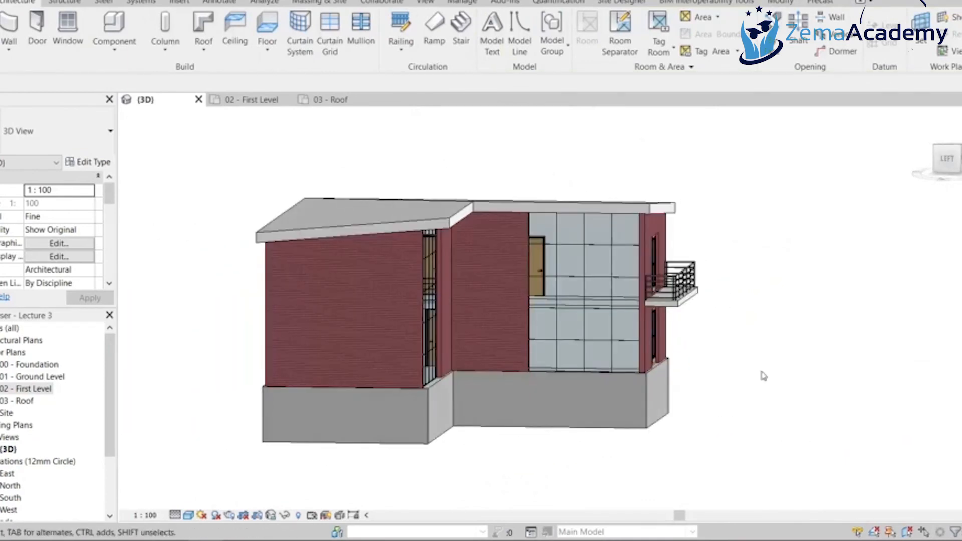
middle_click_drag(756, 315, 761, 247, "shift")
scroll(716, 223, "up", 3)
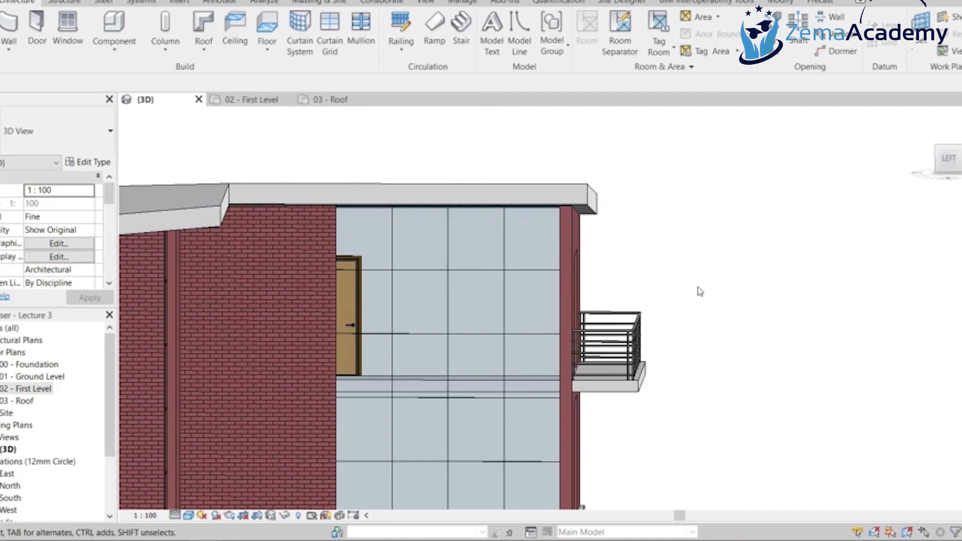
scroll(705, 291, "down", 2)
middle_click_drag(757, 302, 536, 393, "shift")
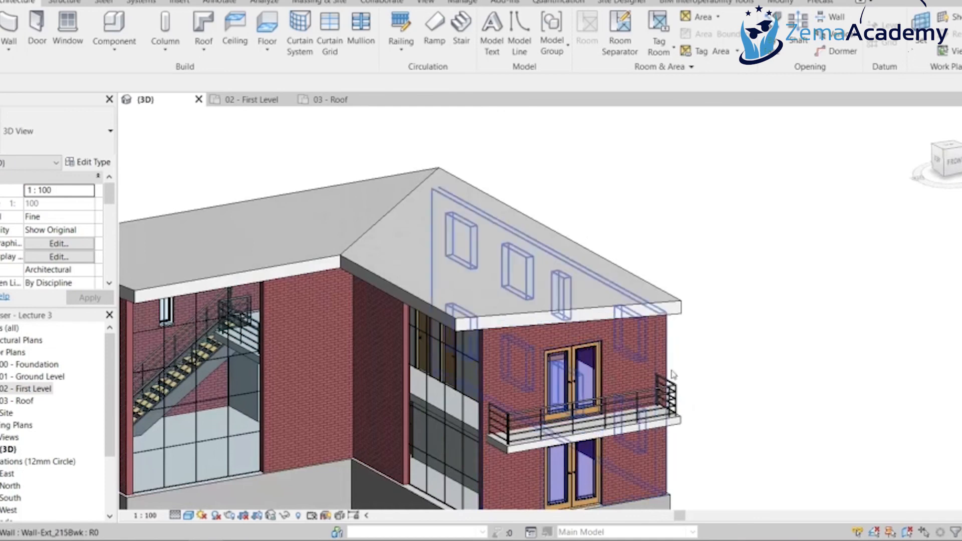
left_click(681, 313)
left_click(719, 332)
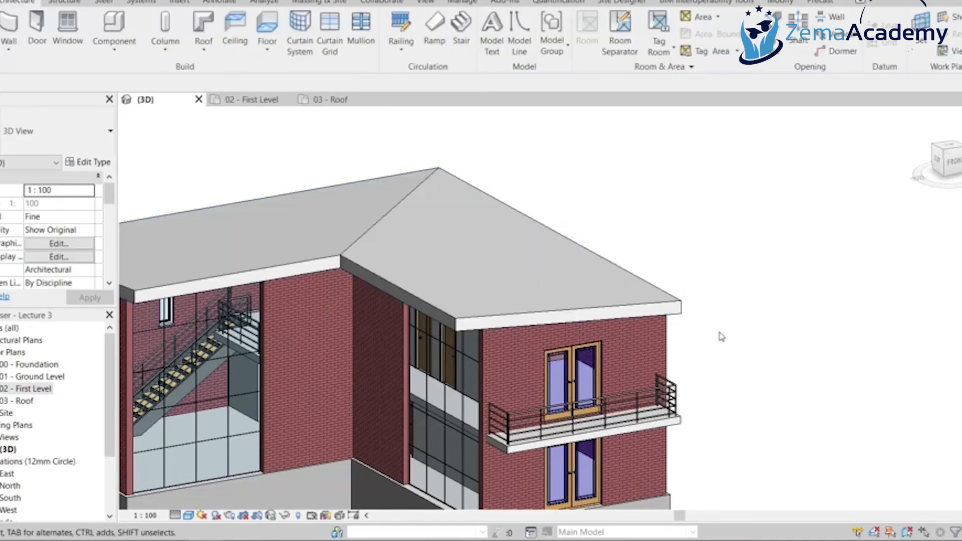
middle_click_drag(719, 333, 832, 300)
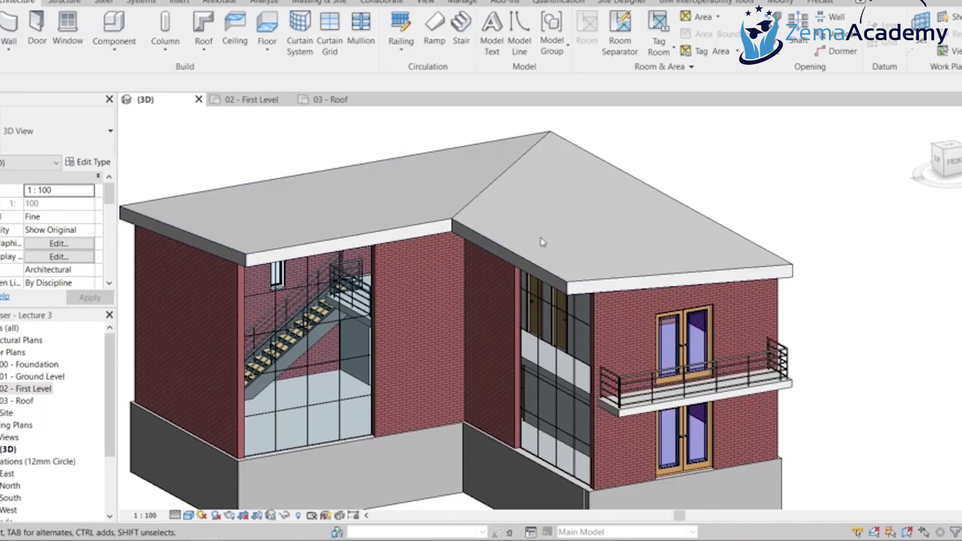
Open the roof's footprint sketch for editing in the 03 - Roof floor plan
left_click(784, 269)
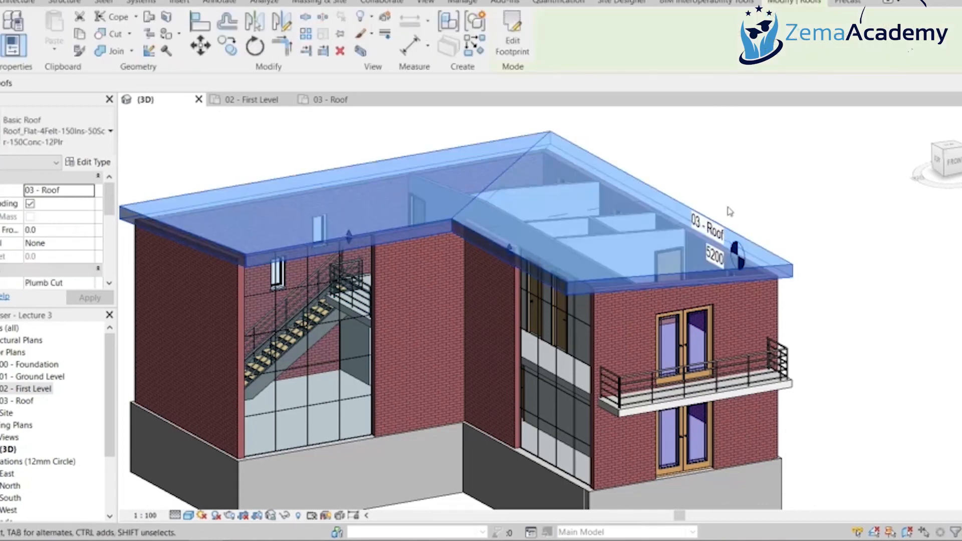
left_click(783, 202)
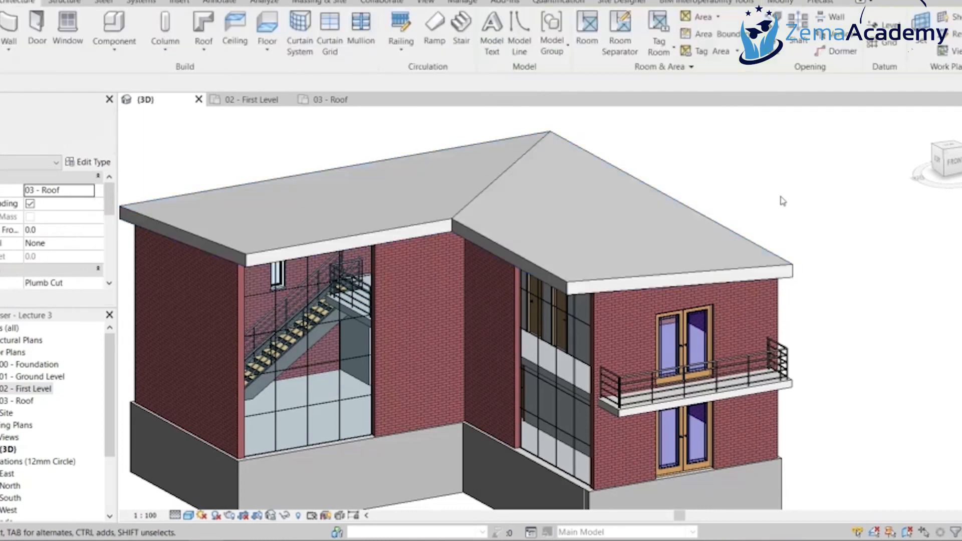
double_click(23, 403)
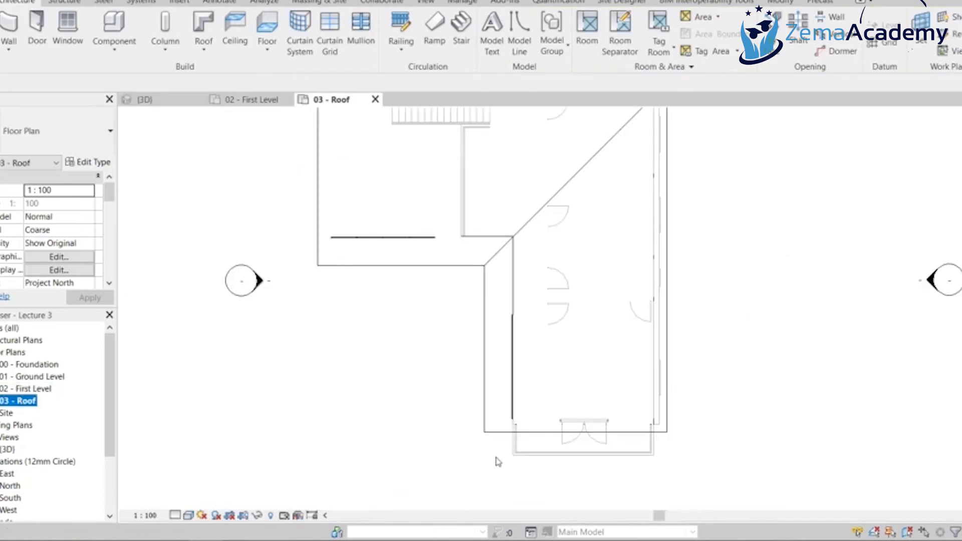
left_click(484, 402)
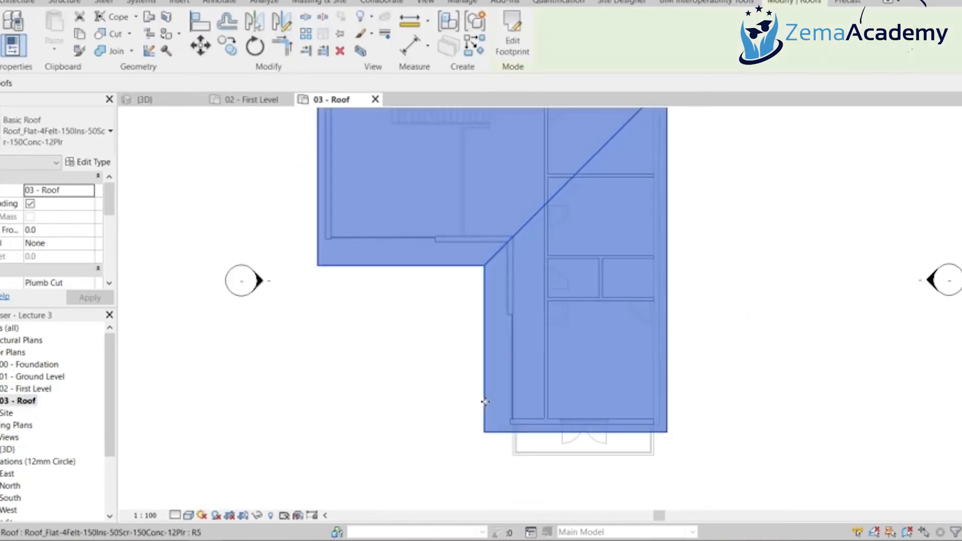
middle_click_drag(715, 305, 671, 356)
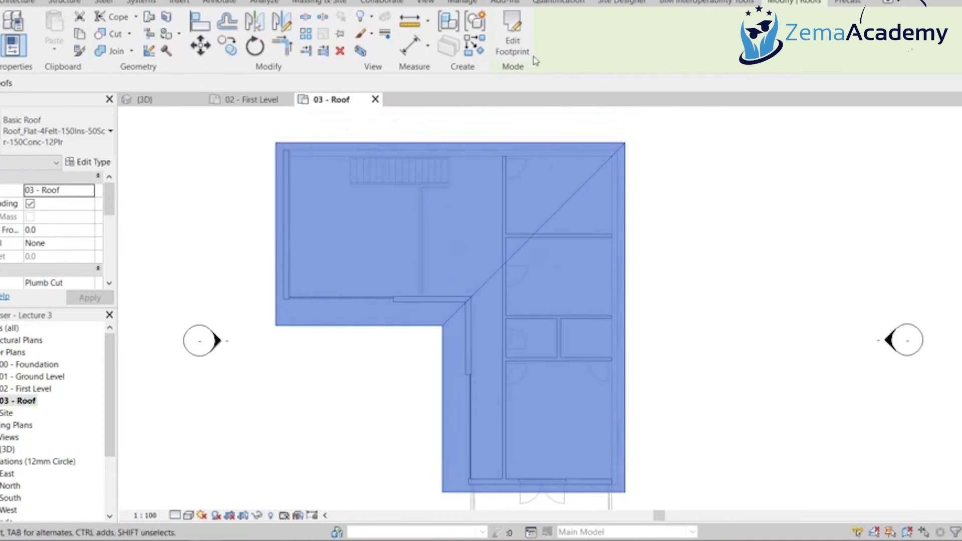
left_click(512, 35)
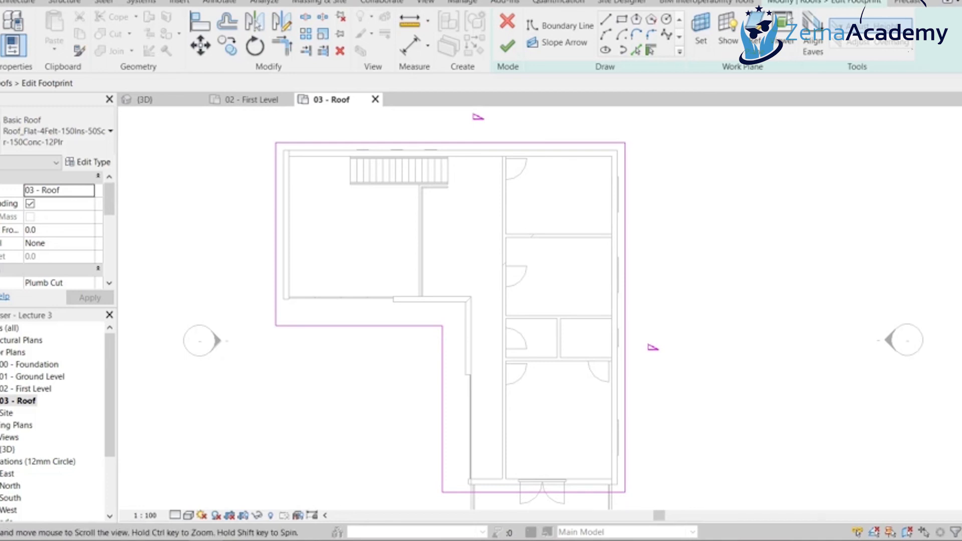
Set the roof boundary line on the balcony side to 1200 mm from the exterior wall
middle_click_drag(714, 503, 690, 368)
scroll(489, 363, "up", 5)
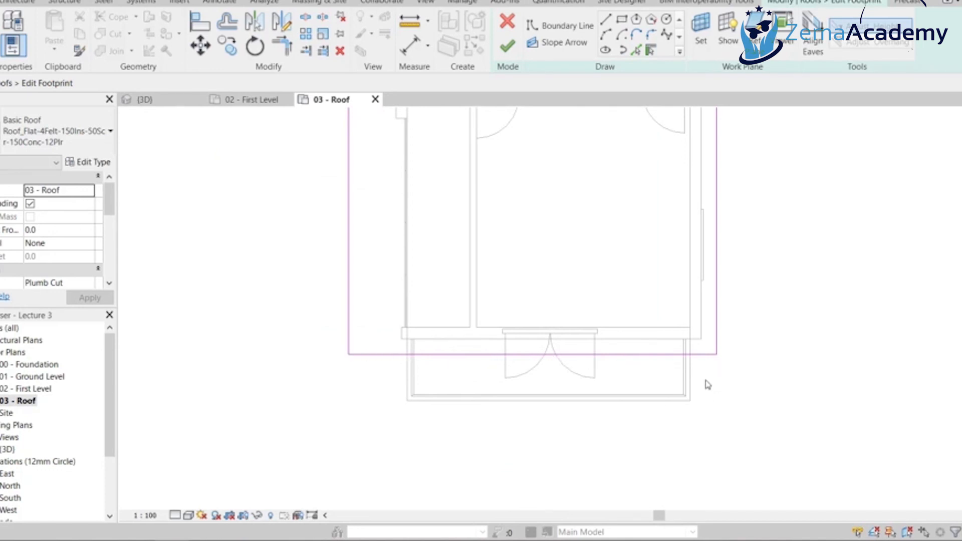
left_click(661, 355)
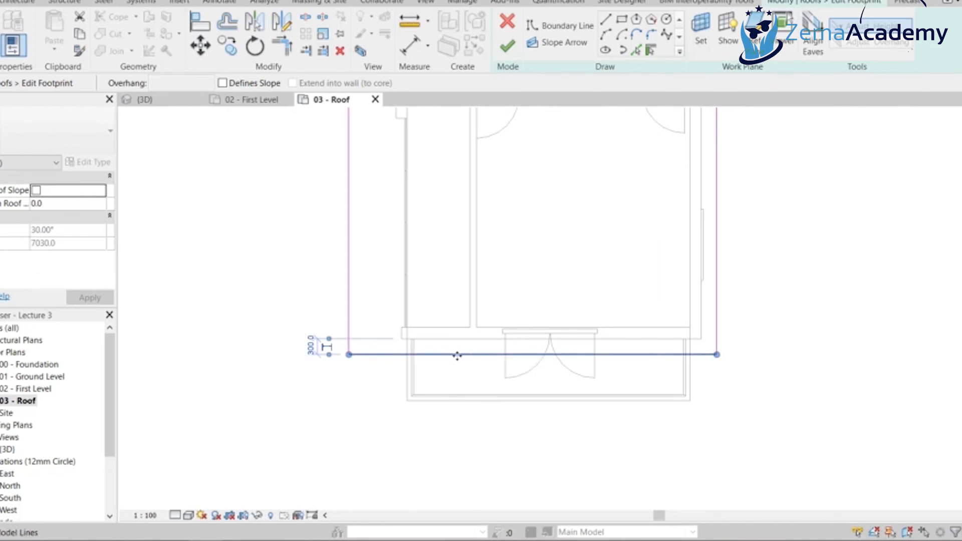
scroll(341, 368, "up", 2)
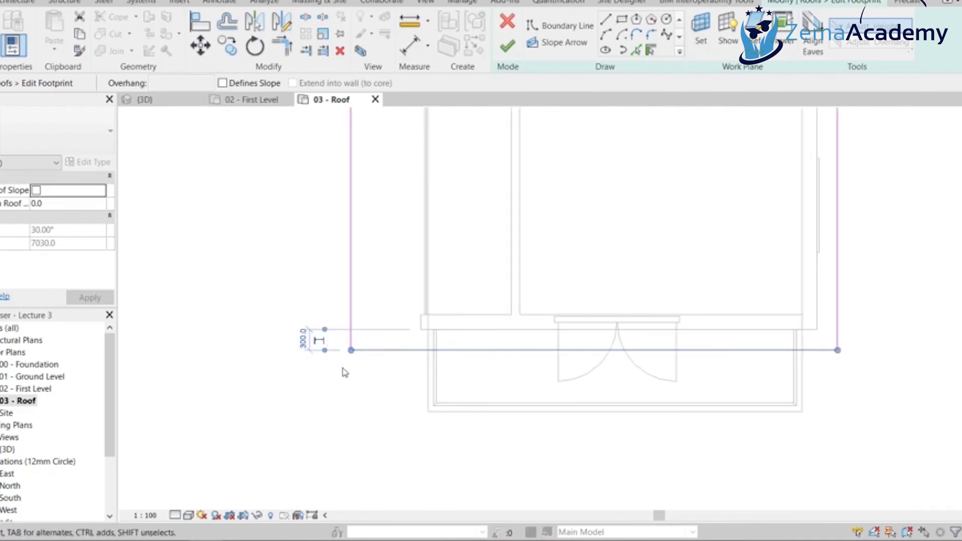
left_click(302, 341)
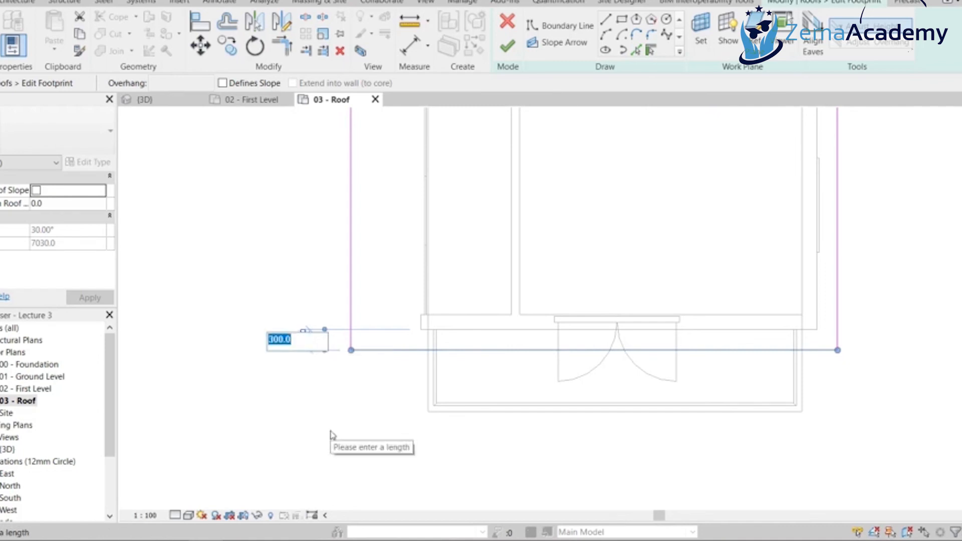
type("12")
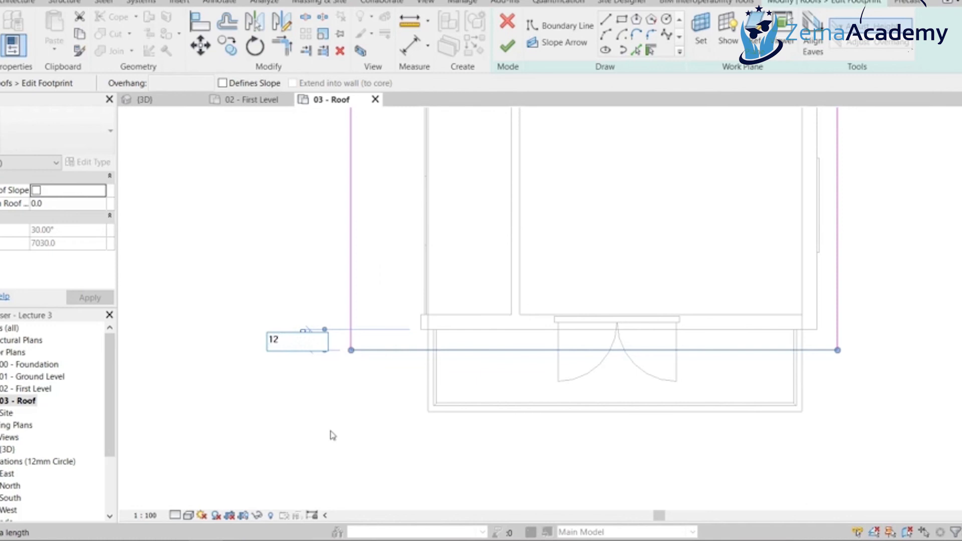
type("00")
key("Return")
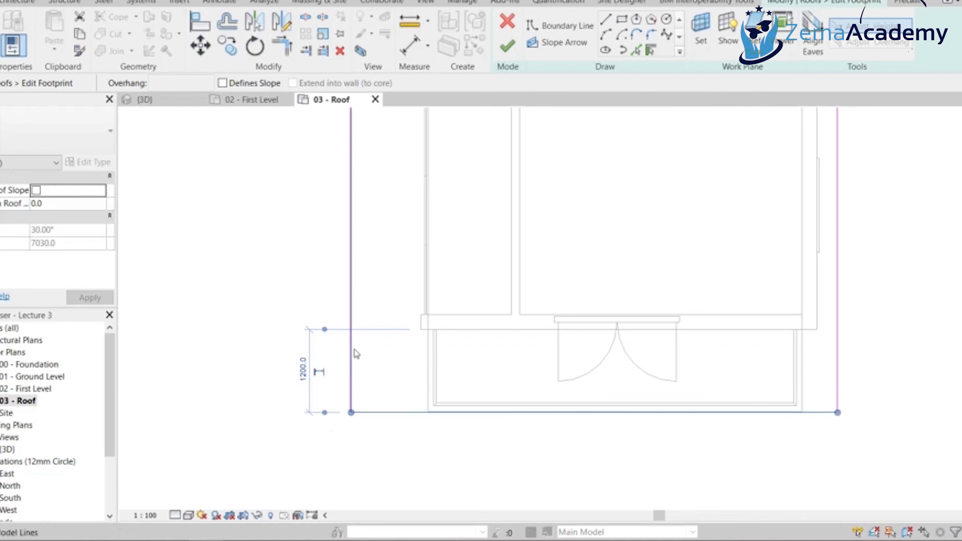
left_click(468, 461)
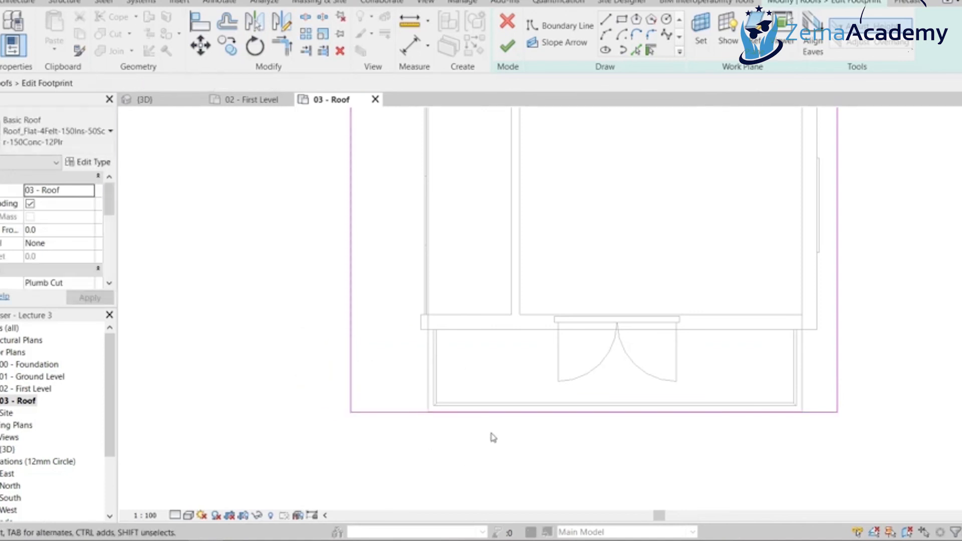
Finish the roof footprint edit and return to the 3D view with the roof deselected
scroll(521, 380, "down", 3)
scroll(578, 350, "down", 2)
middle_click_drag(564, 269, 603, 408)
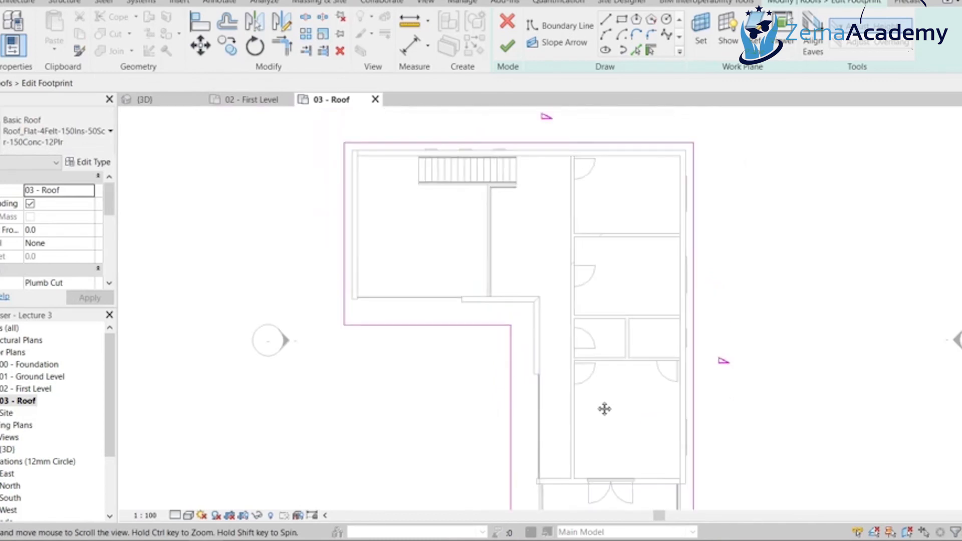
left_click(507, 47)
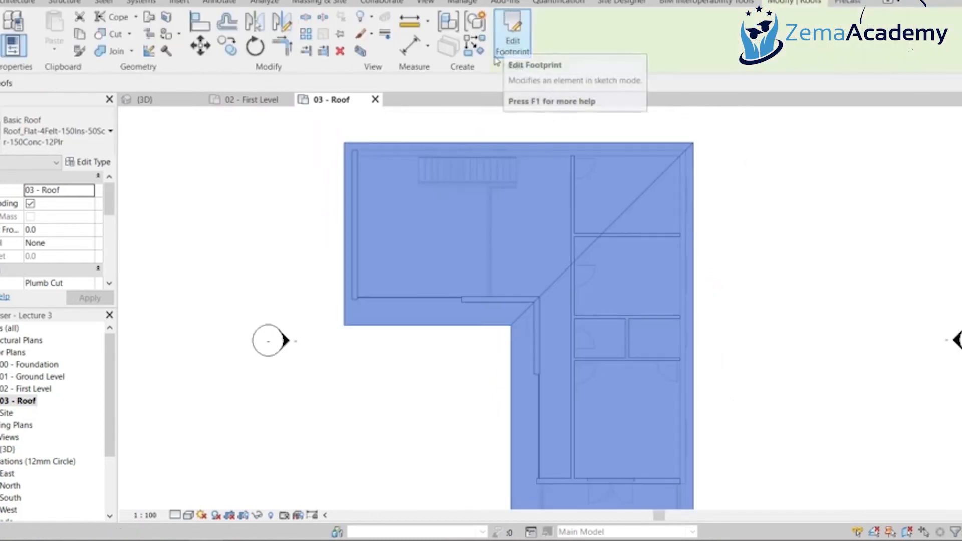
left_click(167, 103)
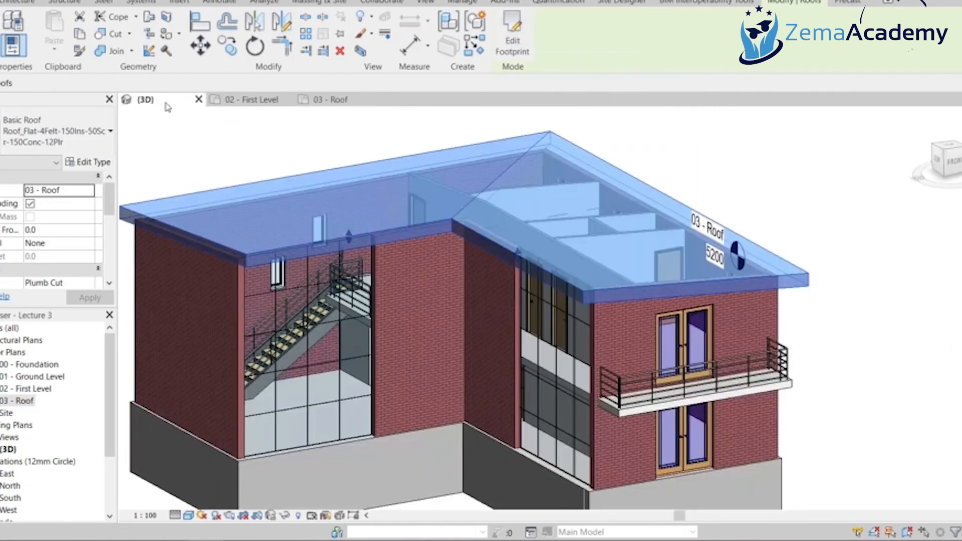
left_click(757, 189)
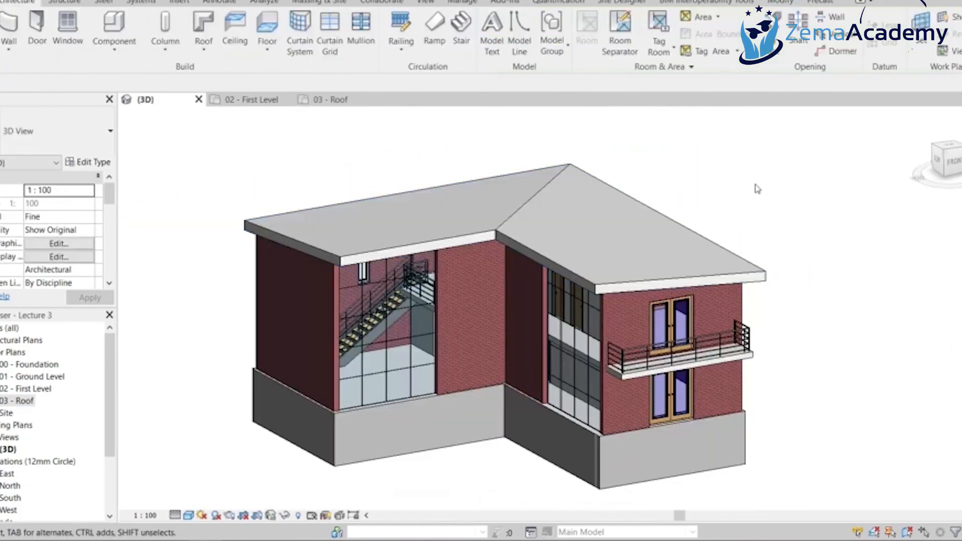